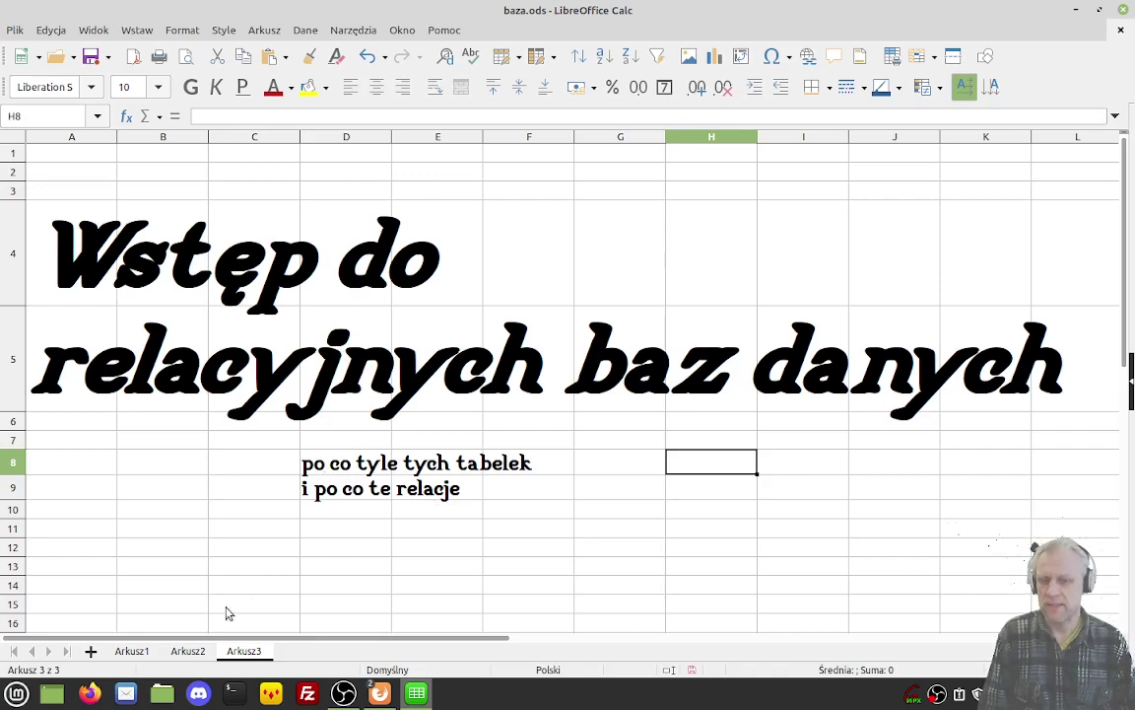
Step: On sheet Arkusz1, enter 2023-01-17 in B10 as the start date of loan 7
click(128, 653)
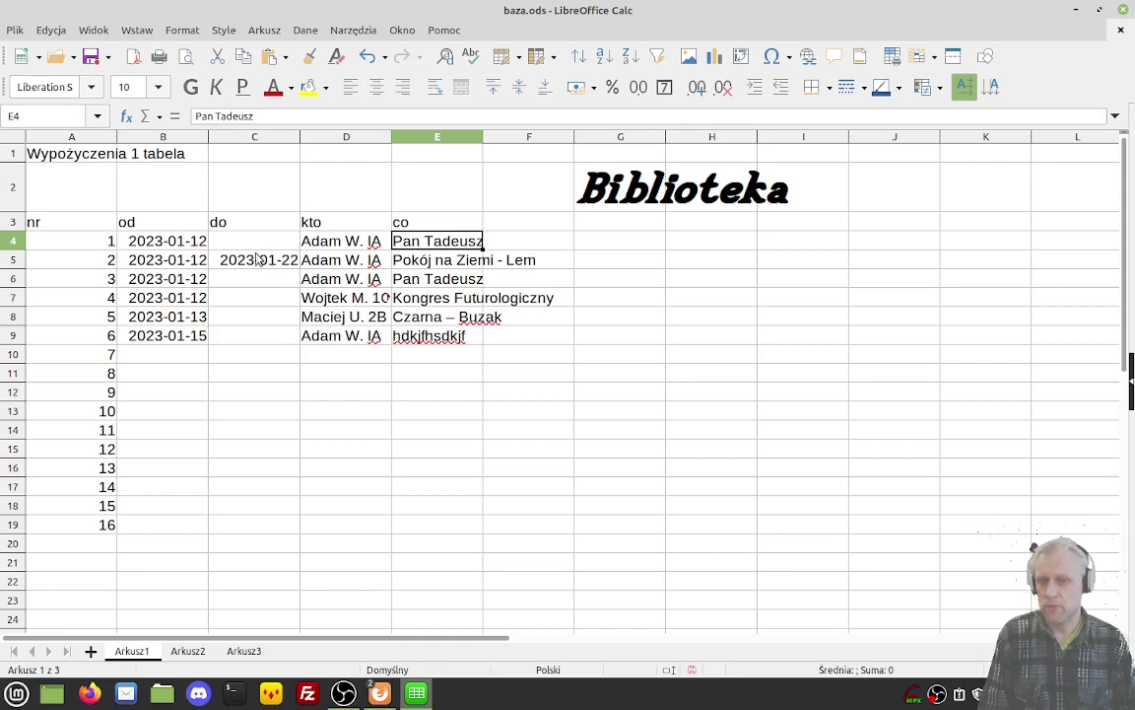
click(310, 261)
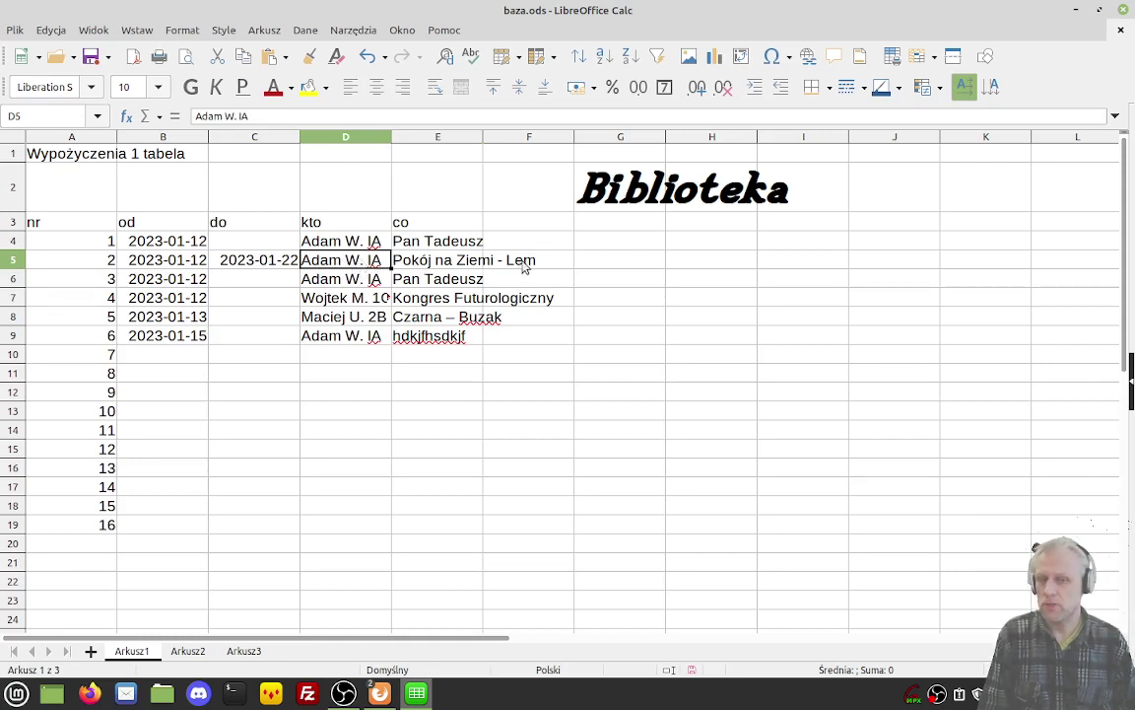
click(190, 357)
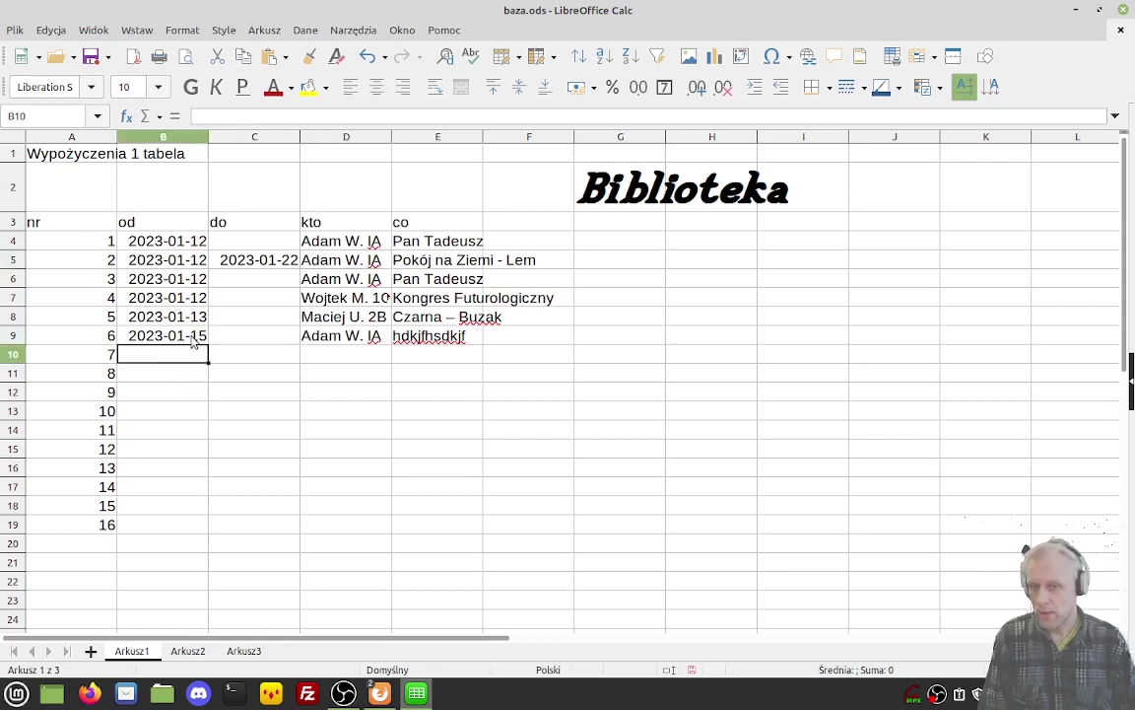
click(195, 340)
key(ctrl+c)
click(197, 355)
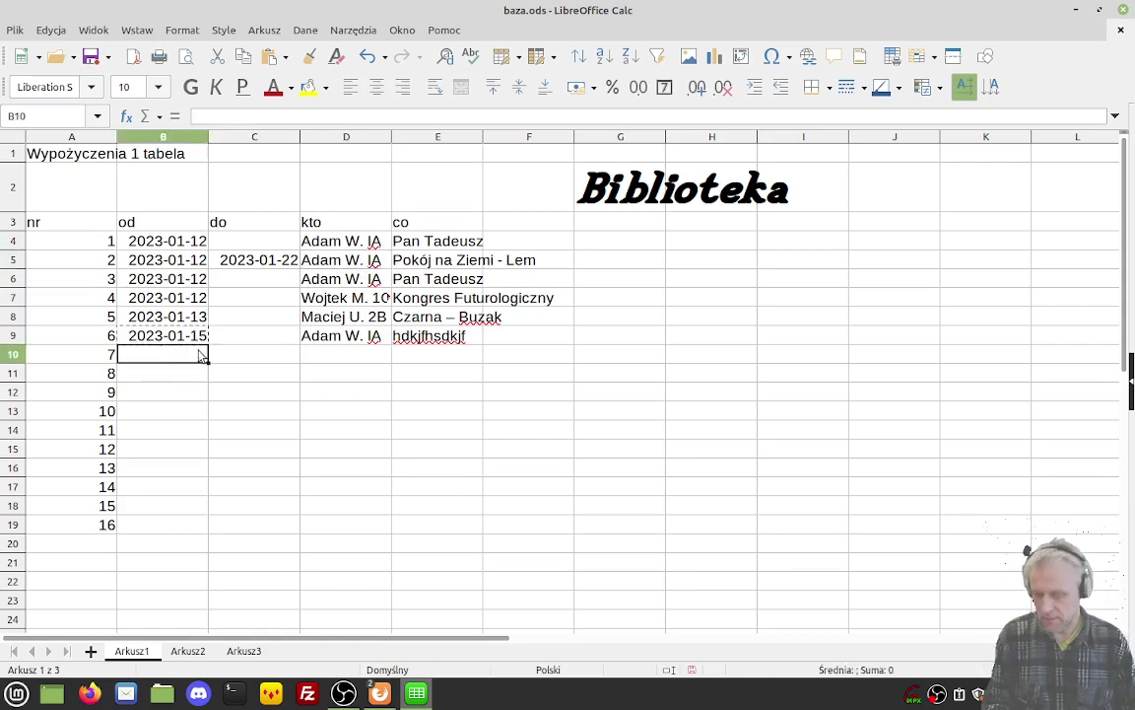
key(ctrl+v)
key(F2)
key(BackSpace)
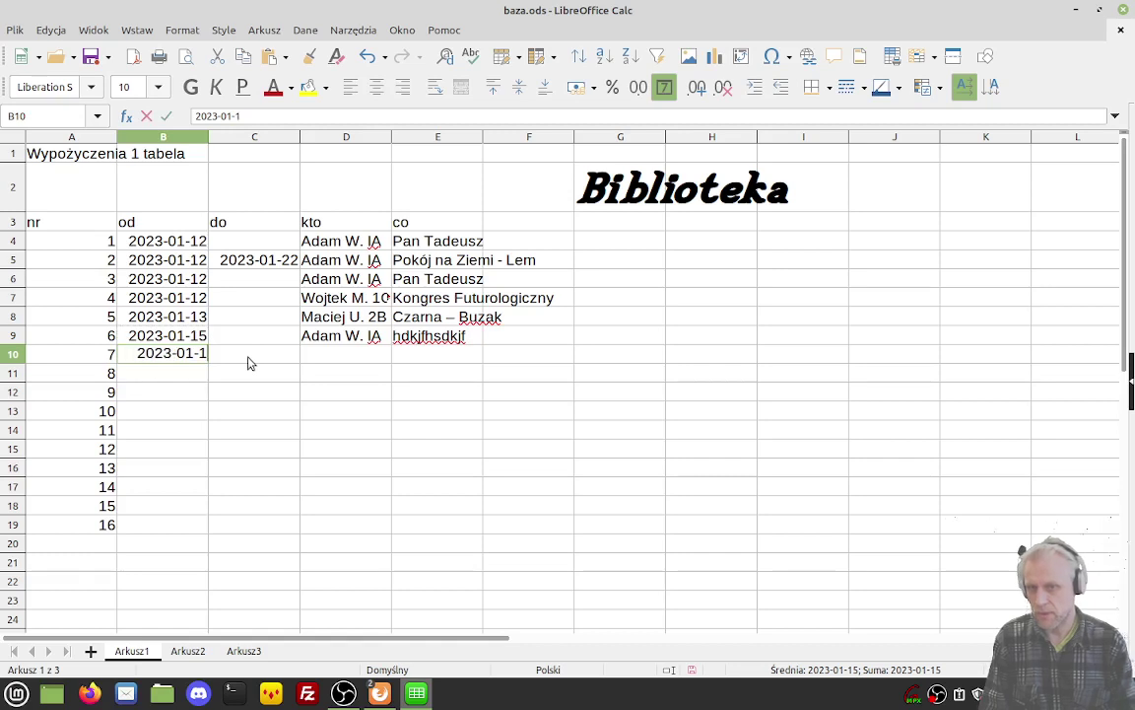
text(7)
key(Return)
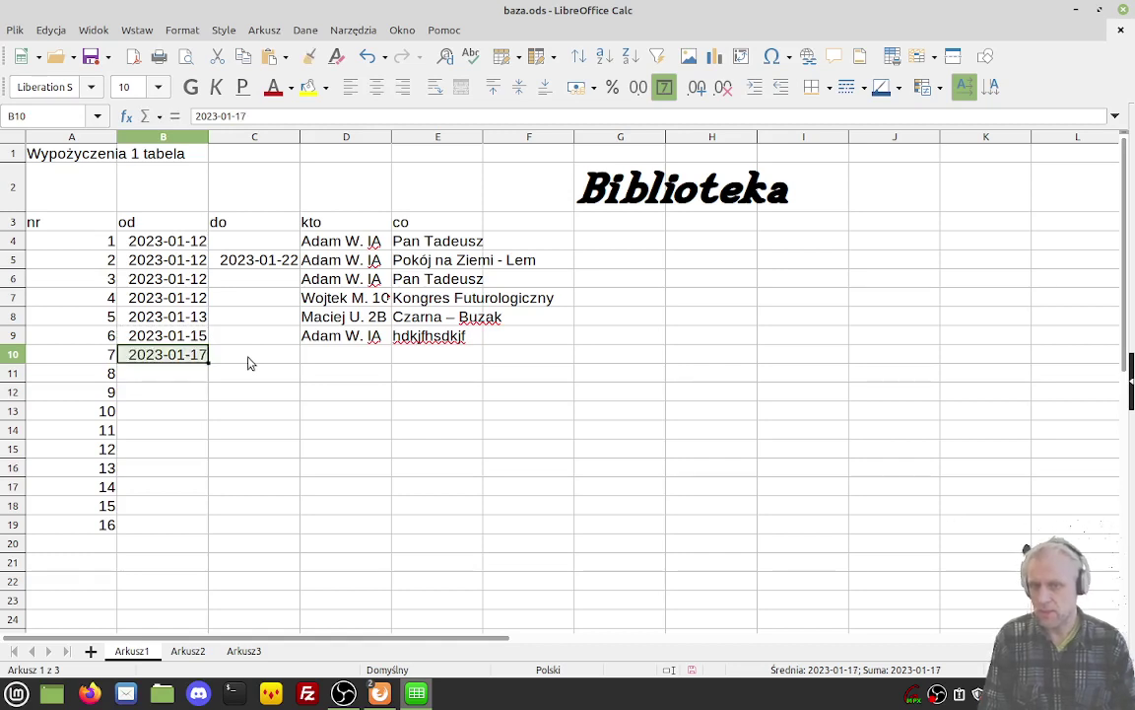
Step: Fill in the borrower of loan 7 in D10 with the same person as in loan 6
key(Right)
key(Right)
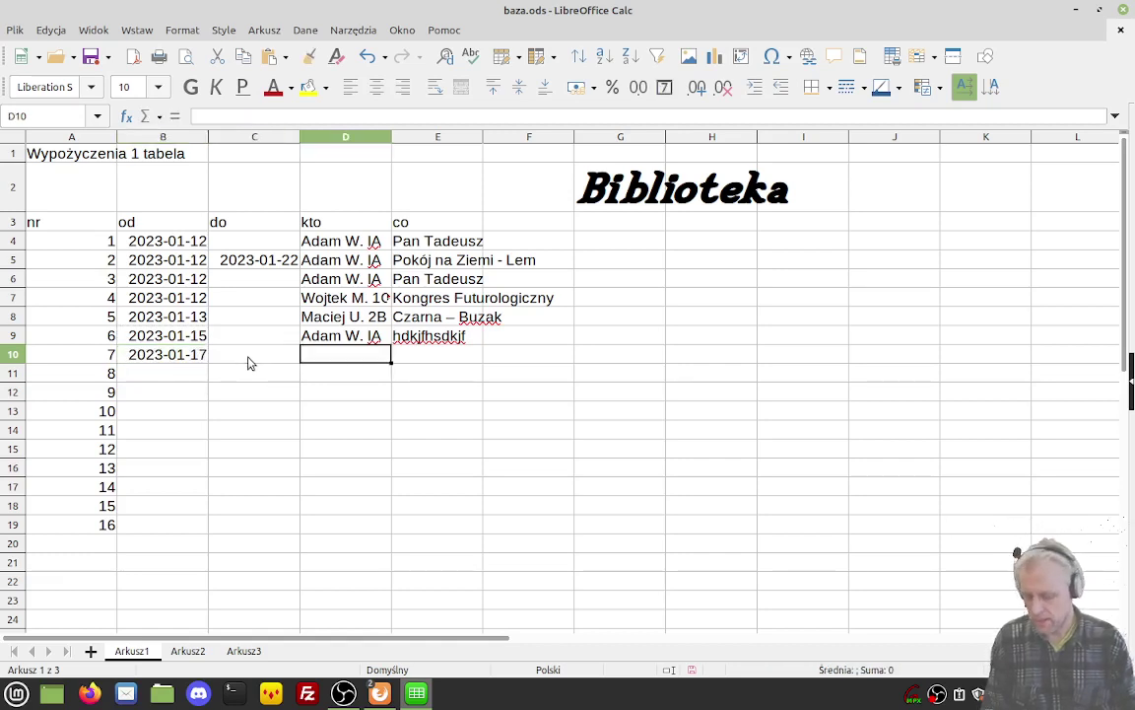
text(Adam W. IA)
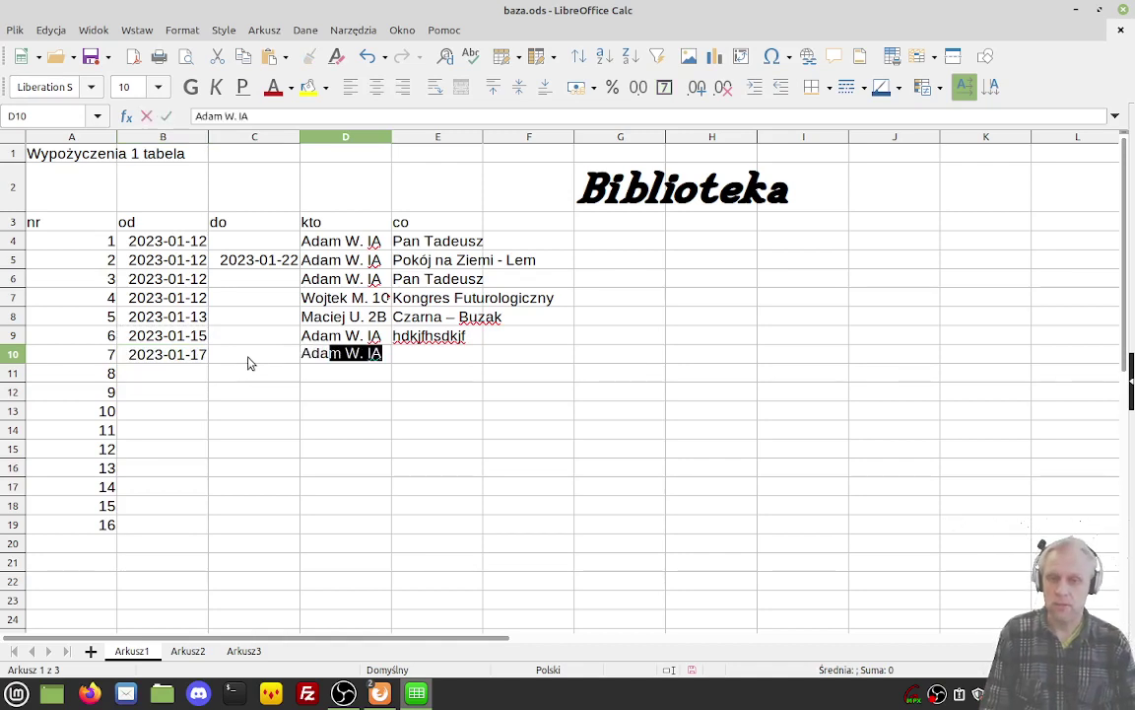
key(Return)
key(Up)
key(Right)
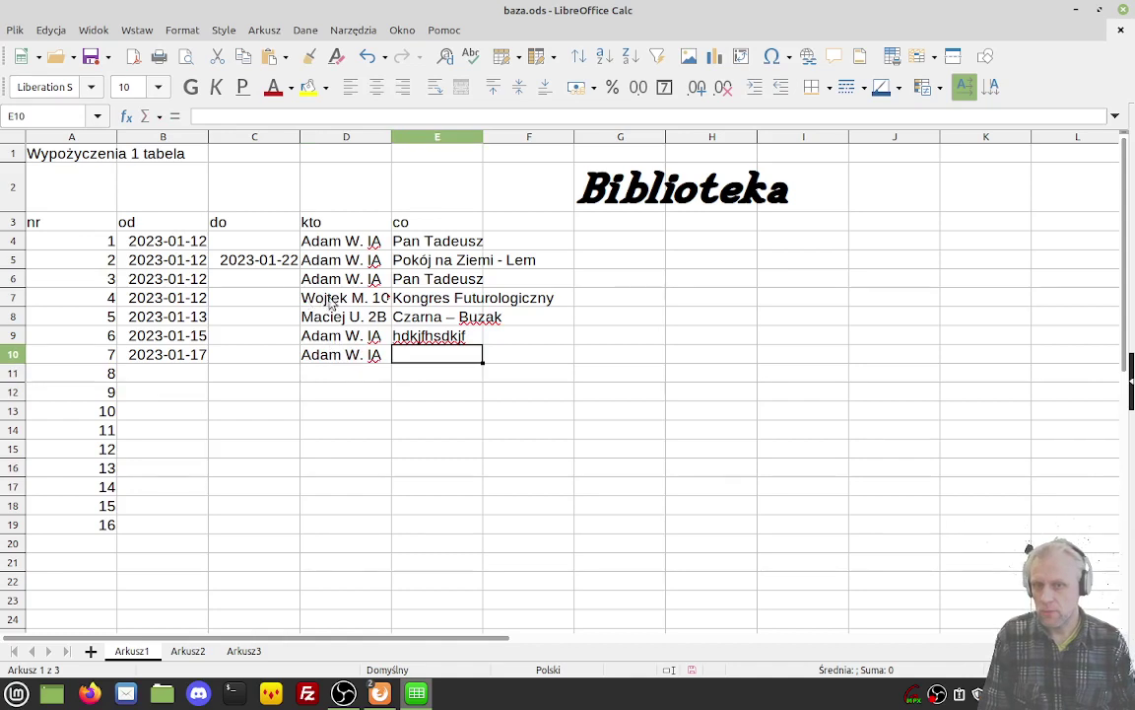
Step: Set the return date of loan 4 in C7 to 2023-01-15 and enter the title Kongres Futurologiczny for loan 7 in E10
click(267, 298)
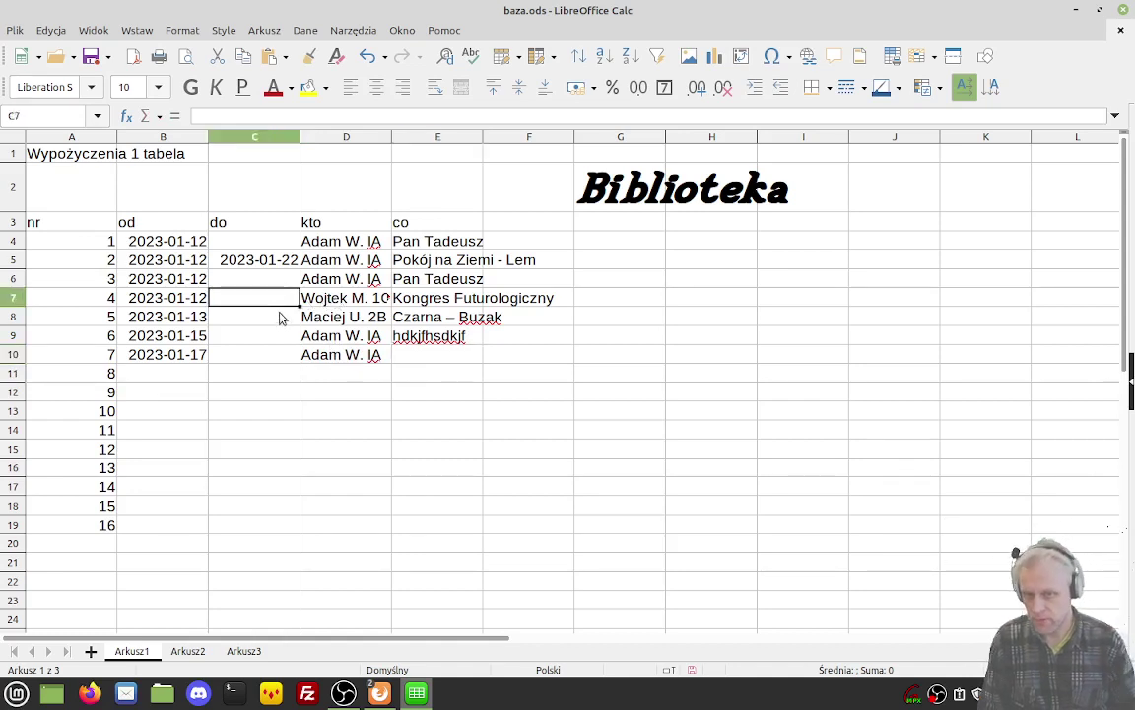
key(ctrl+v)
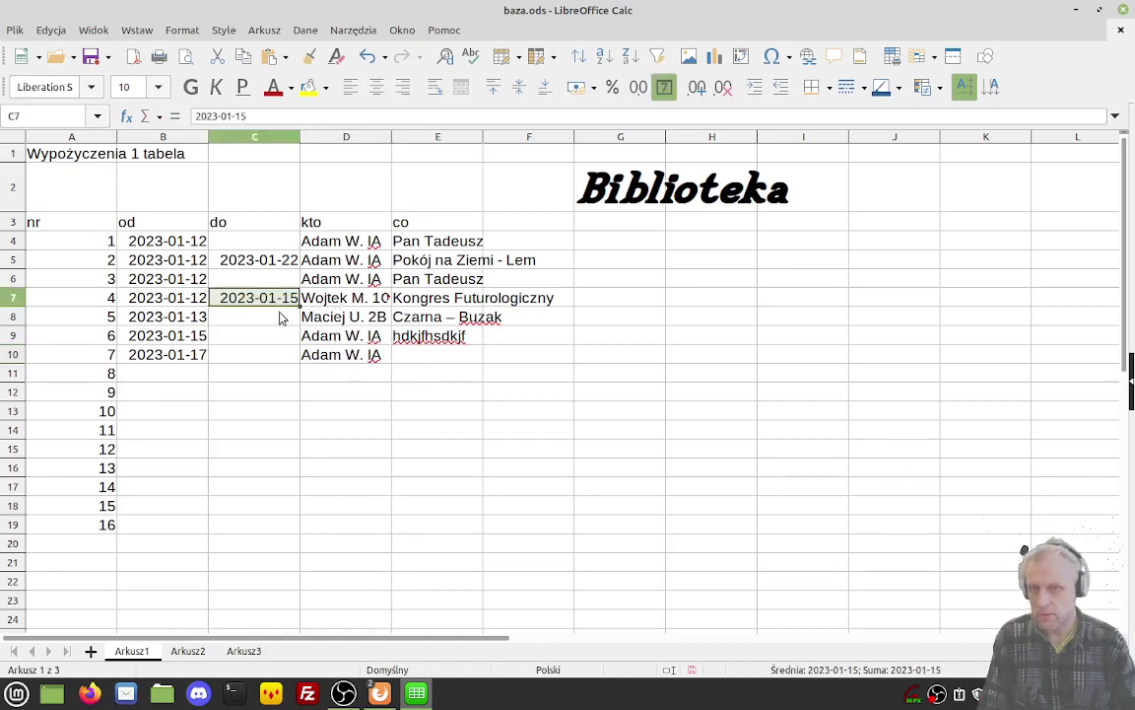
key(Down)
key(Down)
key(Down)
key(Right)
key(Right)
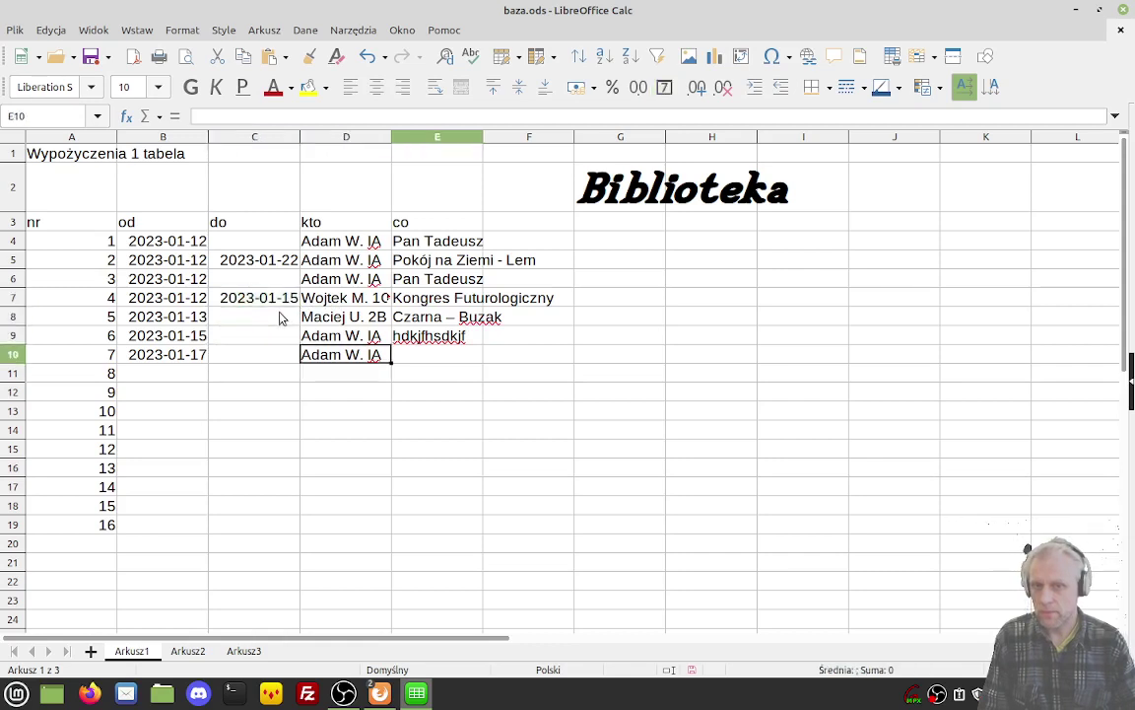
text(Kong)
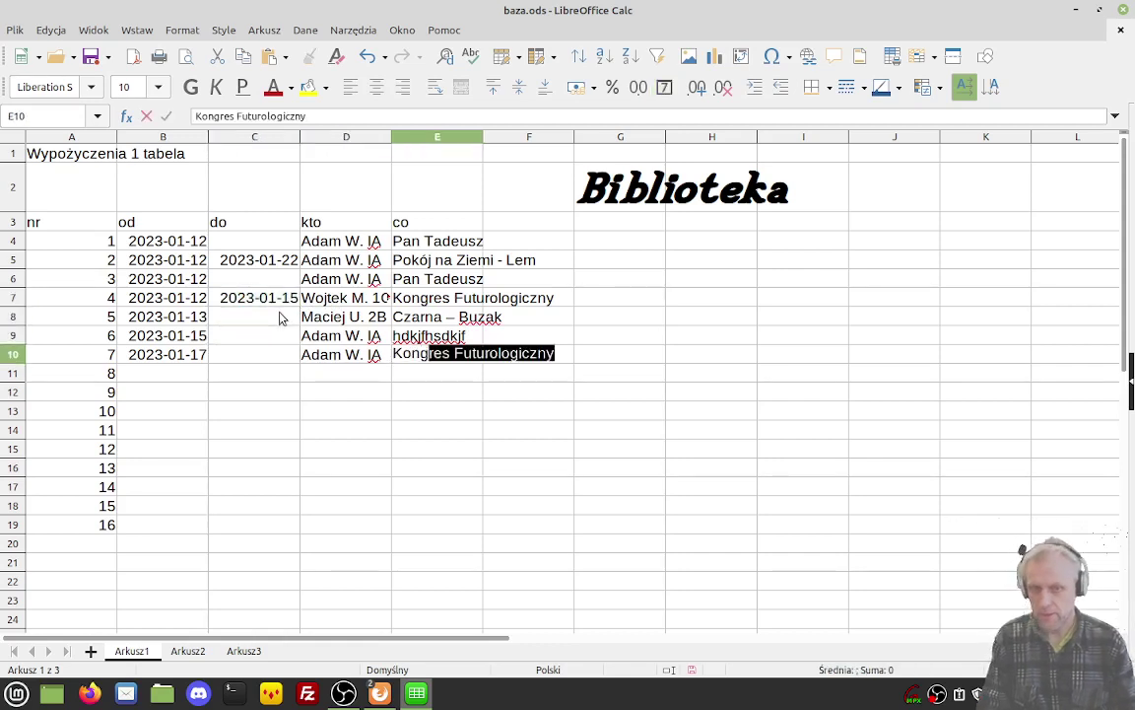
key(Return)
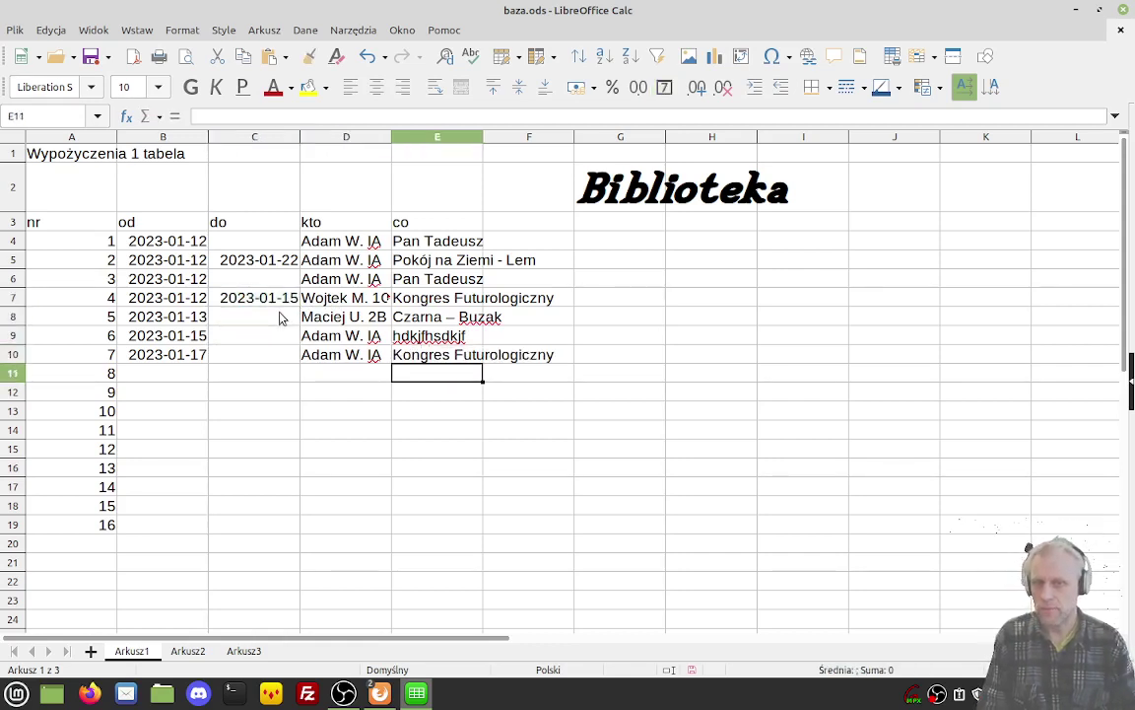
Step: Compare the book and borrower entries across the loan records, including the Pan Tadeusz and Kongres Futurologiczny loans
click(438, 298)
click(441, 361)
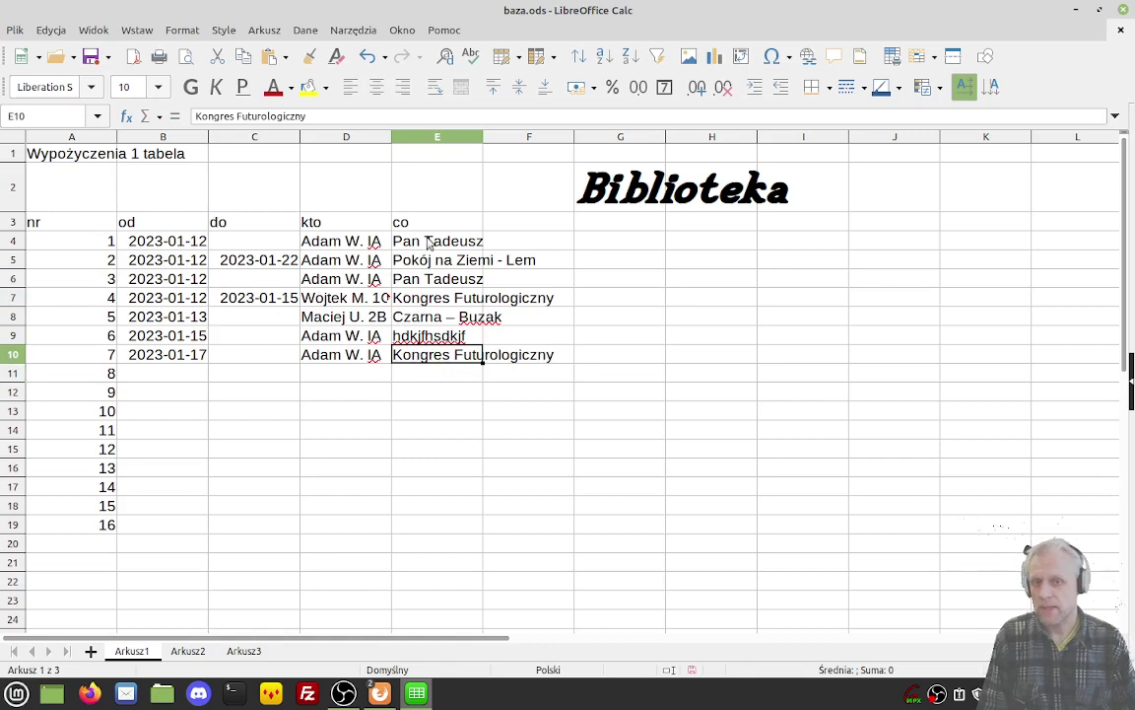
click(397, 246)
click(438, 283)
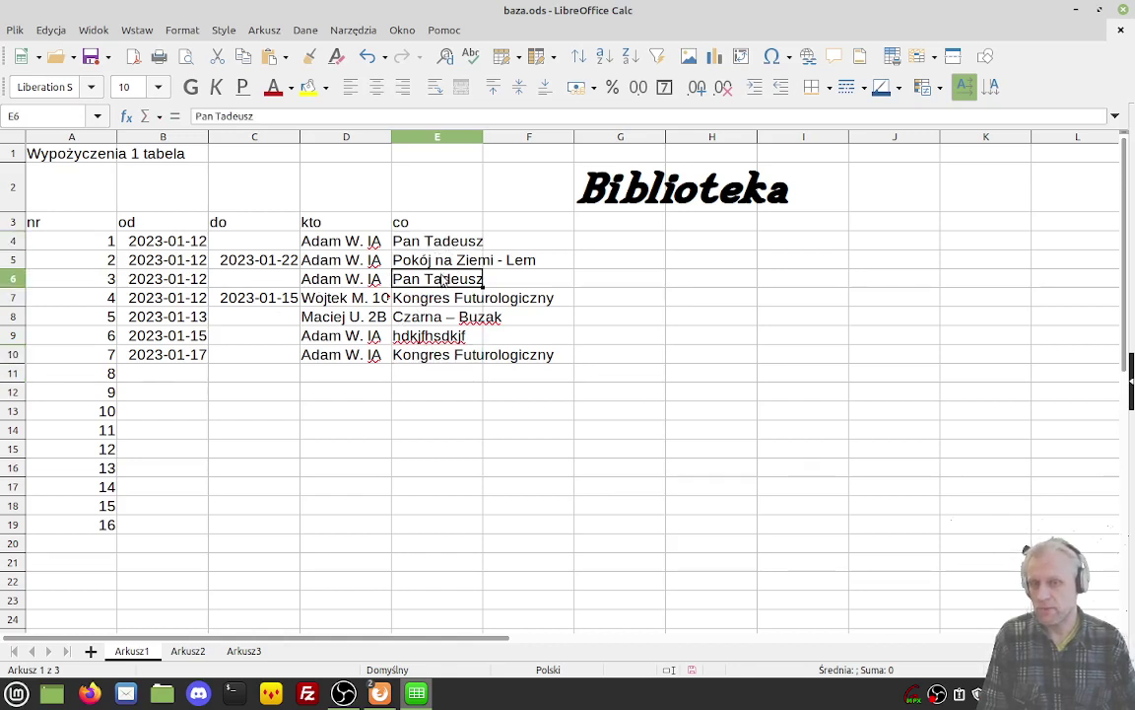
click(361, 247)
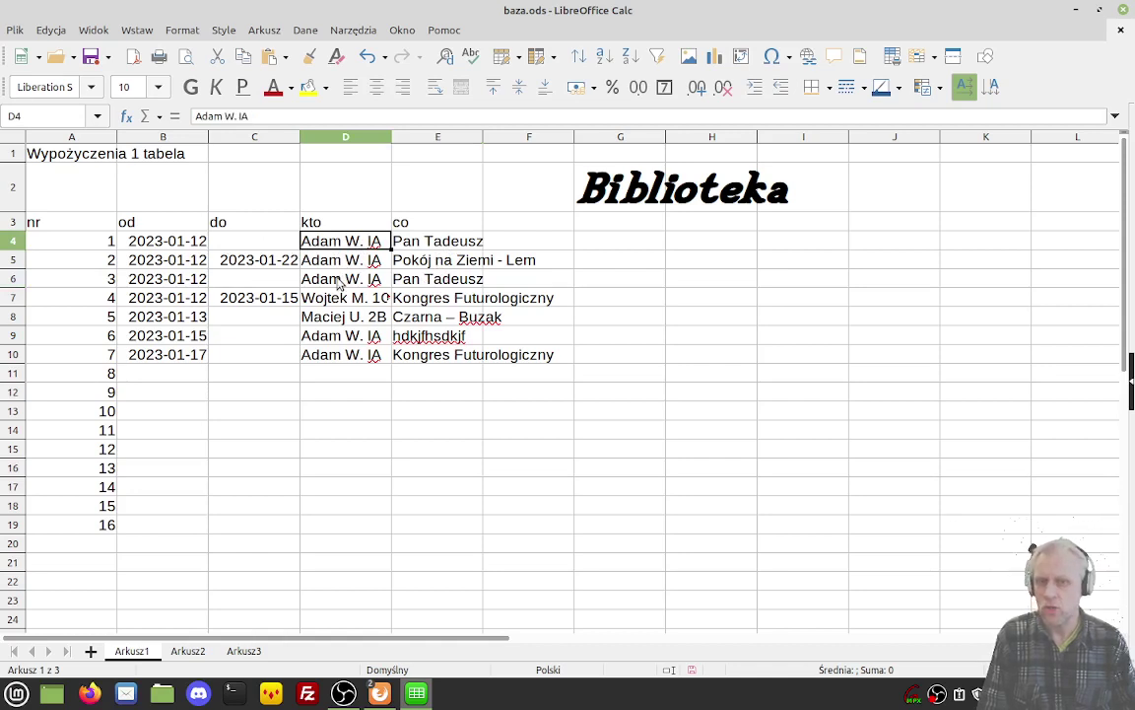
click(339, 282)
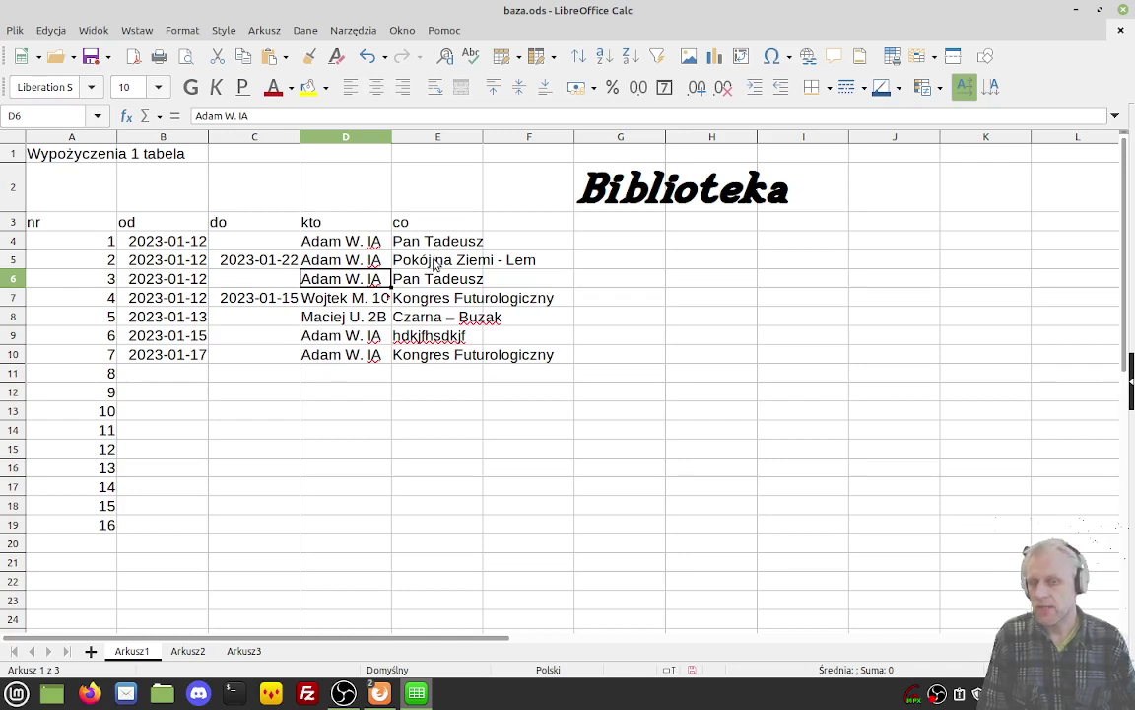
click(404, 260)
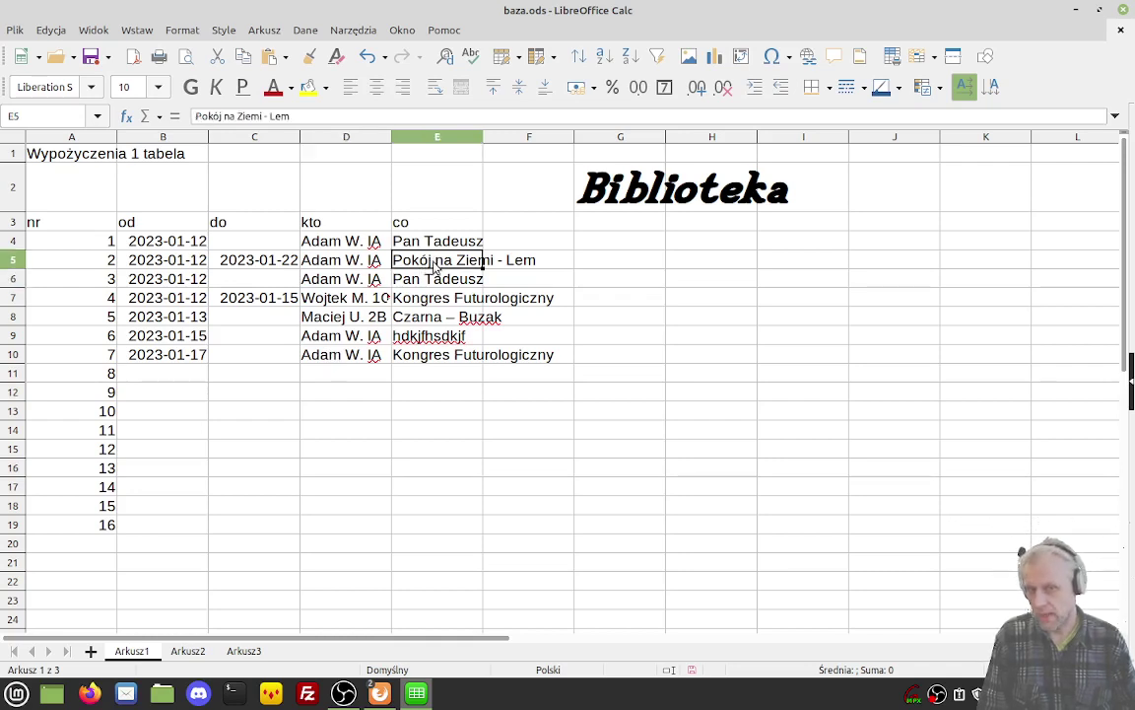
click(468, 336)
click(471, 354)
click(498, 298)
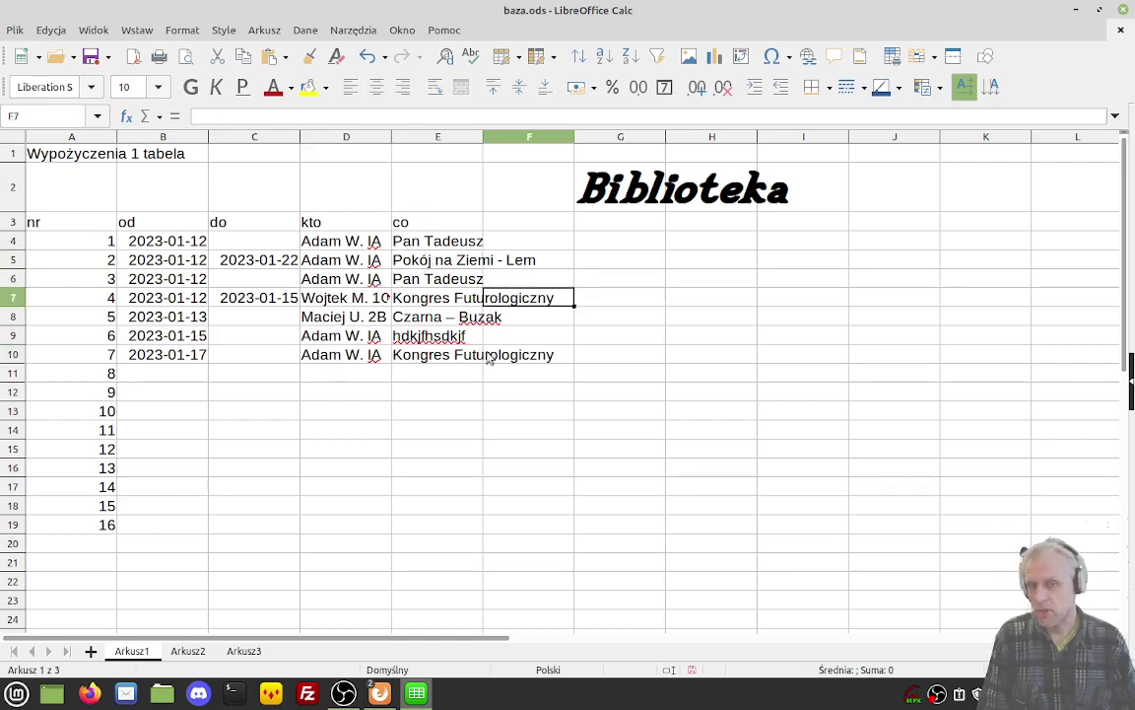
click(488, 359)
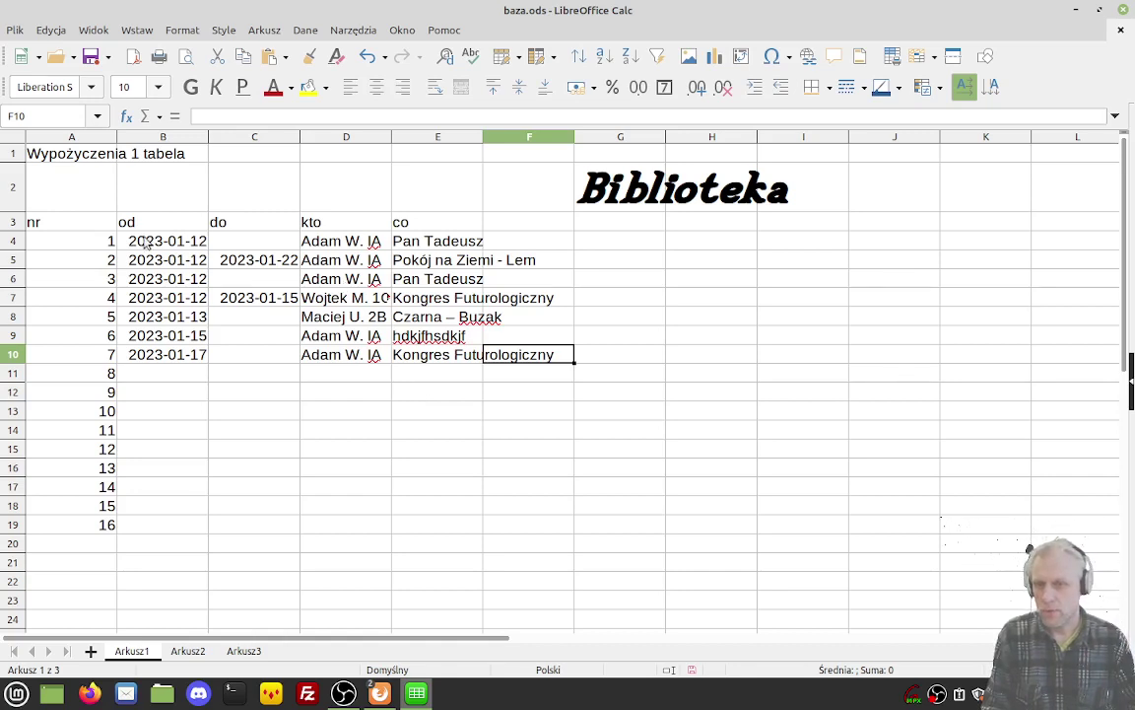
Step: Examine the table's column headings, the kto and od columns, and the full records in rows 4 and 7
click(69, 223)
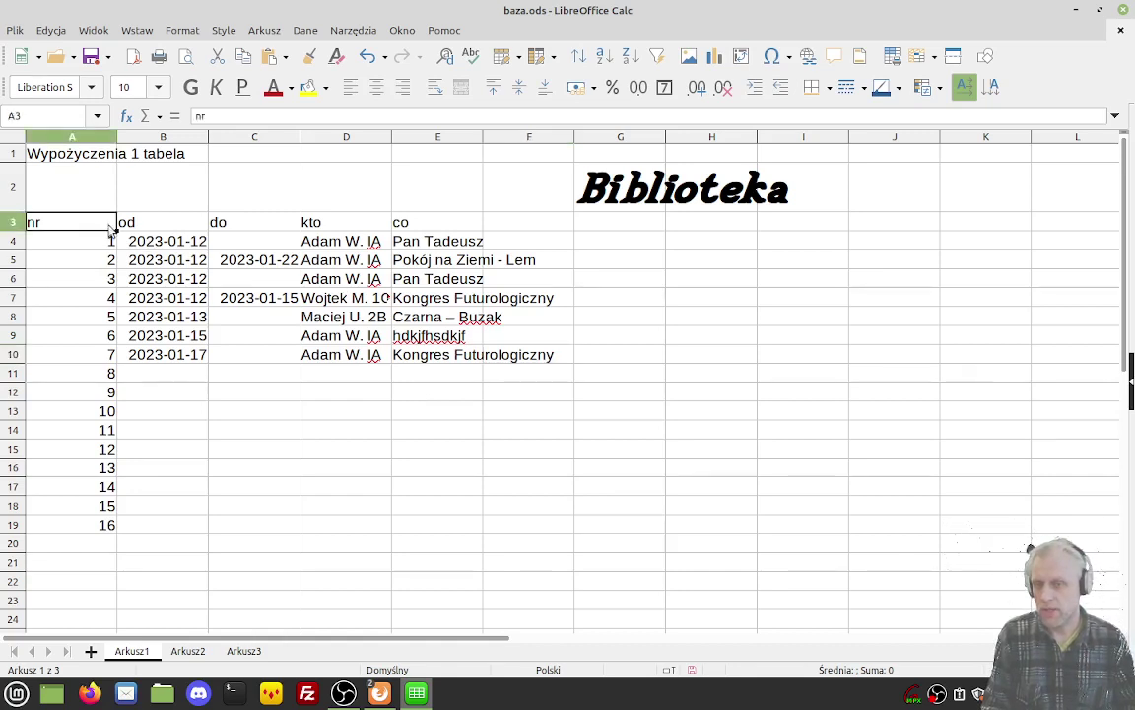
click(161, 229)
click(223, 225)
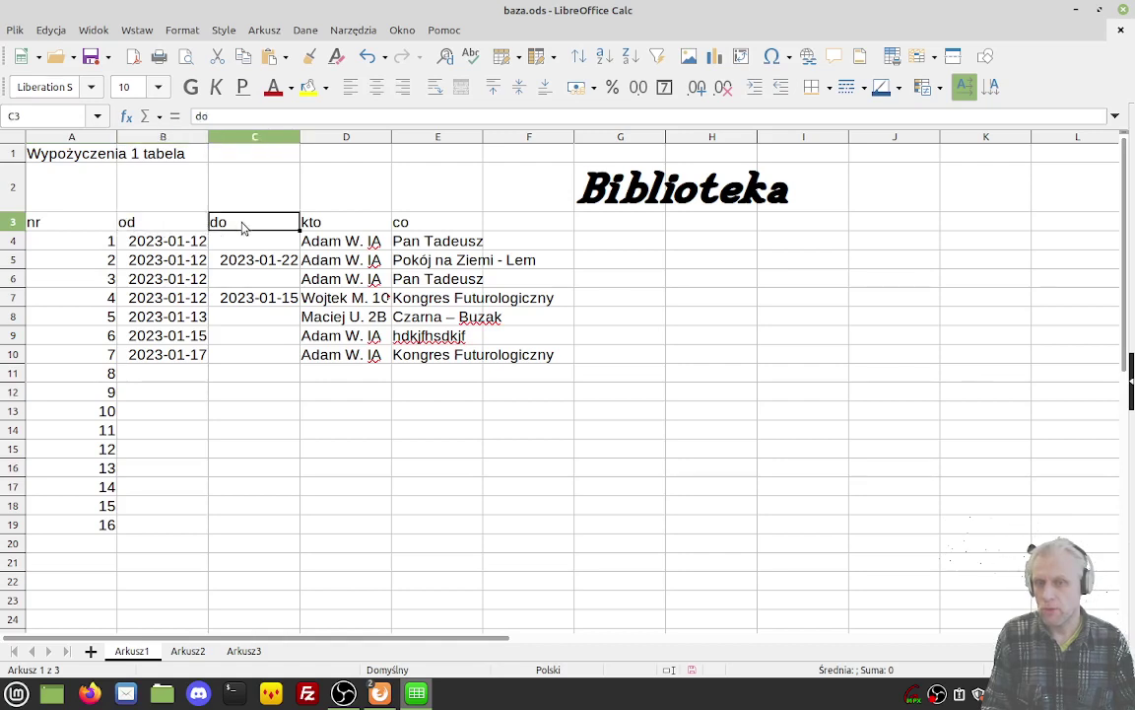
click(329, 229)
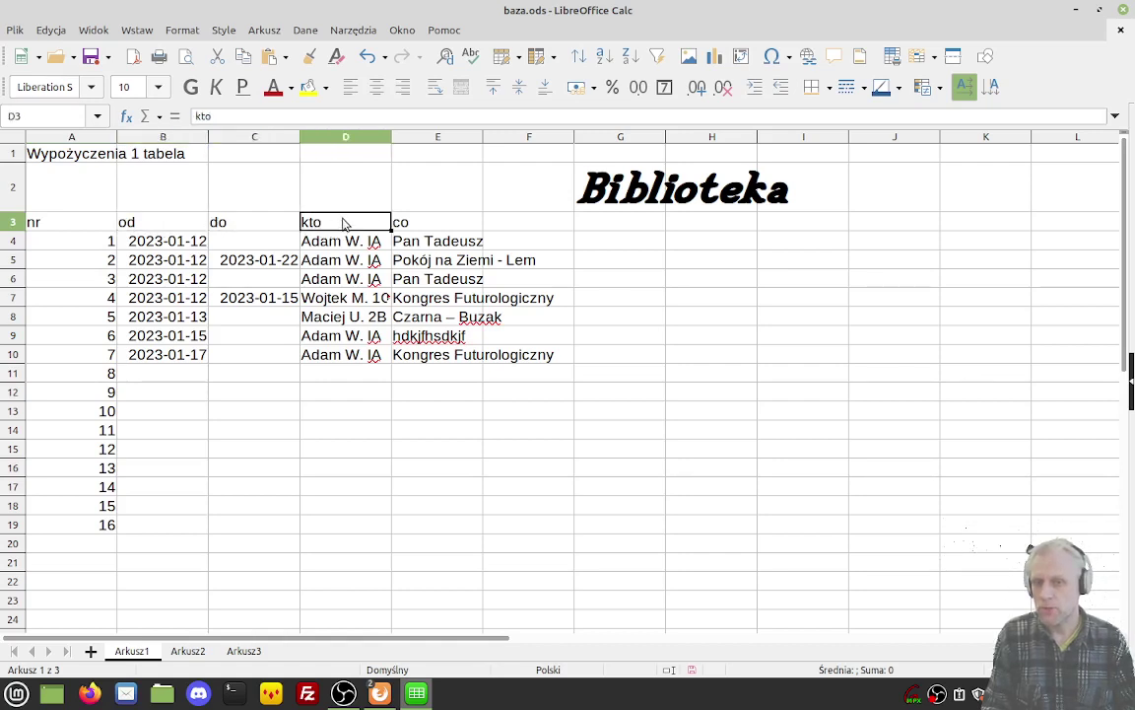
drag(344, 224, 345, 354)
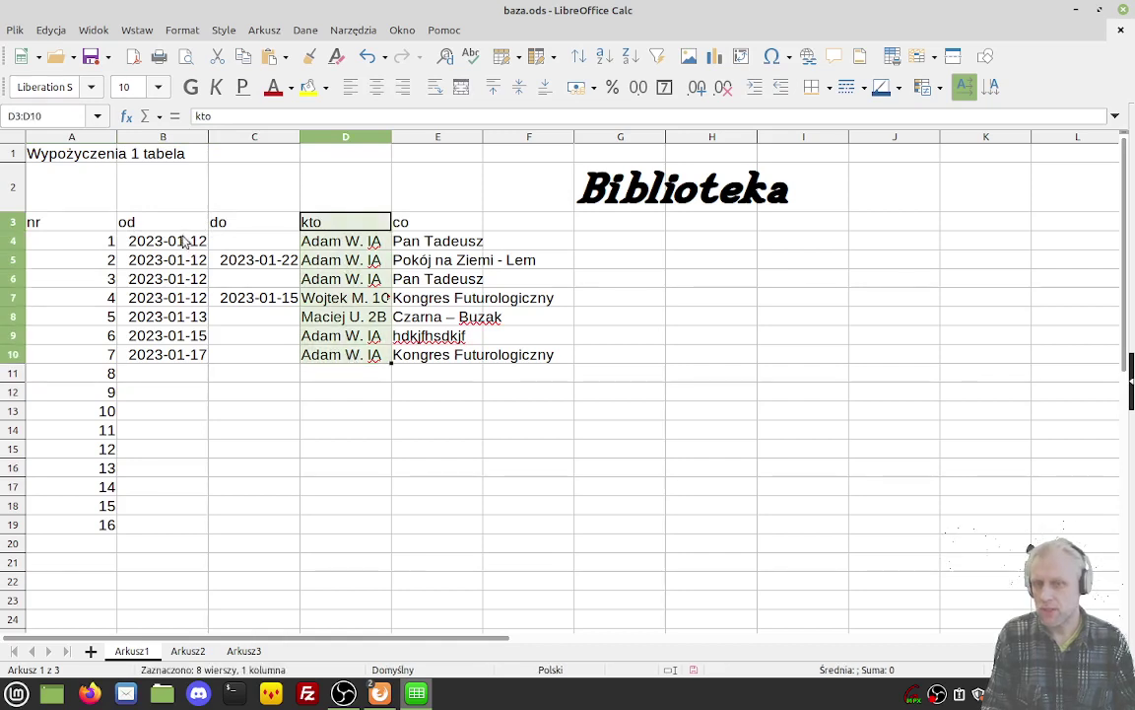
drag(169, 222, 190, 358)
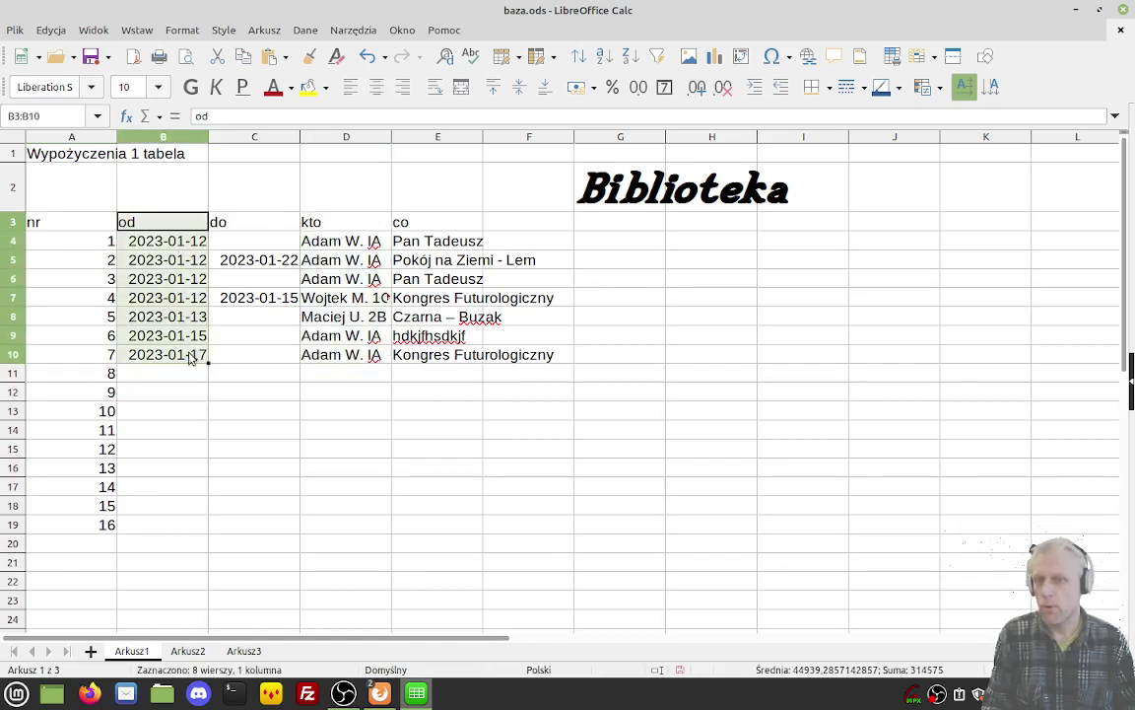
click(222, 313)
drag(87, 244, 436, 246)
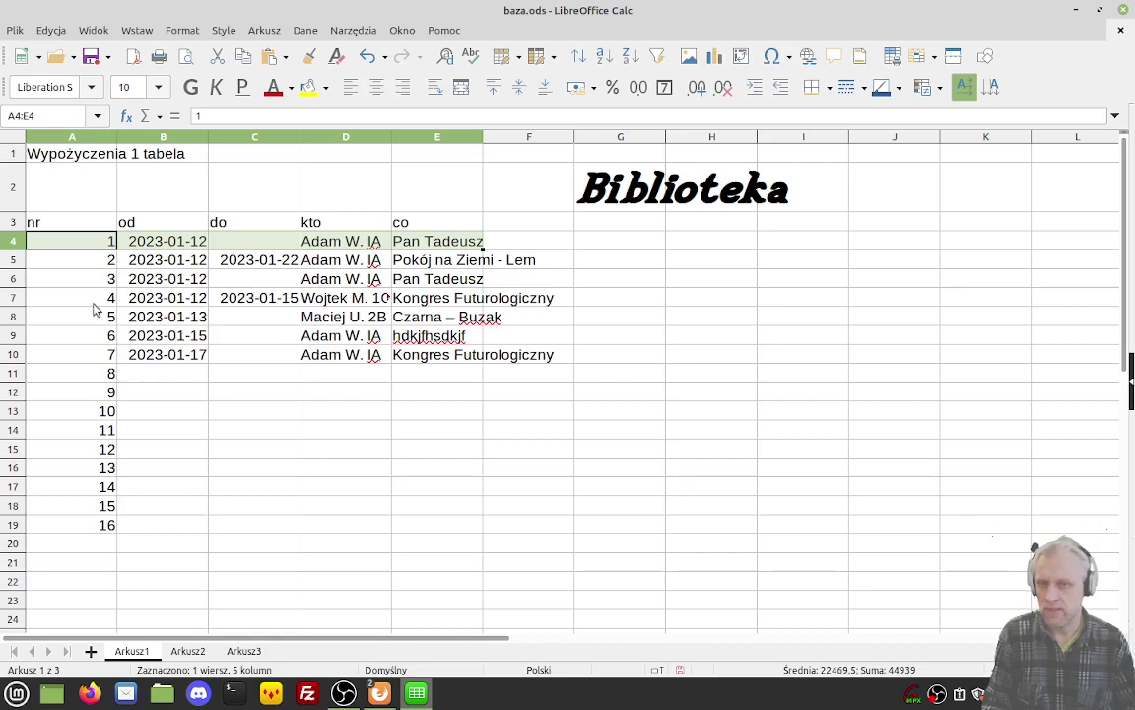
drag(99, 298, 464, 302)
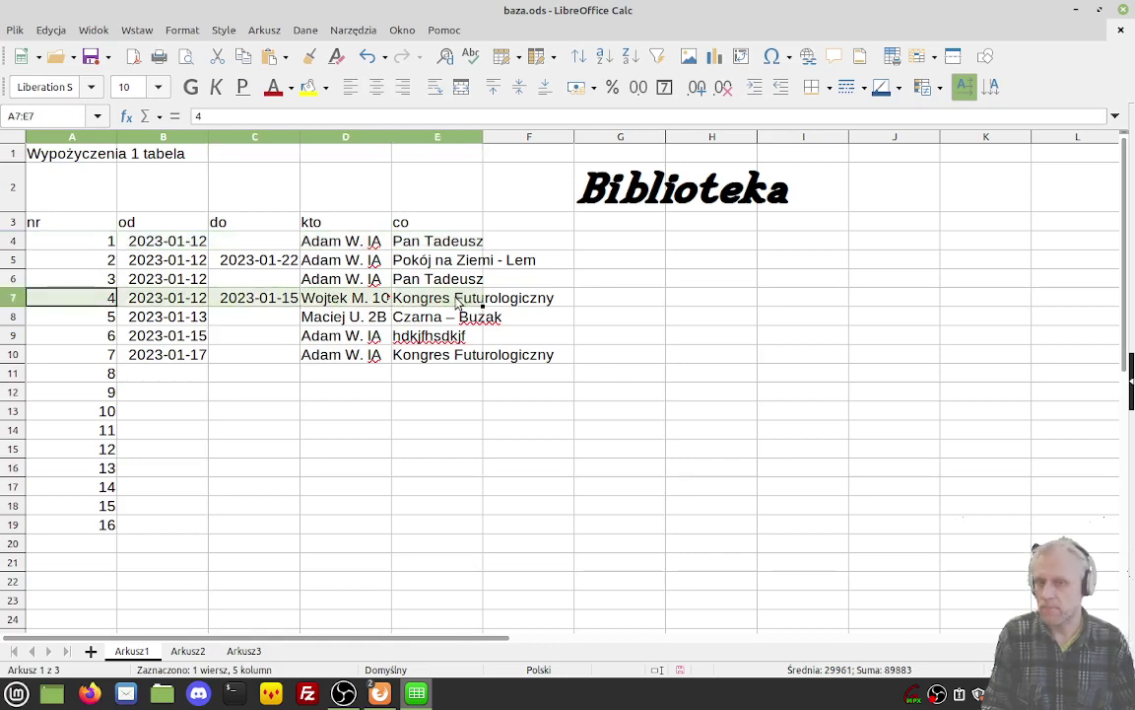
click(457, 306)
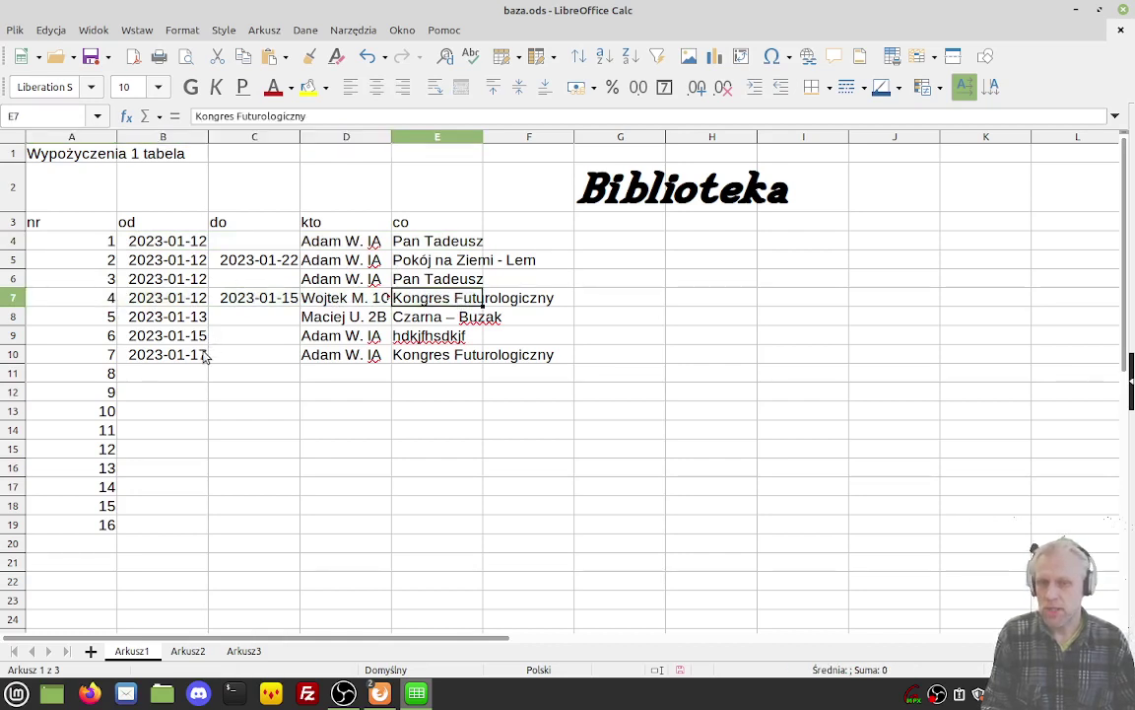
Step: Examine the nr column as the record identifier and compare the two Pan Tadeusz records in rows 4 and 6
click(85, 227)
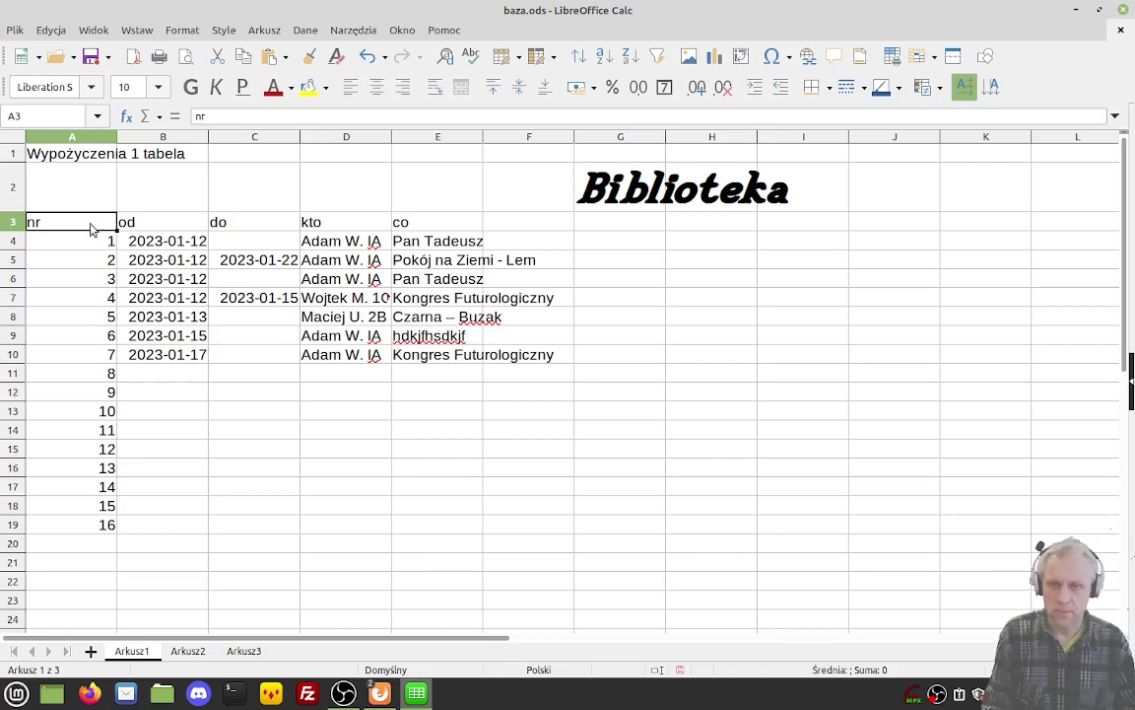
click(221, 229)
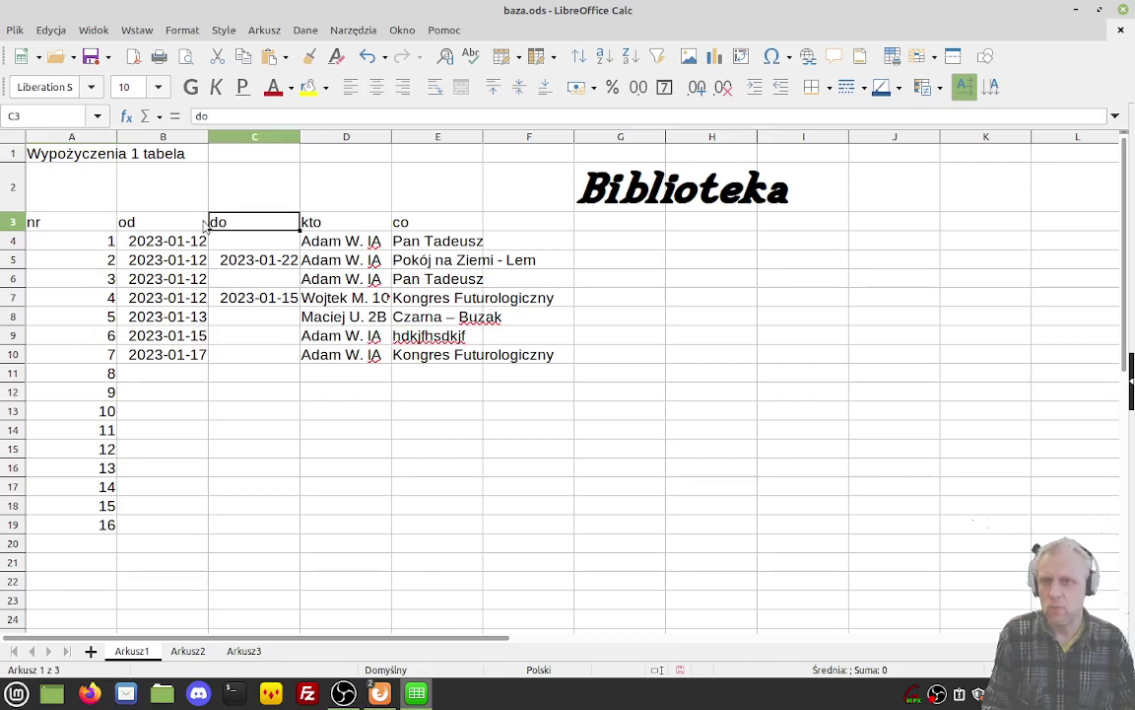
click(90, 227)
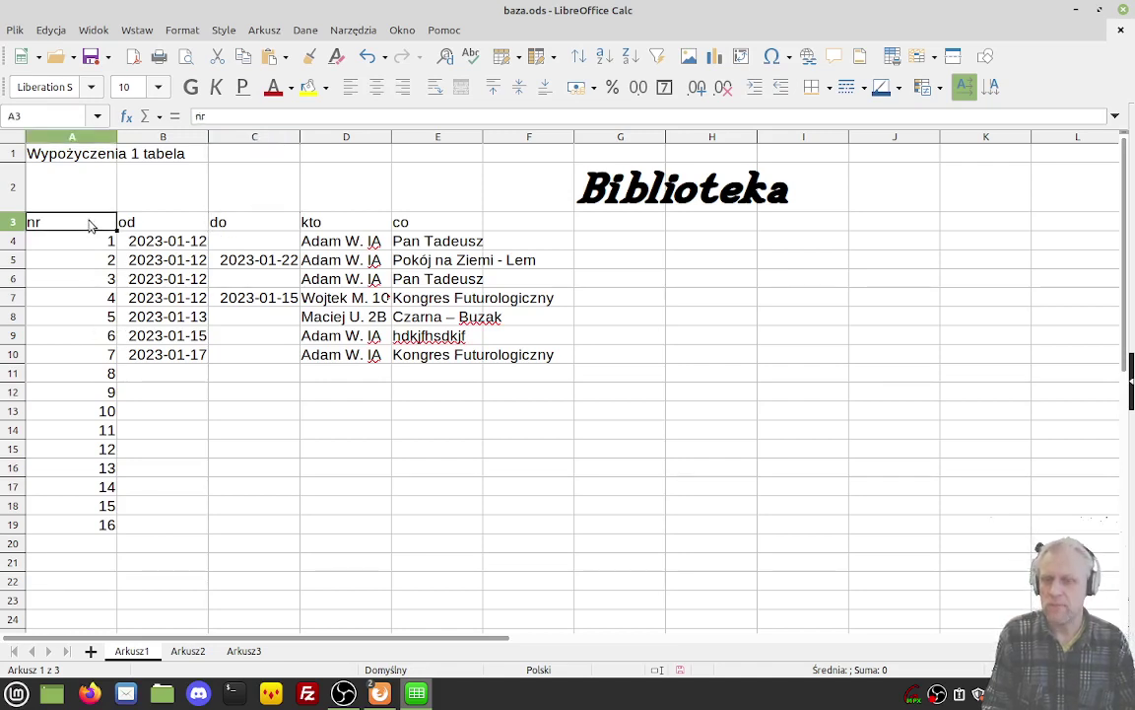
drag(89, 226, 93, 359)
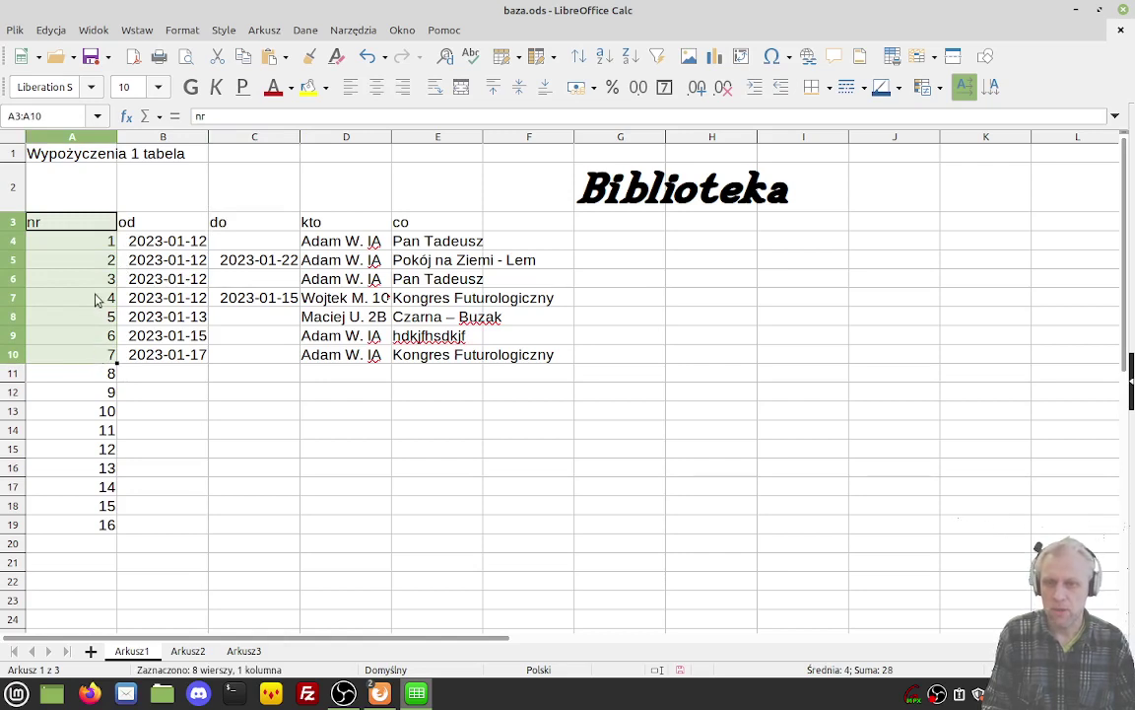
drag(91, 279, 457, 241)
click(406, 298)
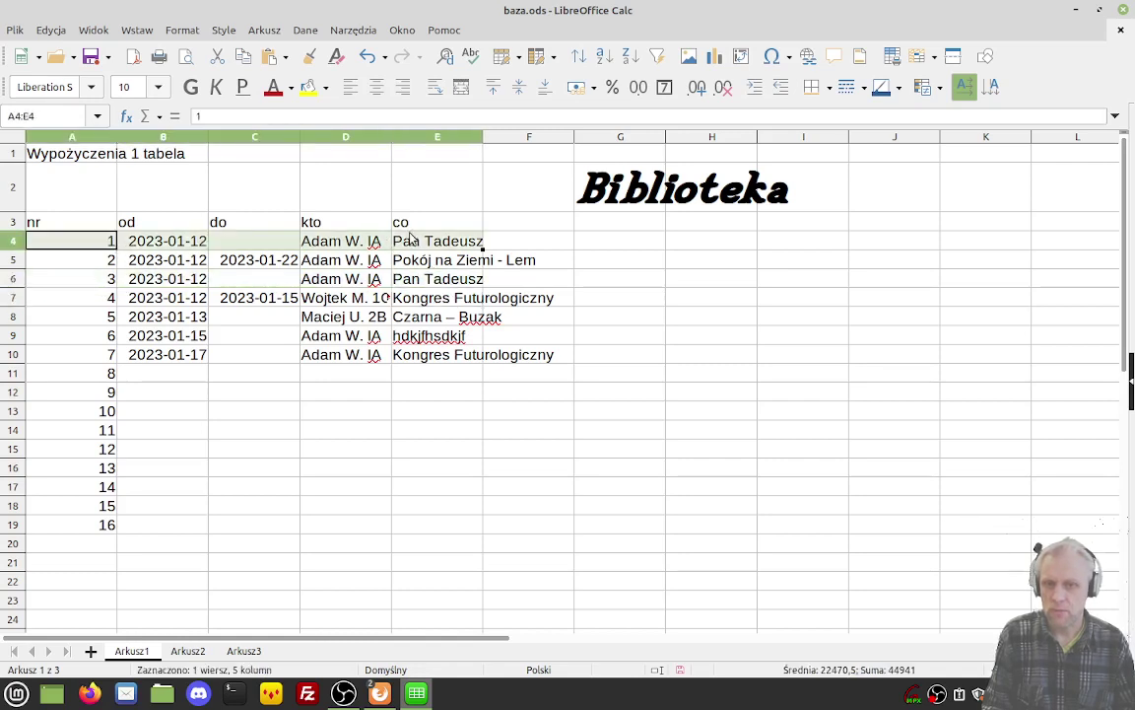
click(442, 283)
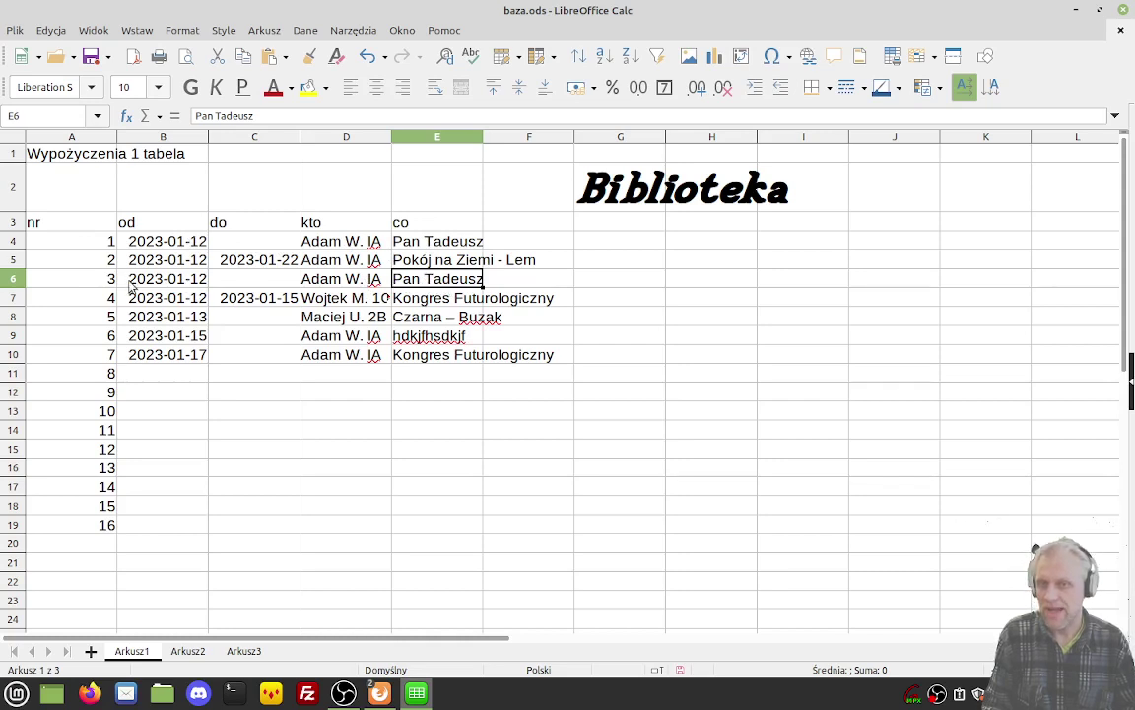
Step: Compare the loan records in rows 4 and 6 and examine the nr column as the unique record identifier
click(83, 277)
click(96, 247)
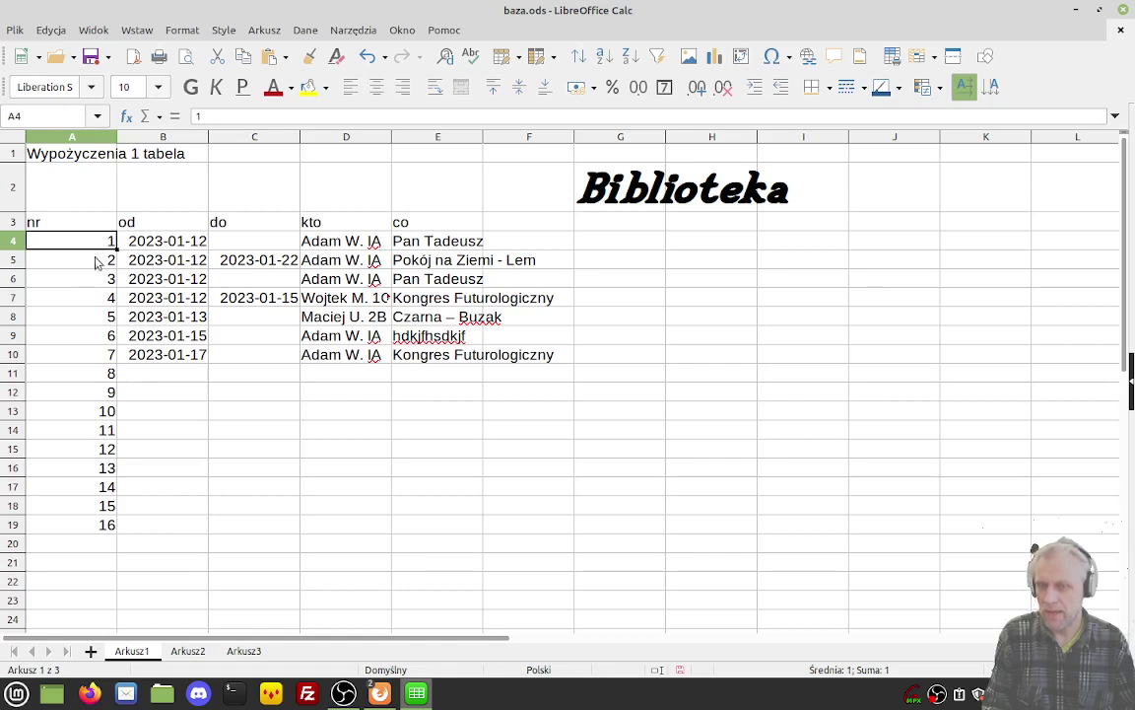
click(213, 243)
click(238, 285)
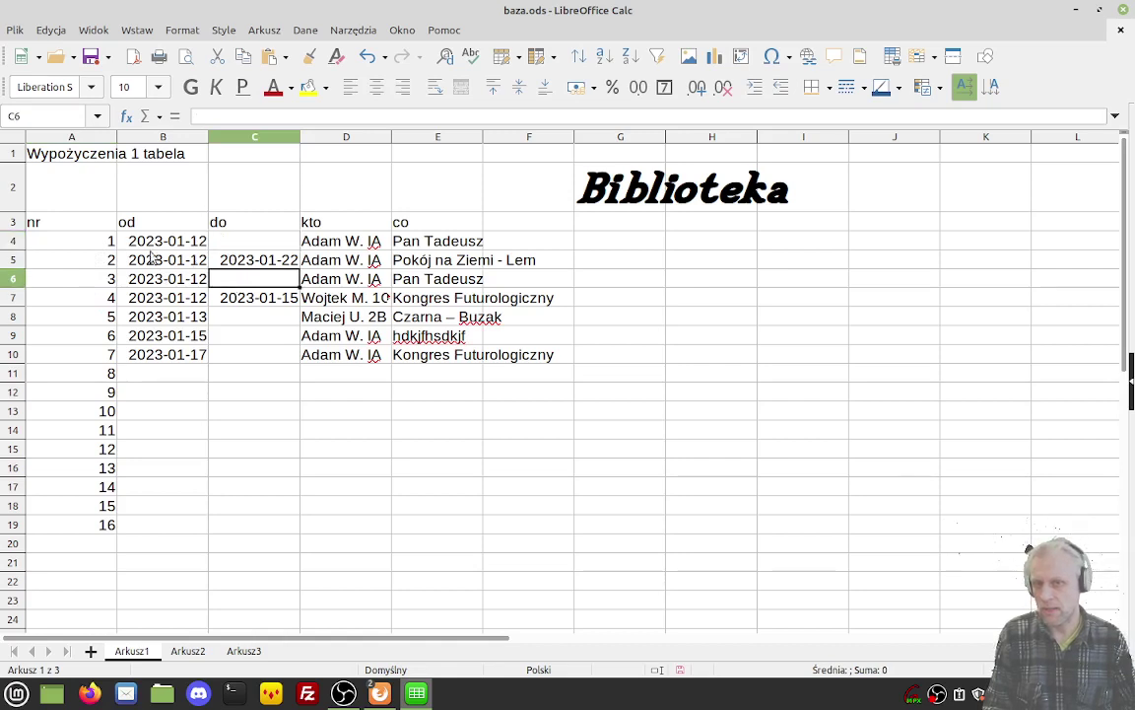
drag(96, 242, 325, 244)
drag(101, 281, 306, 288)
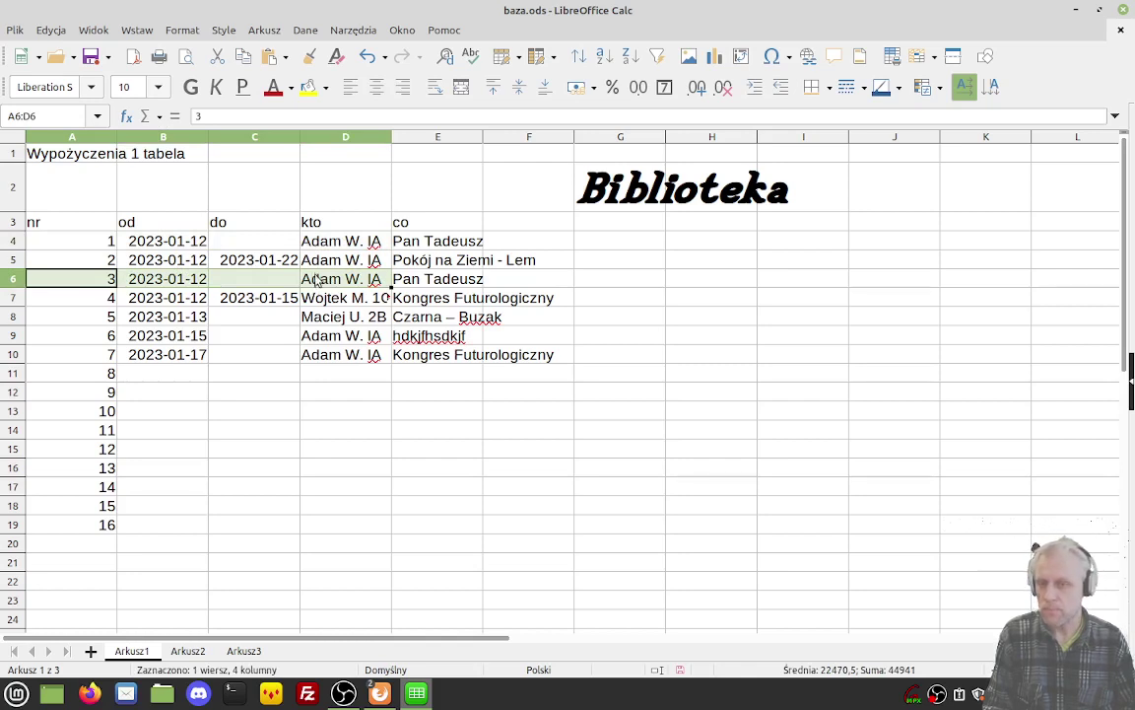
click(95, 229)
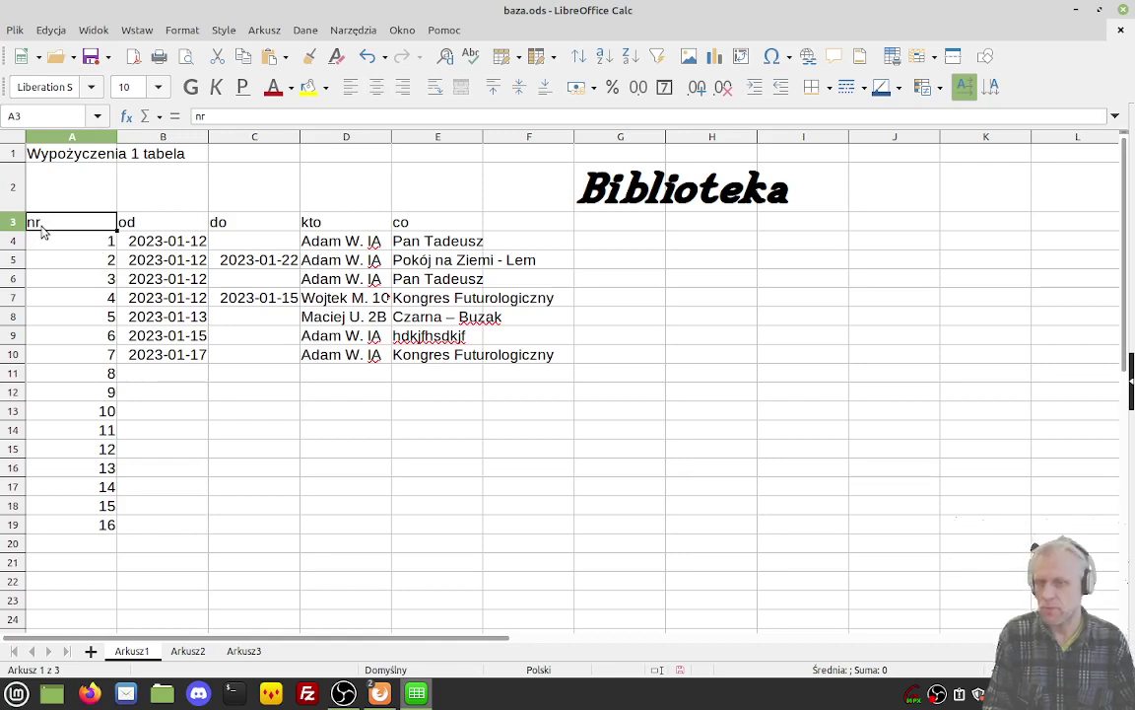
drag(97, 244, 108, 522)
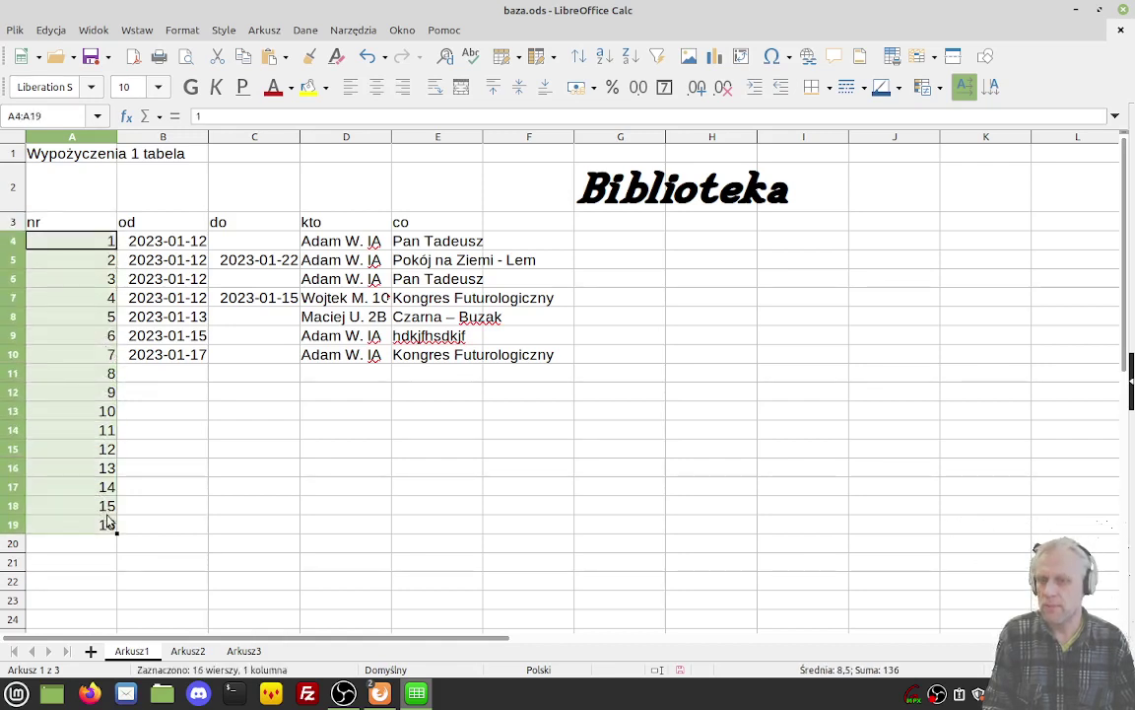
click(100, 262)
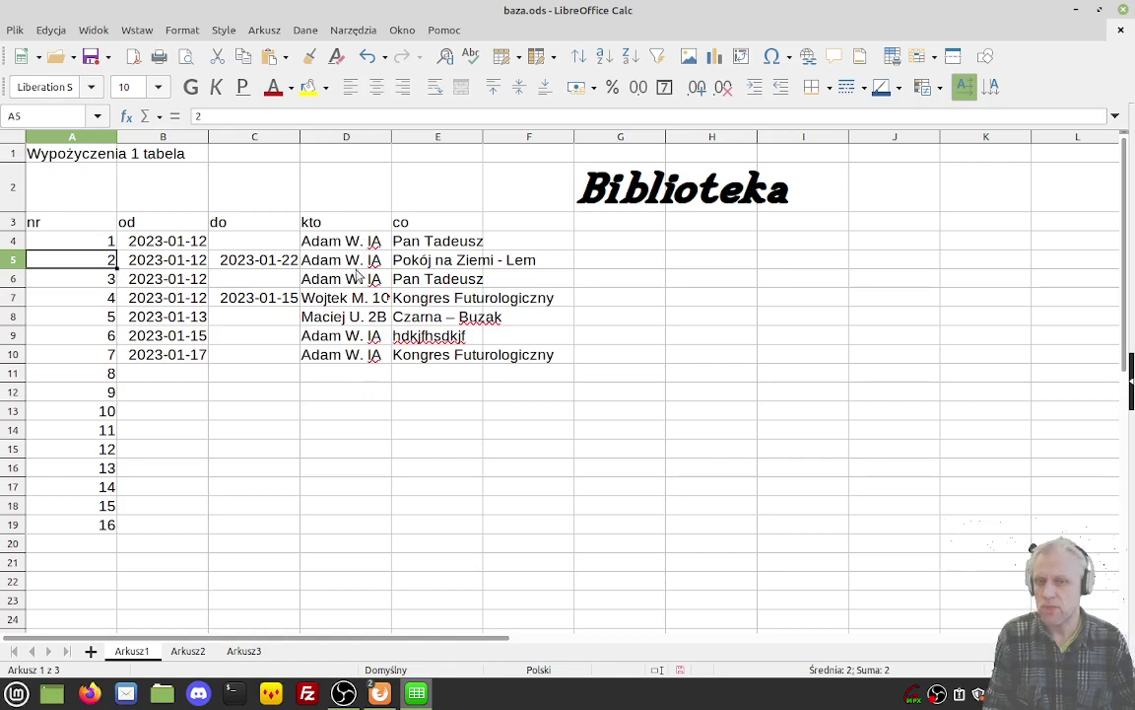
Step: Open Arkusz2 and examine the kto table's nr, Imię, Nazwisko and klasa columns, including the record identifiers
click(187, 652)
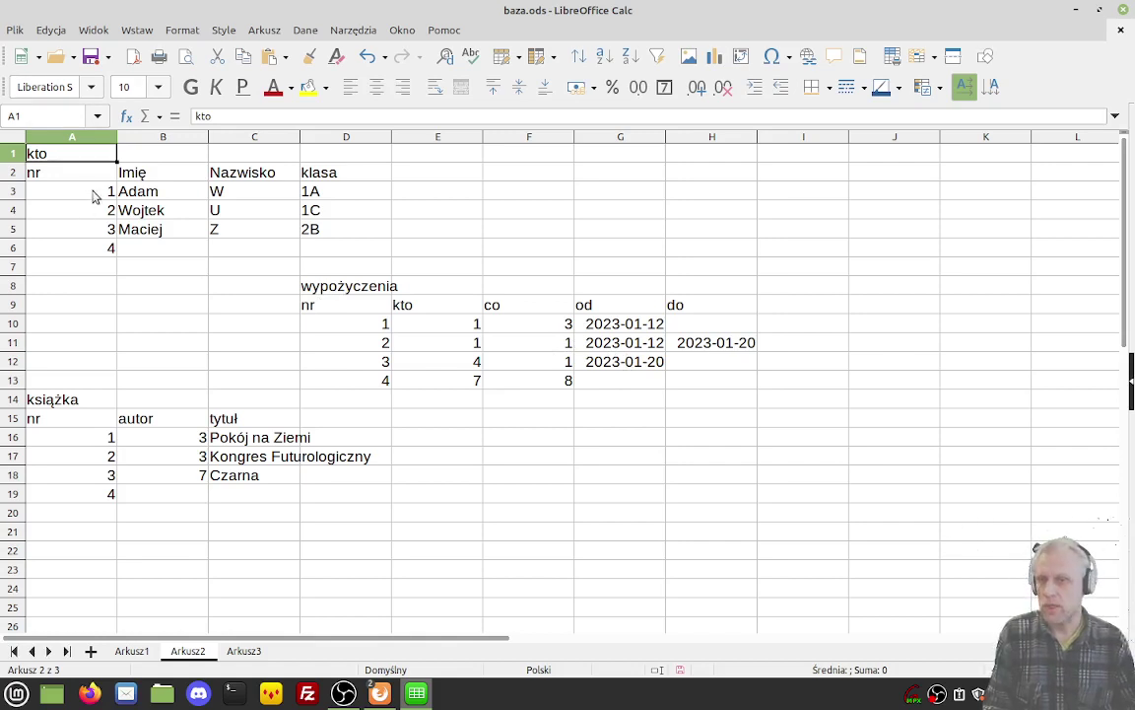
click(100, 230)
click(102, 251)
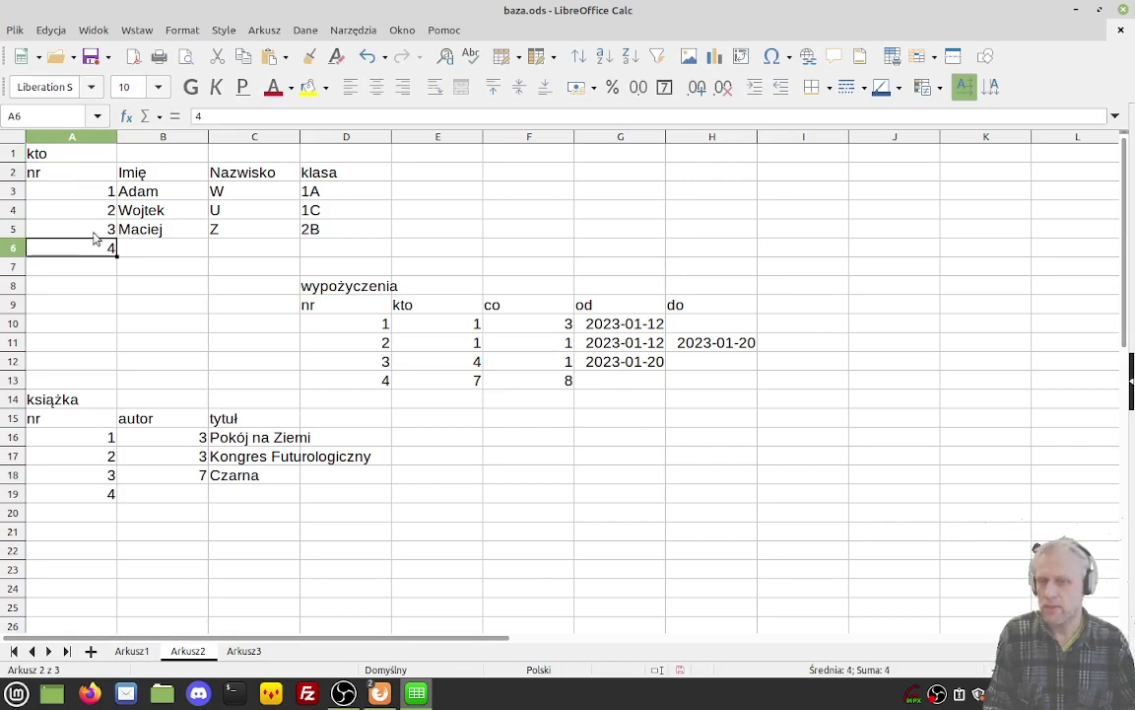
click(141, 253)
click(236, 250)
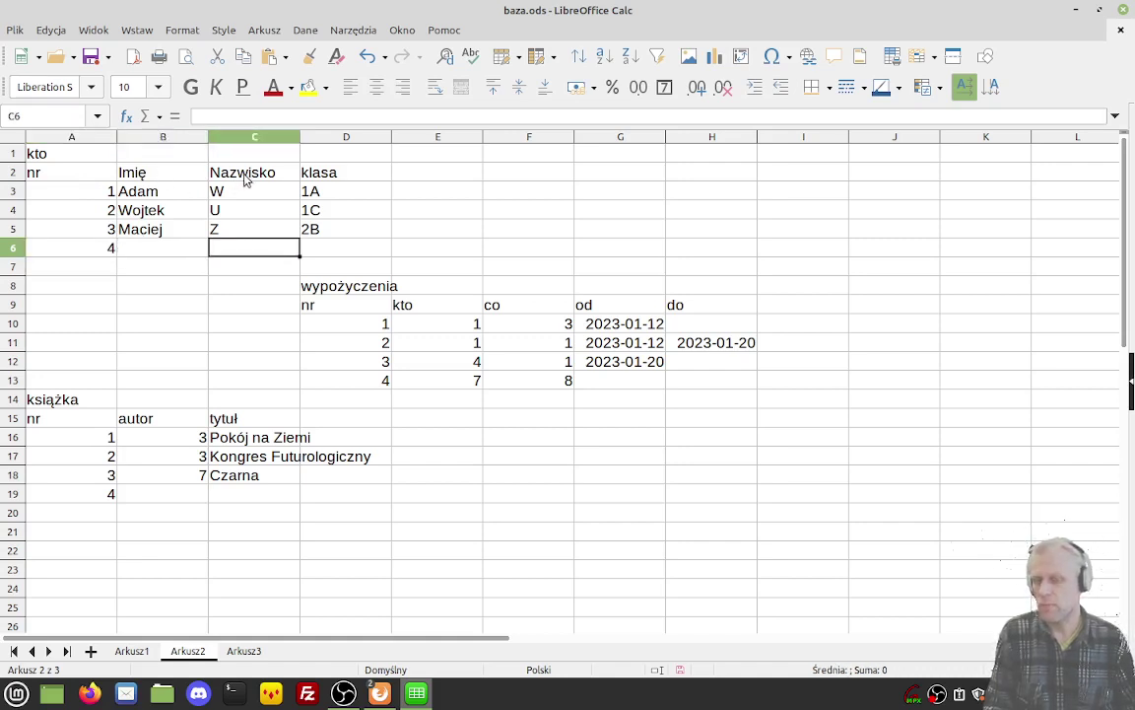
click(320, 247)
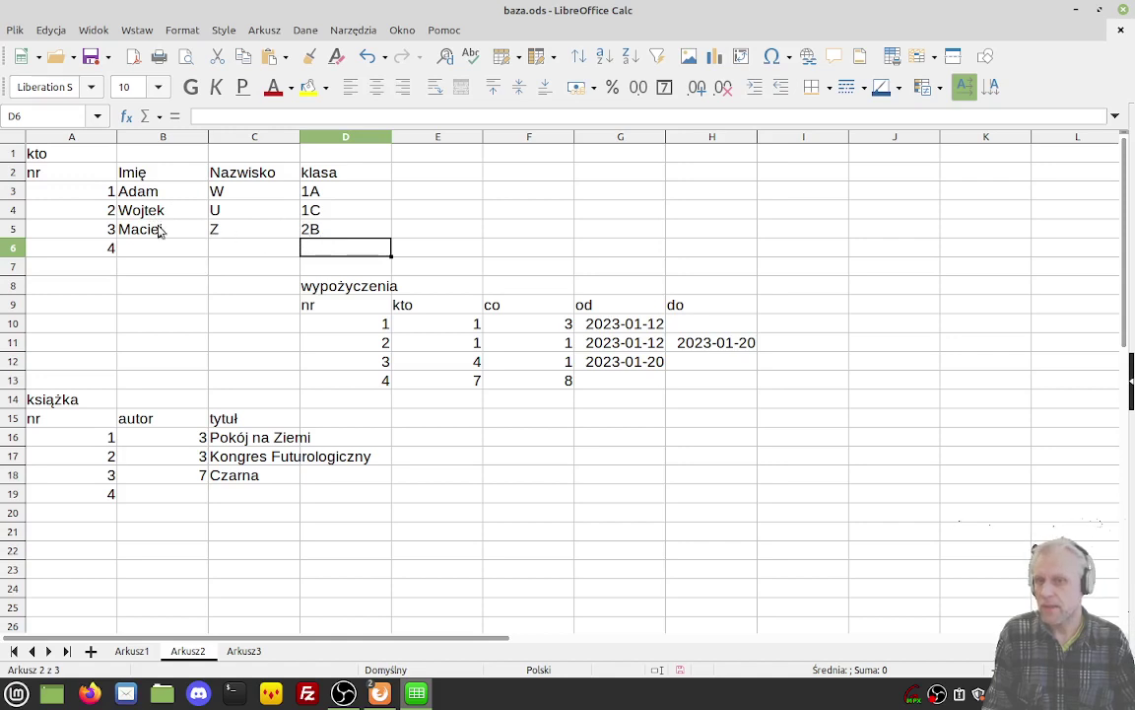
click(95, 192)
click(96, 210)
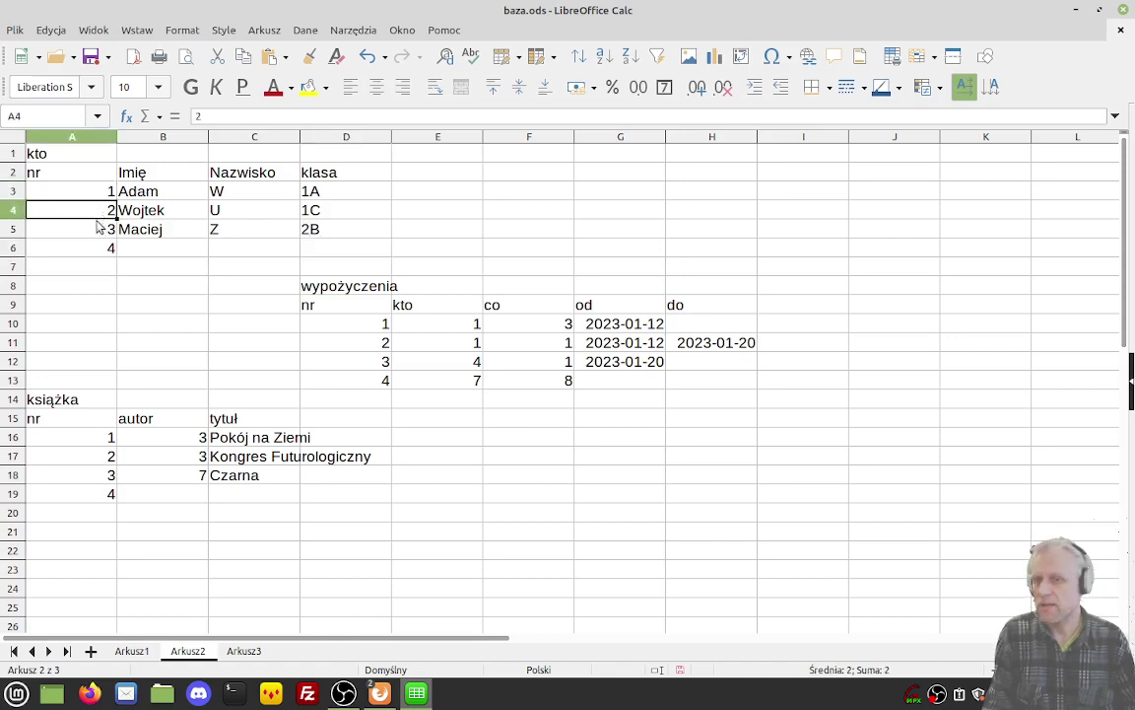
click(98, 229)
click(103, 252)
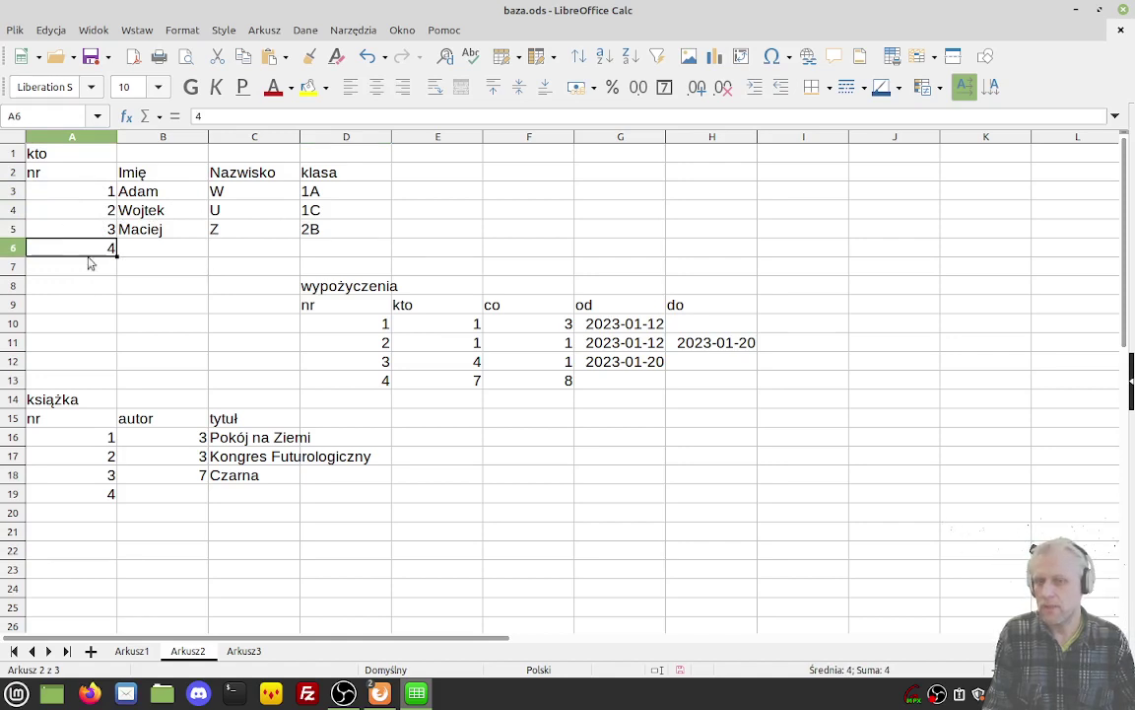
Step: Examine the książka table's record numbers and author references, and compare them with the autorzy table in C28:E33
click(80, 422)
click(112, 498)
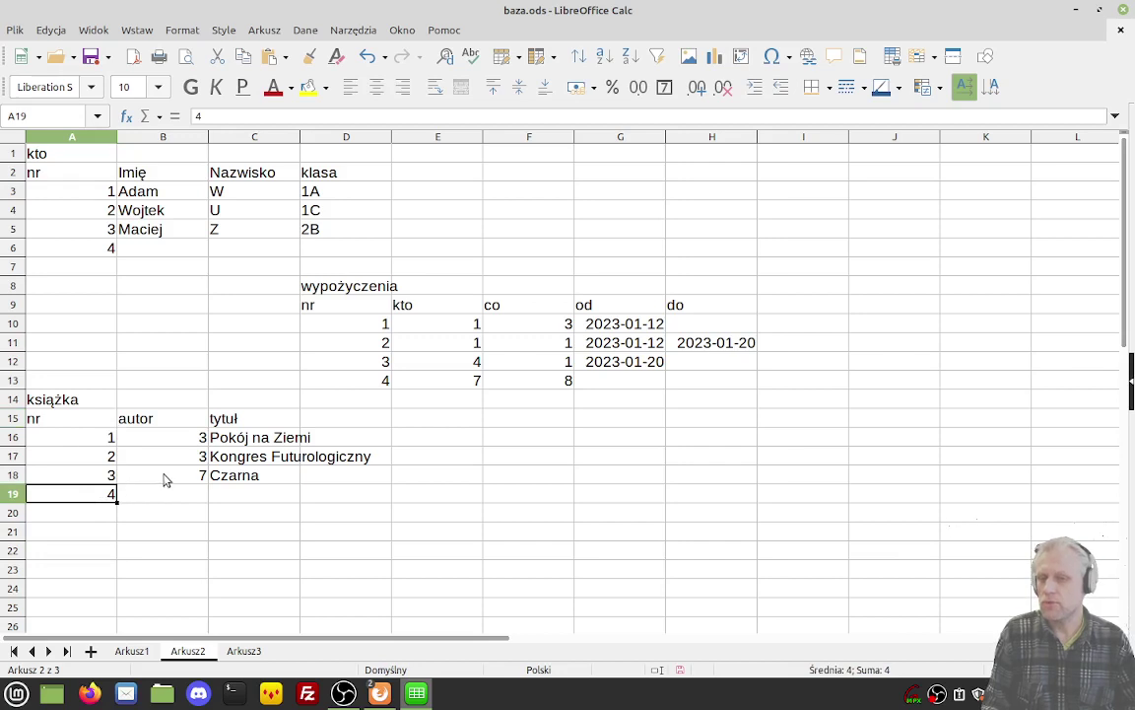
click(173, 442)
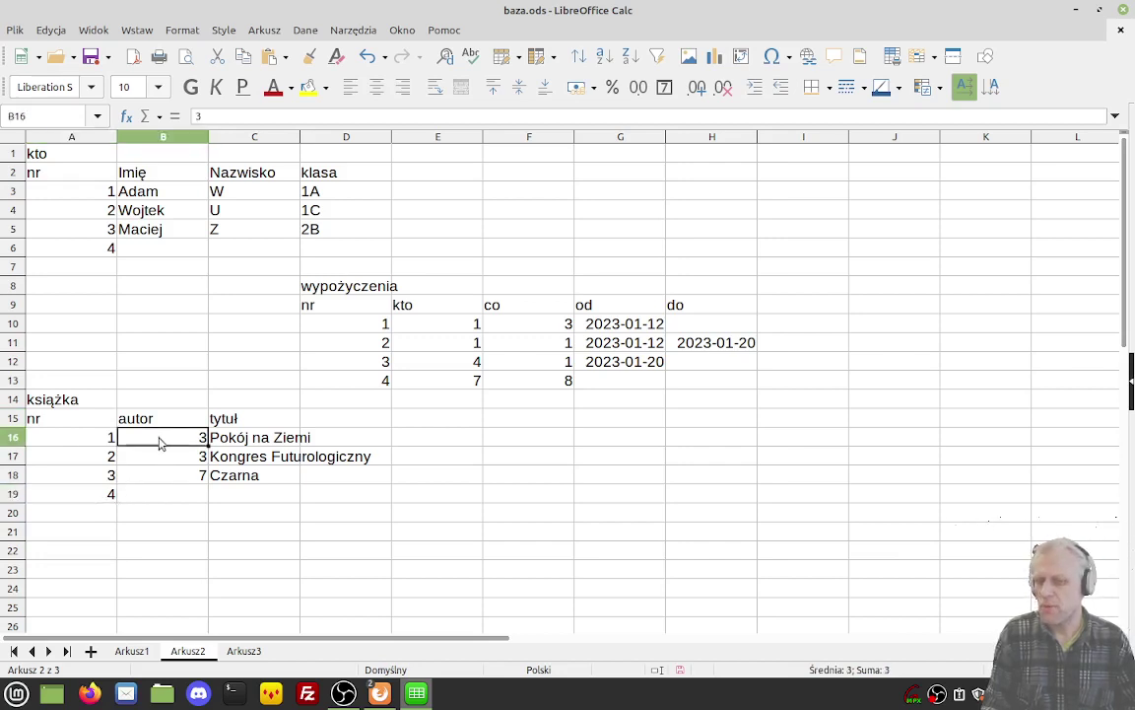
scroll(289, 424, down, 3)
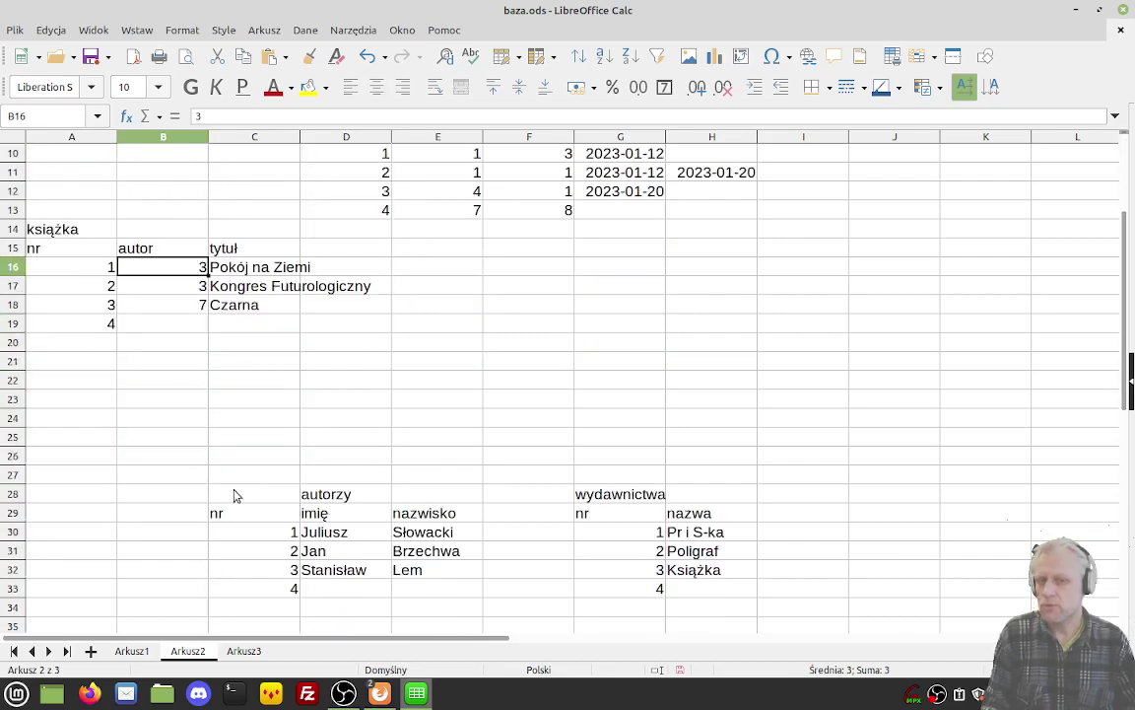
drag(234, 496, 427, 590)
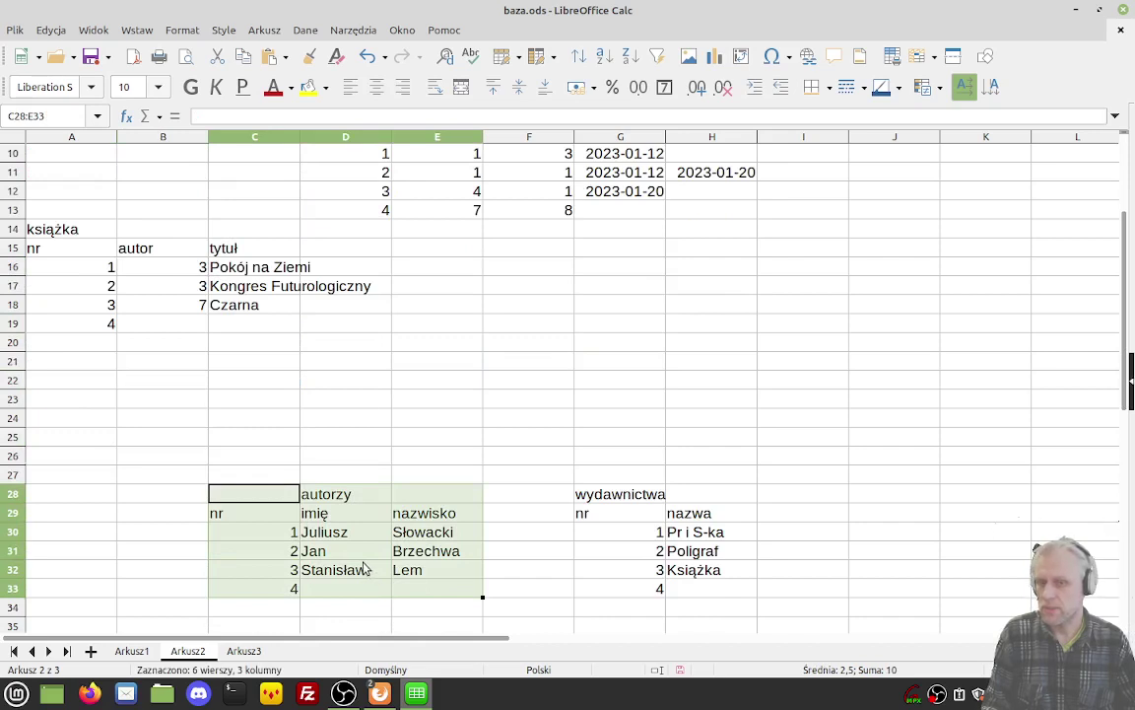
Step: Add the column heading wydwanictwo in D15 of the książka table
click(335, 253)
text(w)
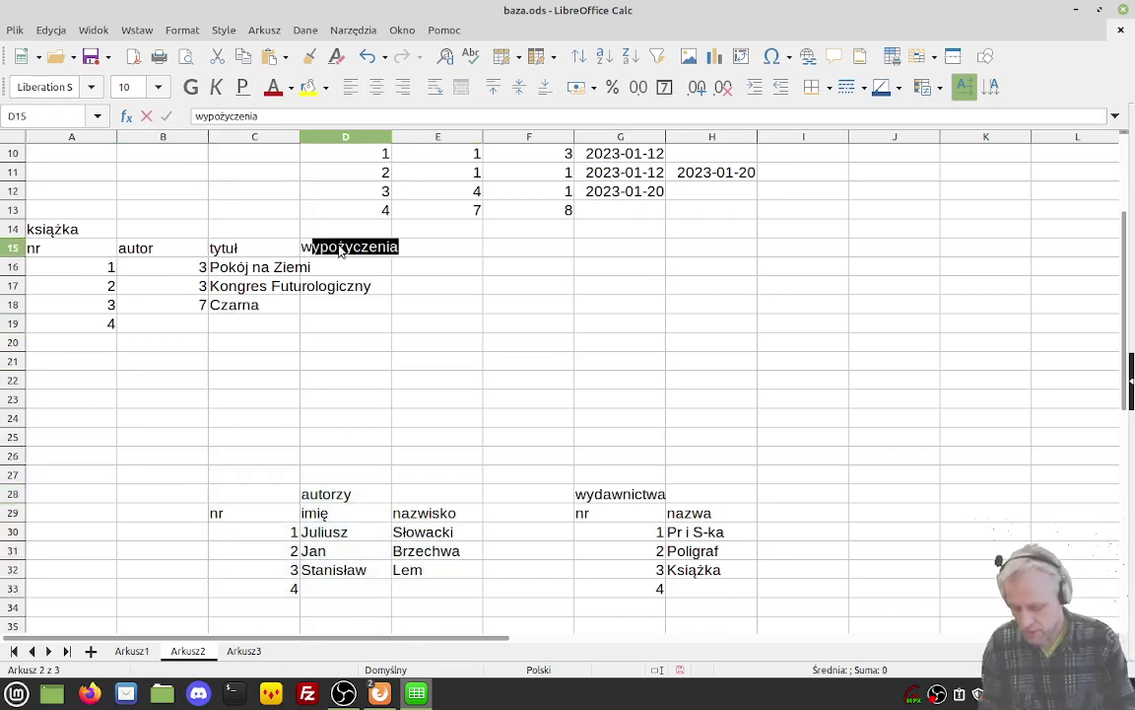
text(ydwanictwo)
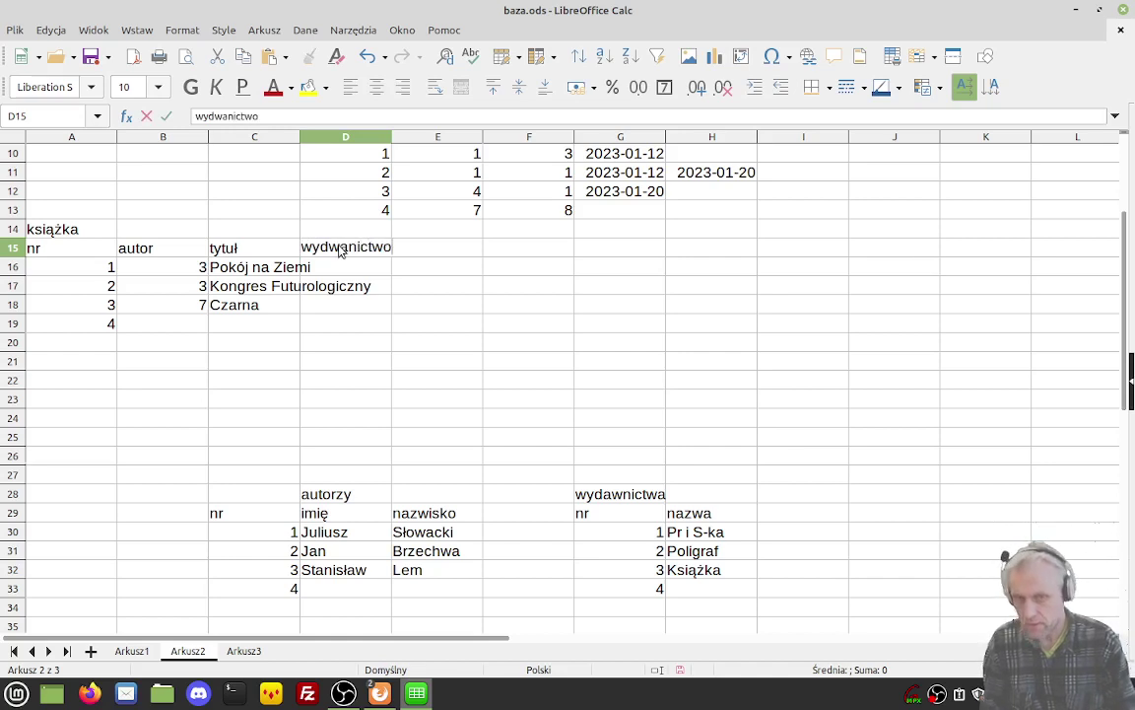
key(Return)
Step: Enter the publisher numbers 1, 4 and 3 in D16, D17 and D18 for the first three books
text(1A)
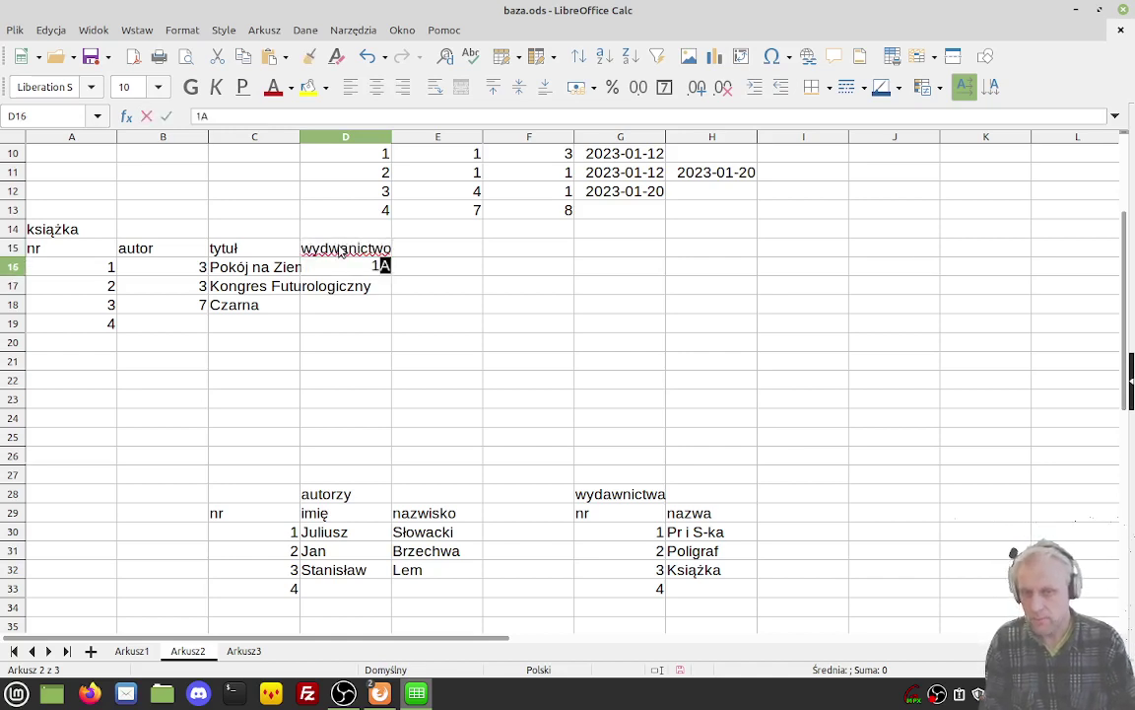
key(Return)
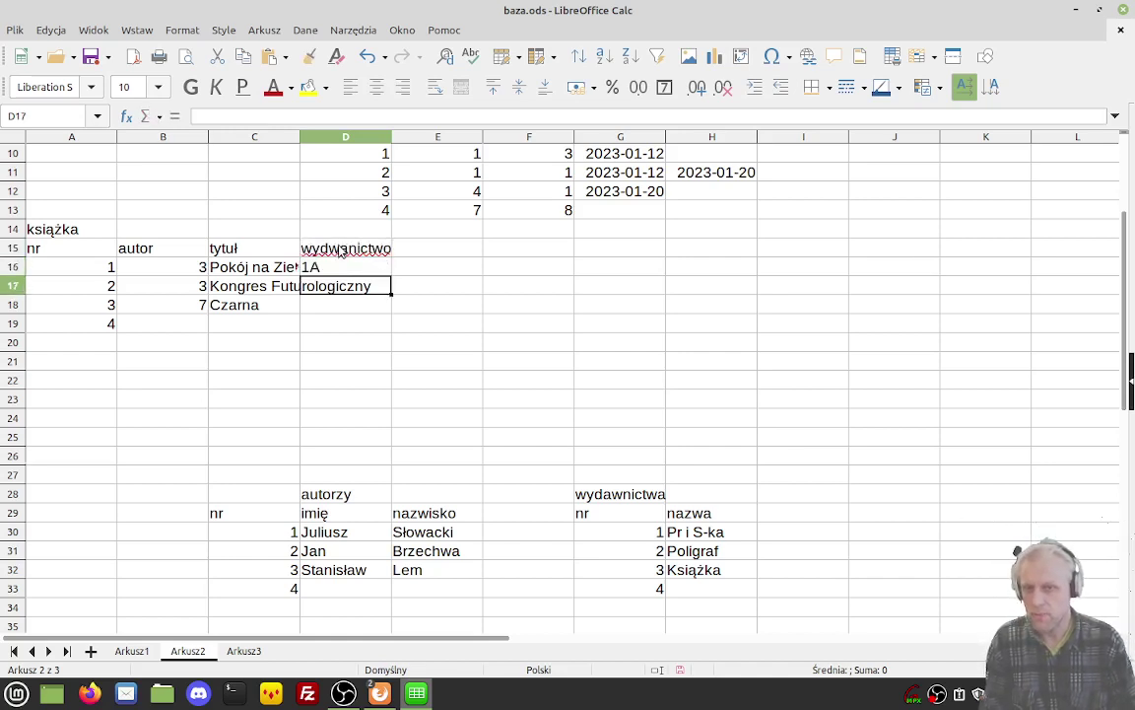
key(Up)
text(1)
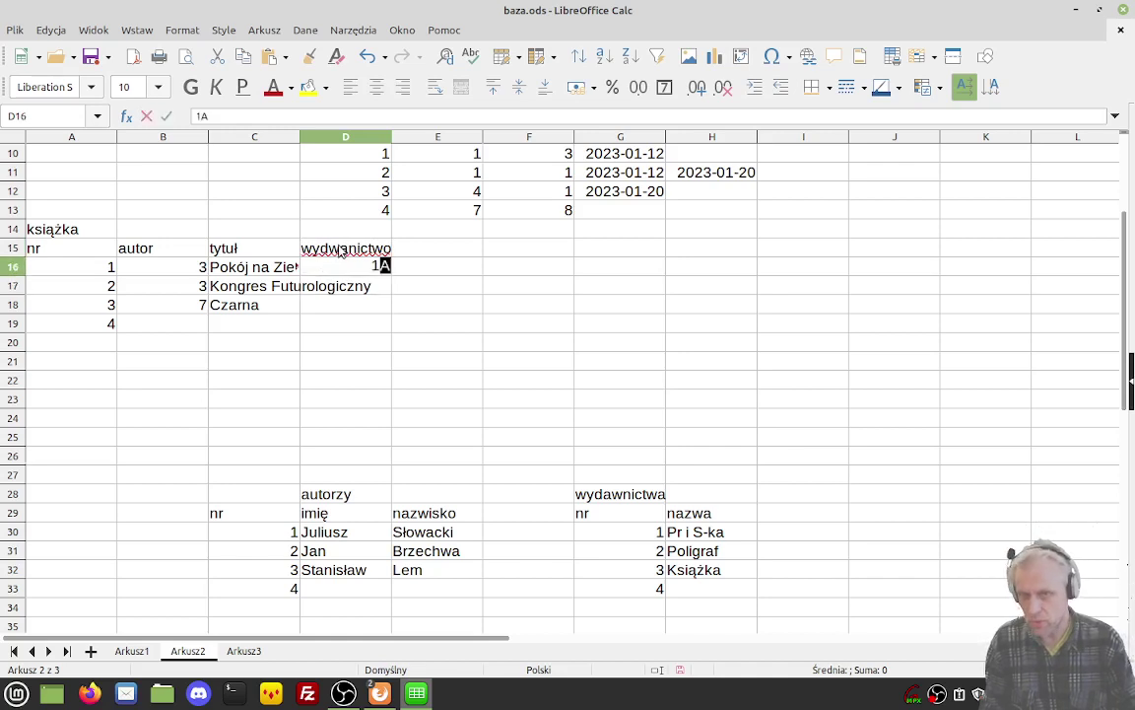
key(Return)
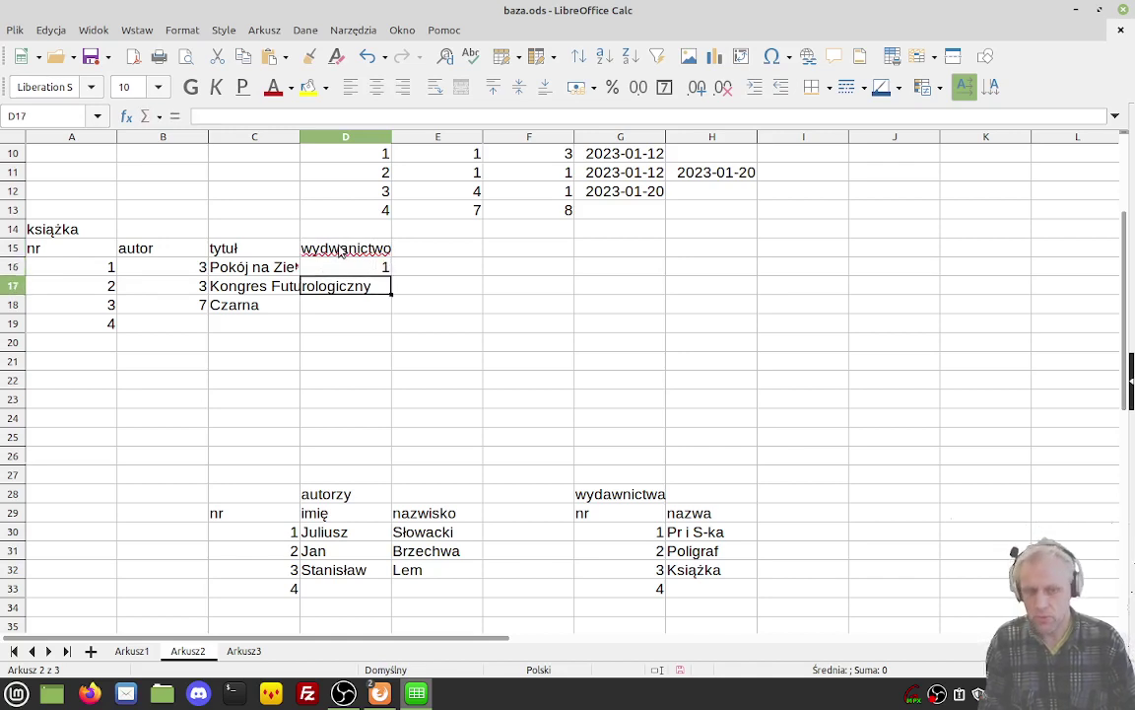
text(4)
key(Return)
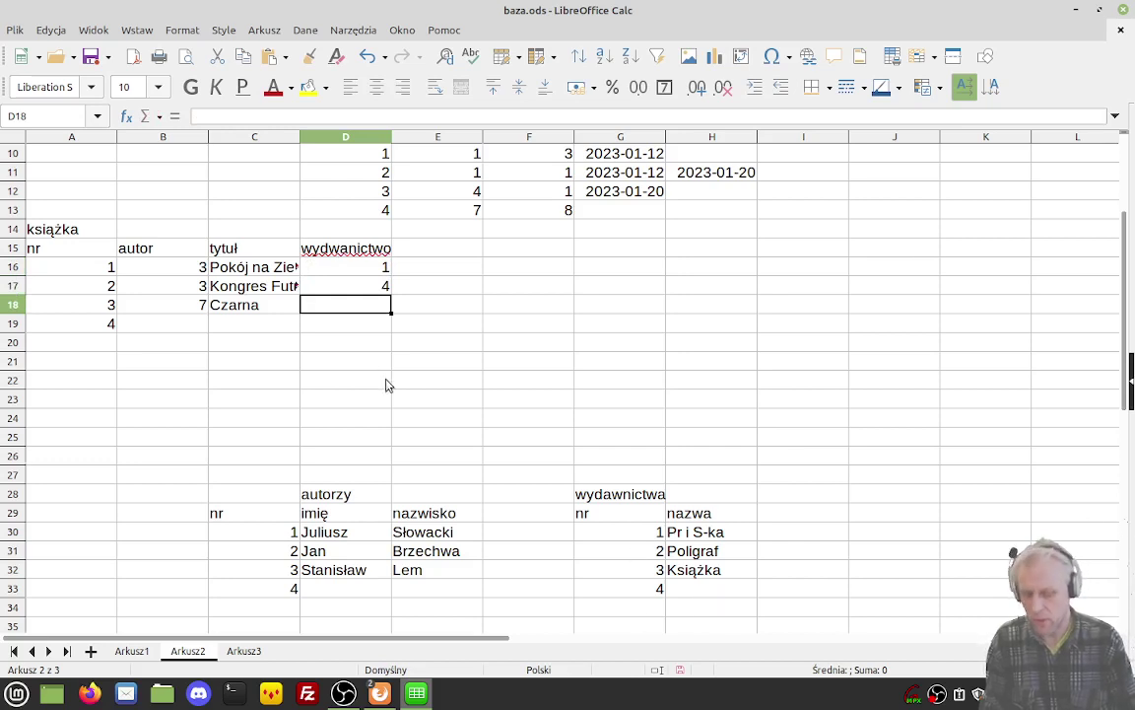
text(3)
key(Return)
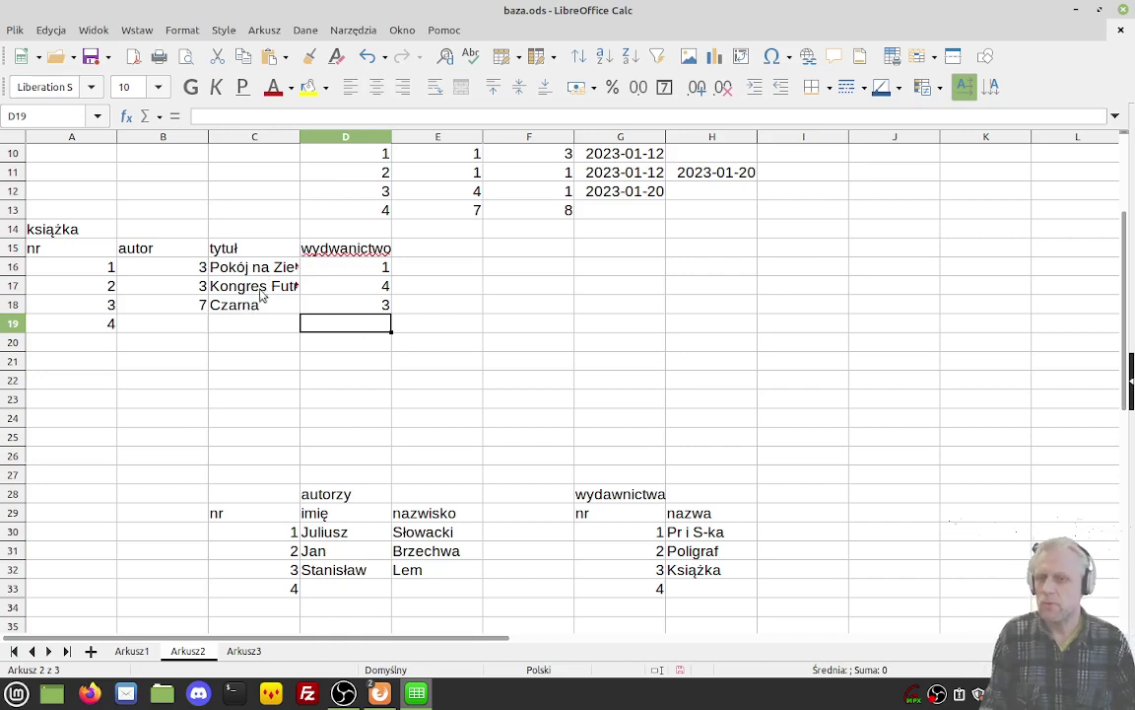
Step: Examine the książka table's nr column and the identifiers in A16 to A19
click(87, 253)
click(86, 233)
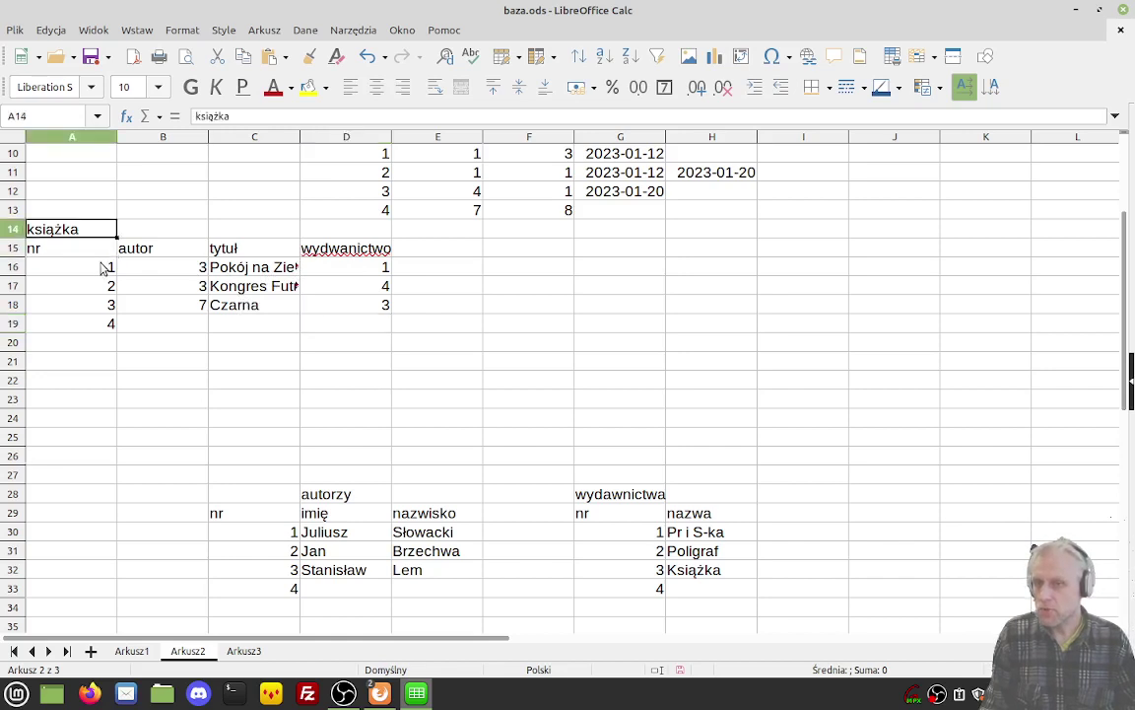
click(101, 267)
click(101, 285)
click(104, 301)
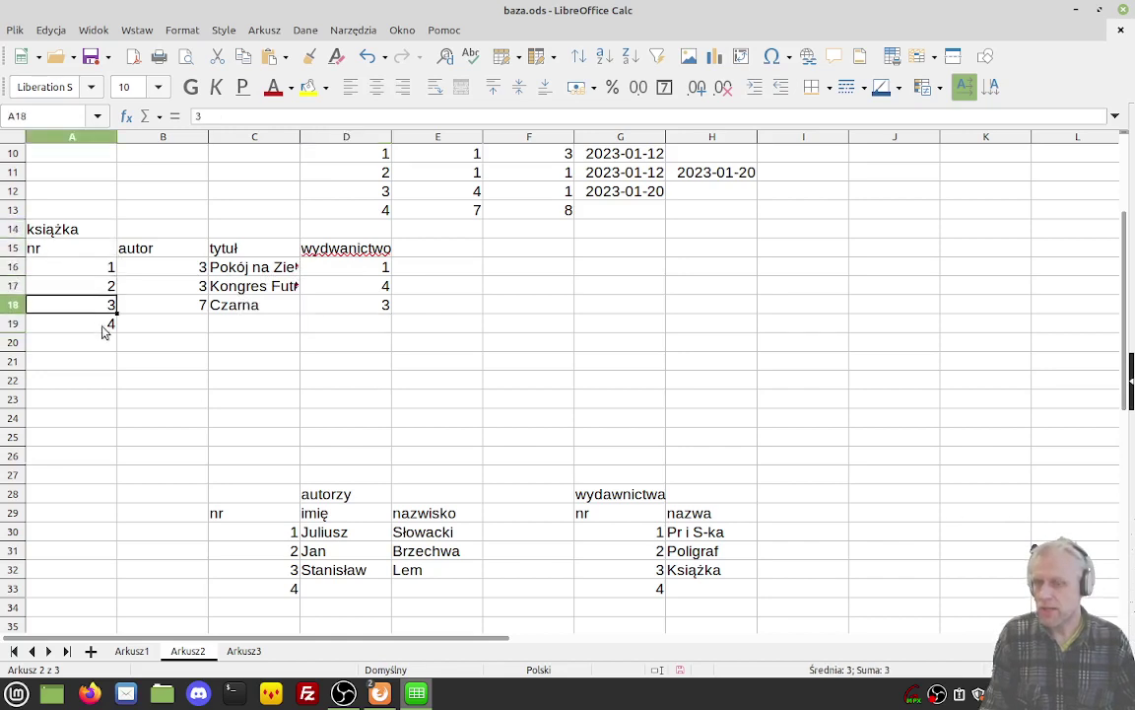
click(105, 326)
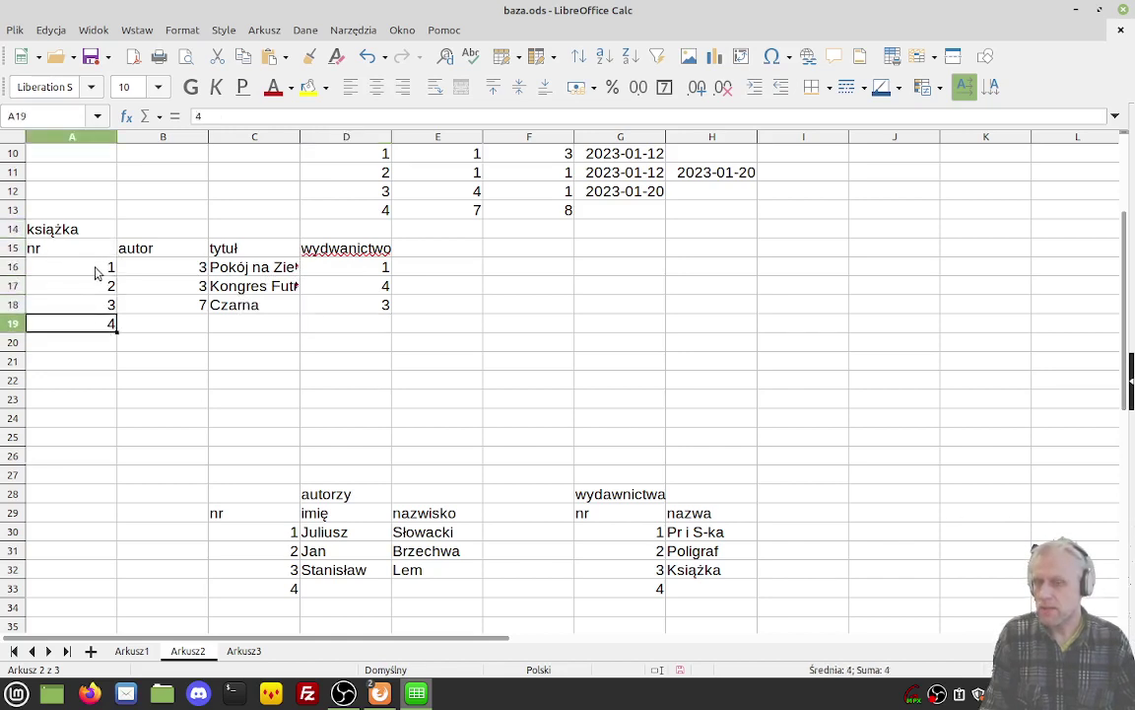
Step: Fill in book record 4 by copying the title Pokój na Ziemi from C16 to C19 and entering author number 3 in B19
click(217, 264)
key(ctrl+c)
click(249, 324)
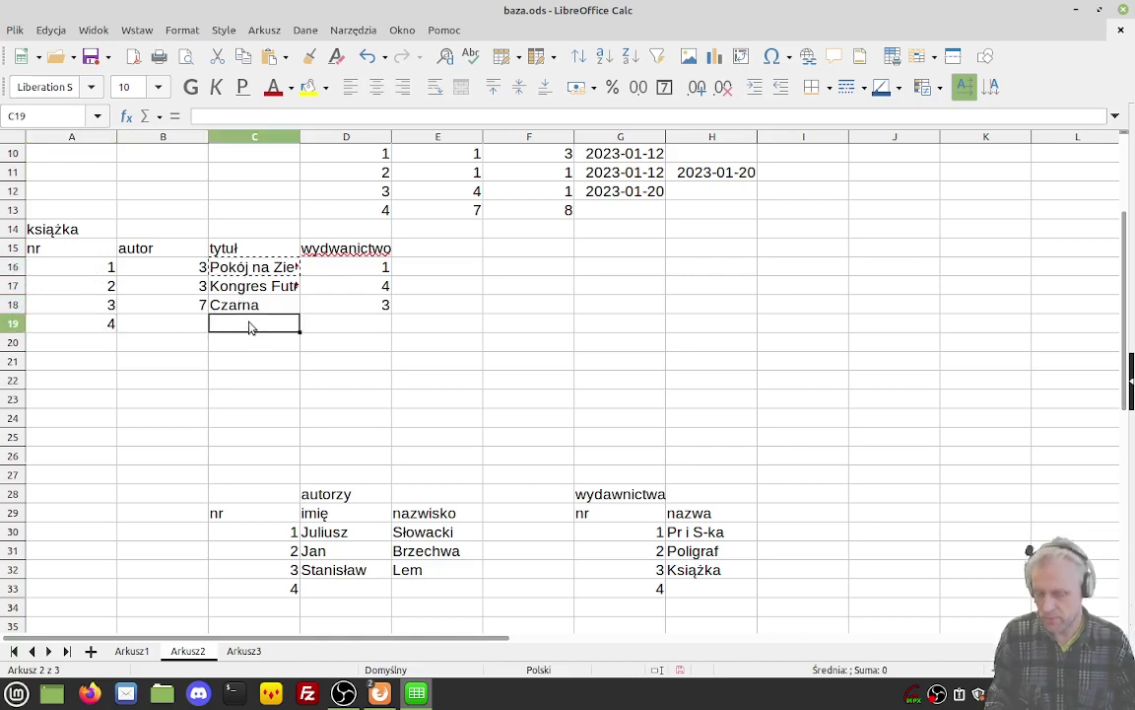
key(ctrl+v)
click(150, 328)
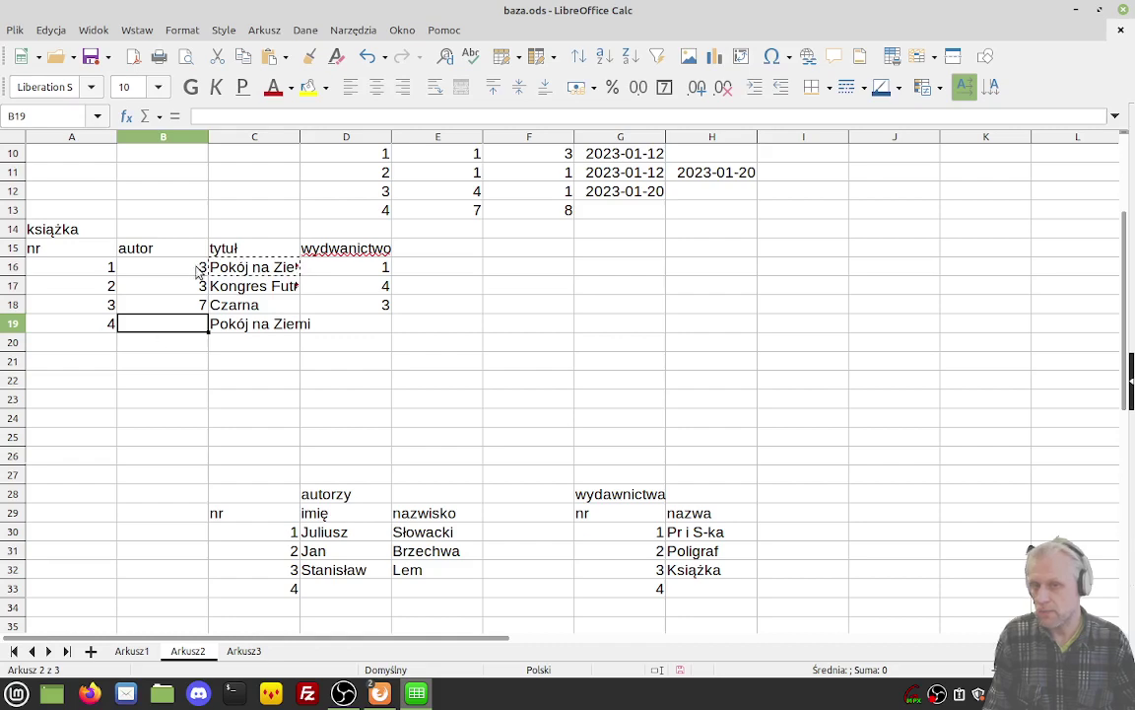
text(3)
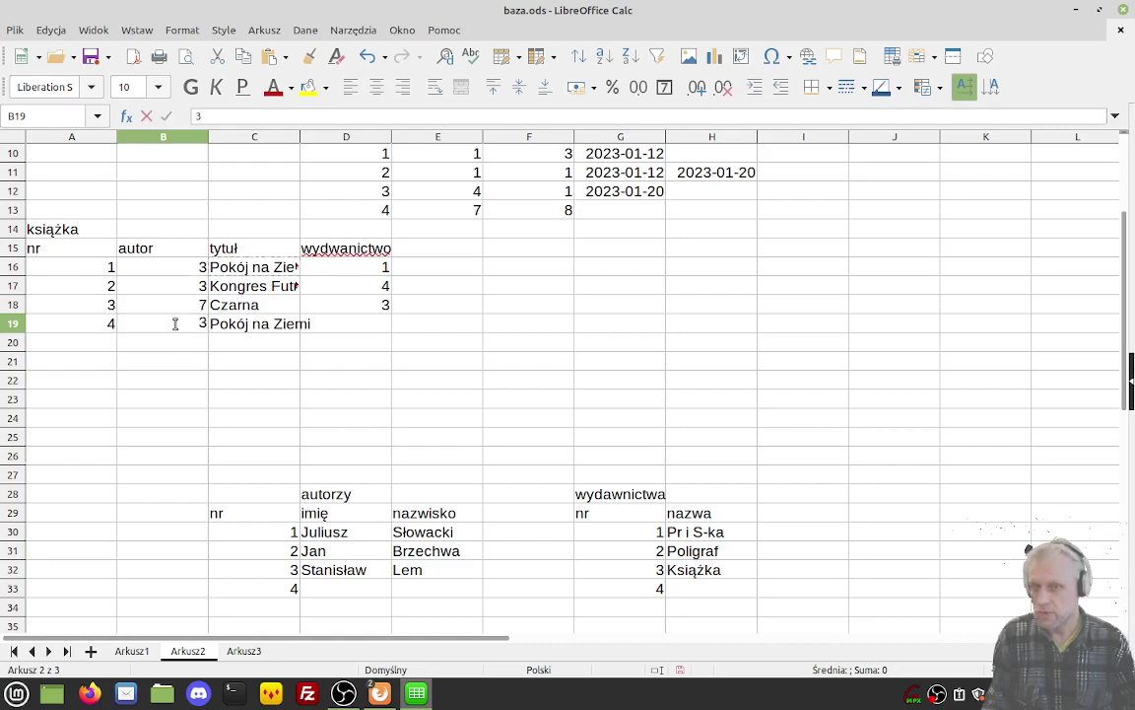
key(Return)
Step: Compare the single-table register on Arkusz1 with the wypożyczenia table on Arkusz2, checking its nr identifiers and kto column
scroll(311, 296, up, 3)
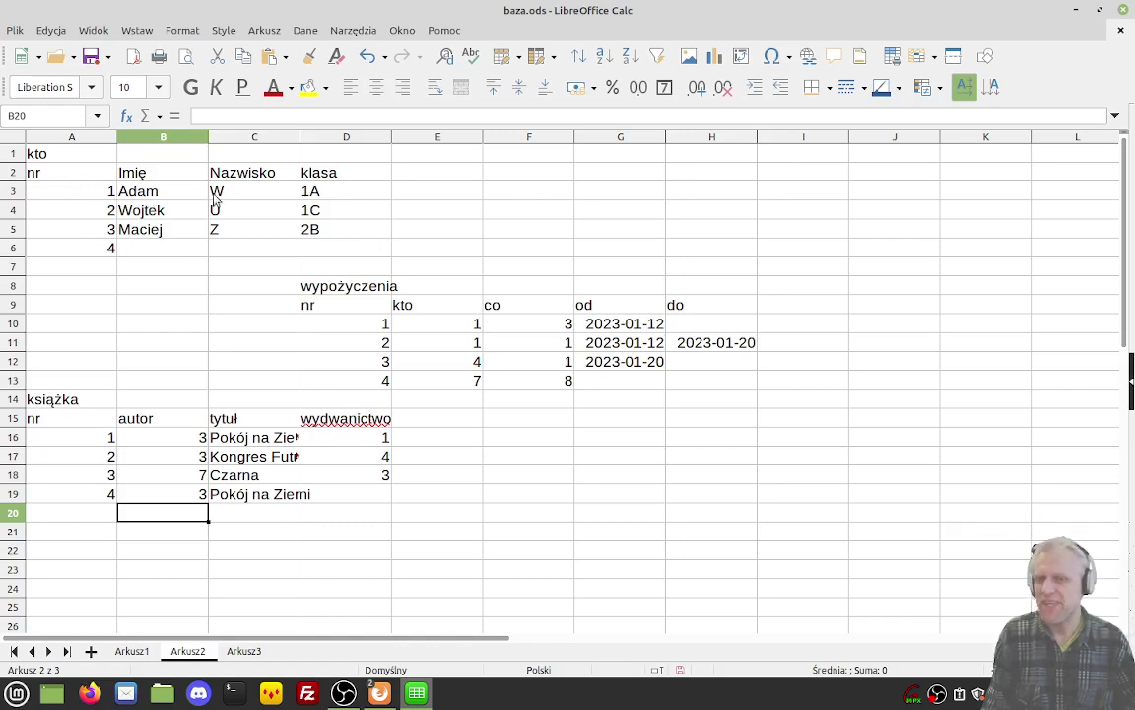
click(133, 650)
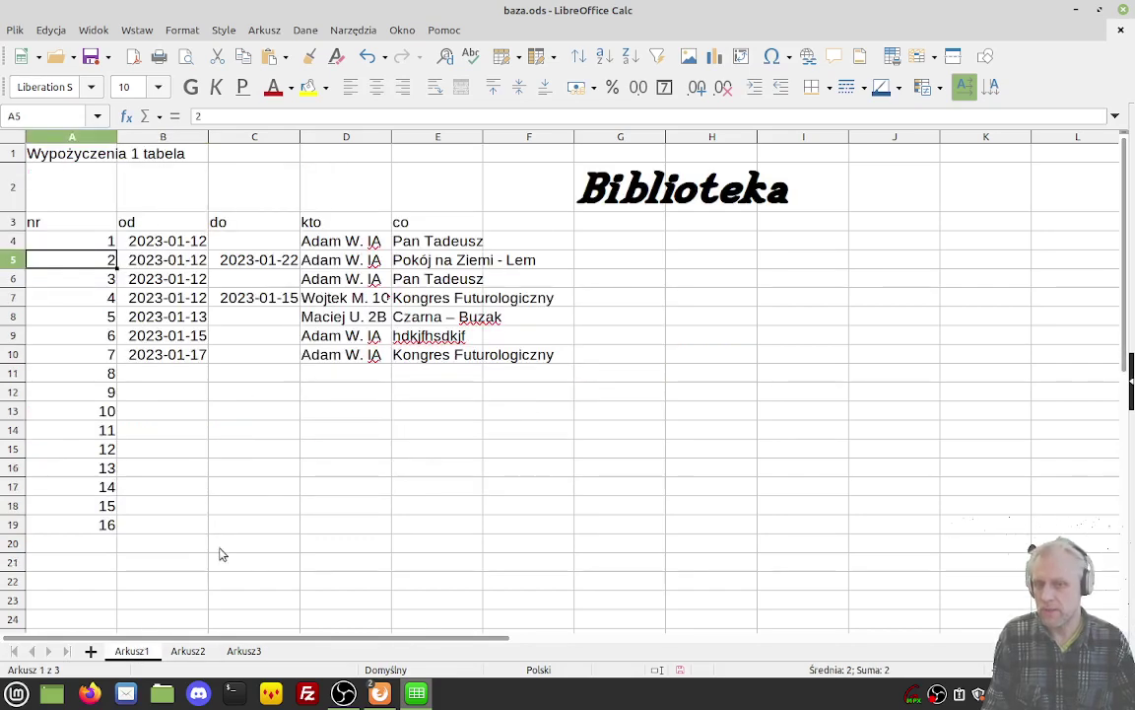
click(187, 651)
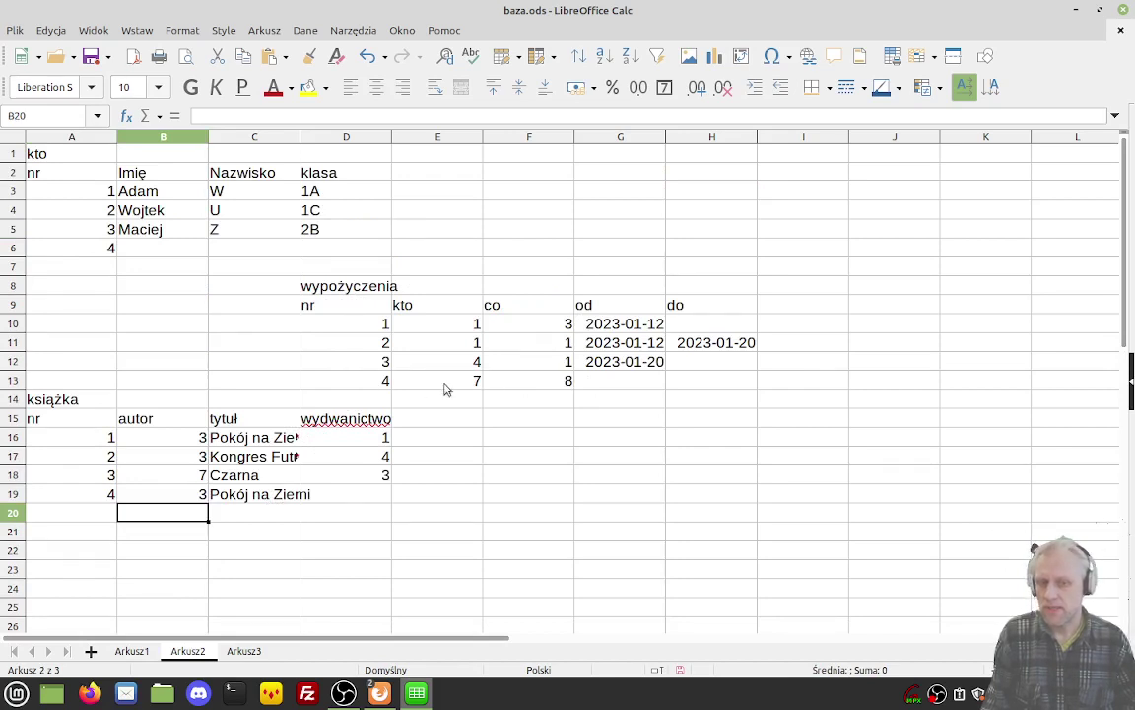
click(332, 329)
click(354, 342)
click(360, 367)
click(361, 382)
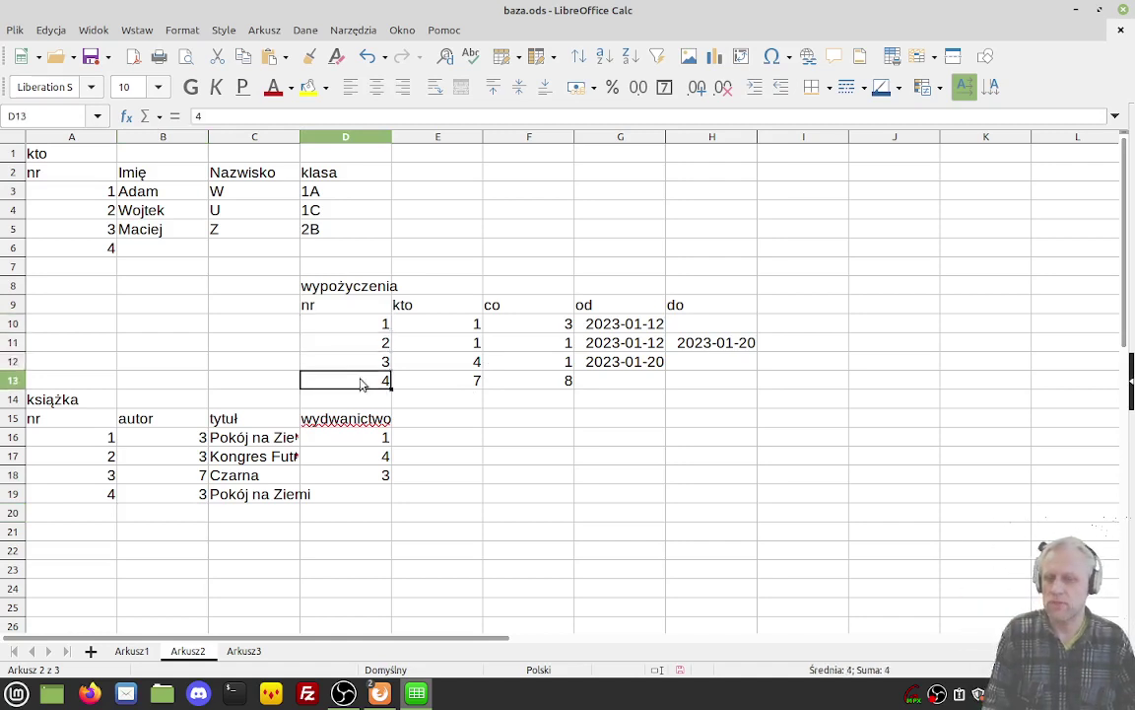
click(439, 309)
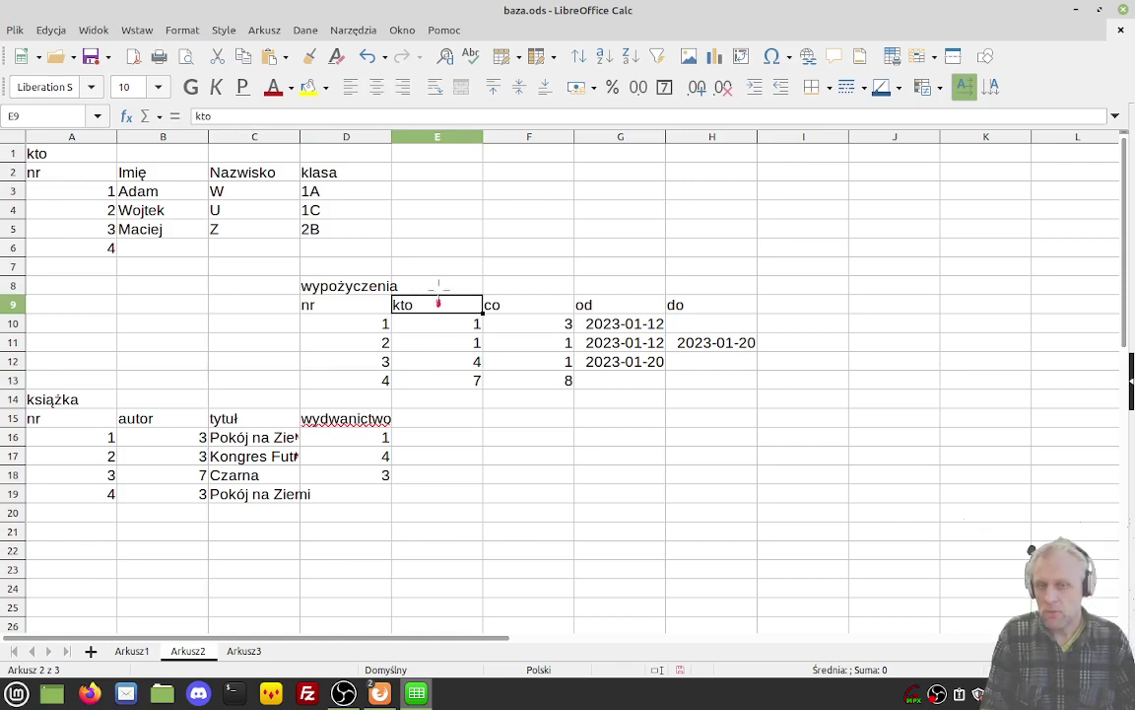
Step: Draw annotation arrows from kto in wypożyczenia to the kto table and from co to książka, labelling each relation 1:n
mouse_move(439, 303)
mouse_down()
mouse_move(352, 183)
mouse_move(264, 131)
mouse_move(159, 118)
mouse_move(117, 149)
mouse_move(67, 160)
mouse_move(60, 184)
mouse_move(54, 172)
mouse_move(65, 212)
mouse_move(75, 194)
mouse_up()
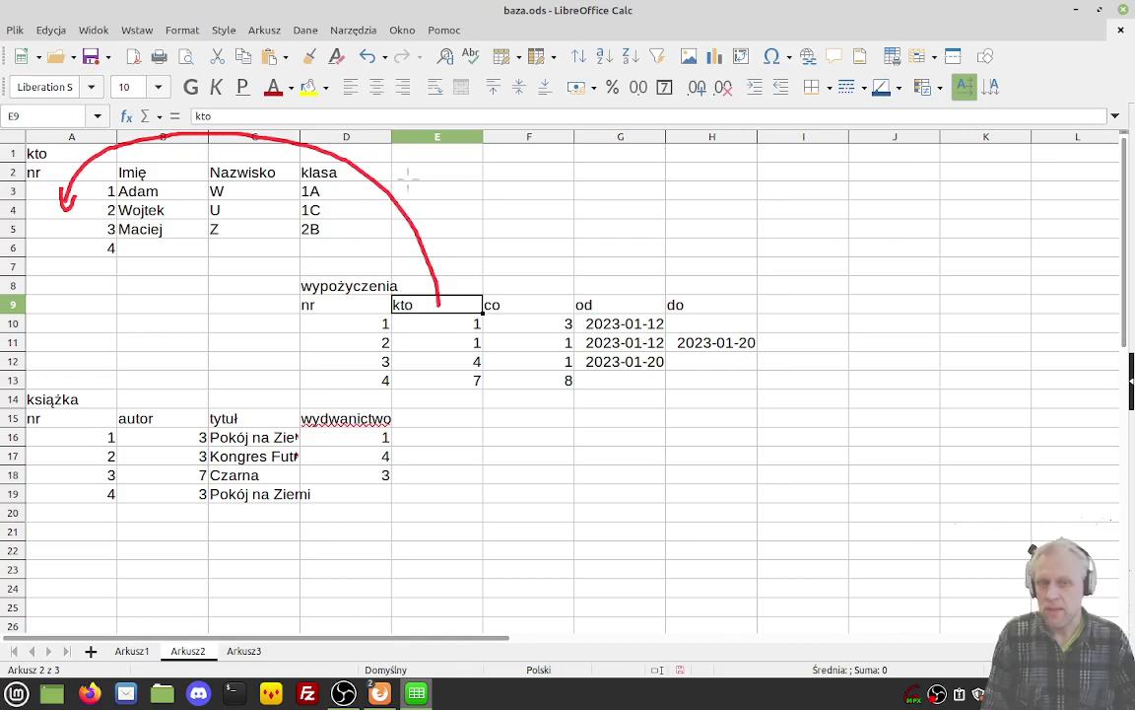
mouse_move(401, 177)
mouse_down()
mouse_move(406, 169)
mouse_move(443, 207)
mouse_up()
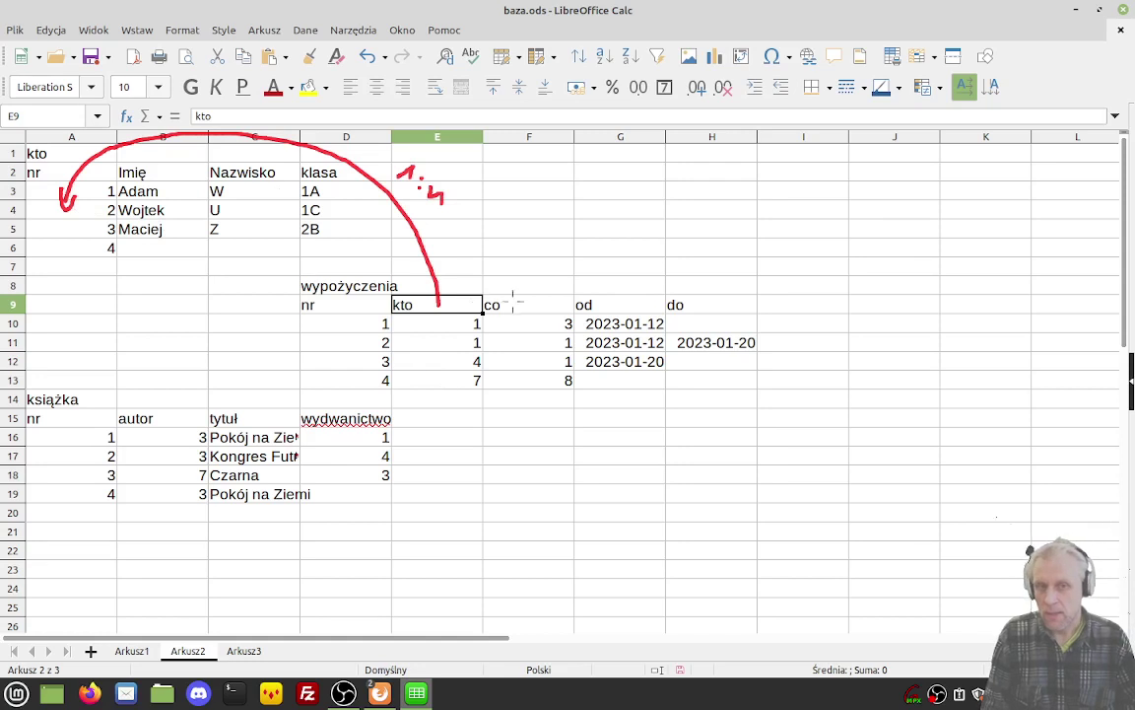
mouse_move(522, 288)
mouse_down()
mouse_move(439, 263)
mouse_move(330, 262)
mouse_move(153, 325)
mouse_move(75, 386)
mouse_move(98, 376)
mouse_up()
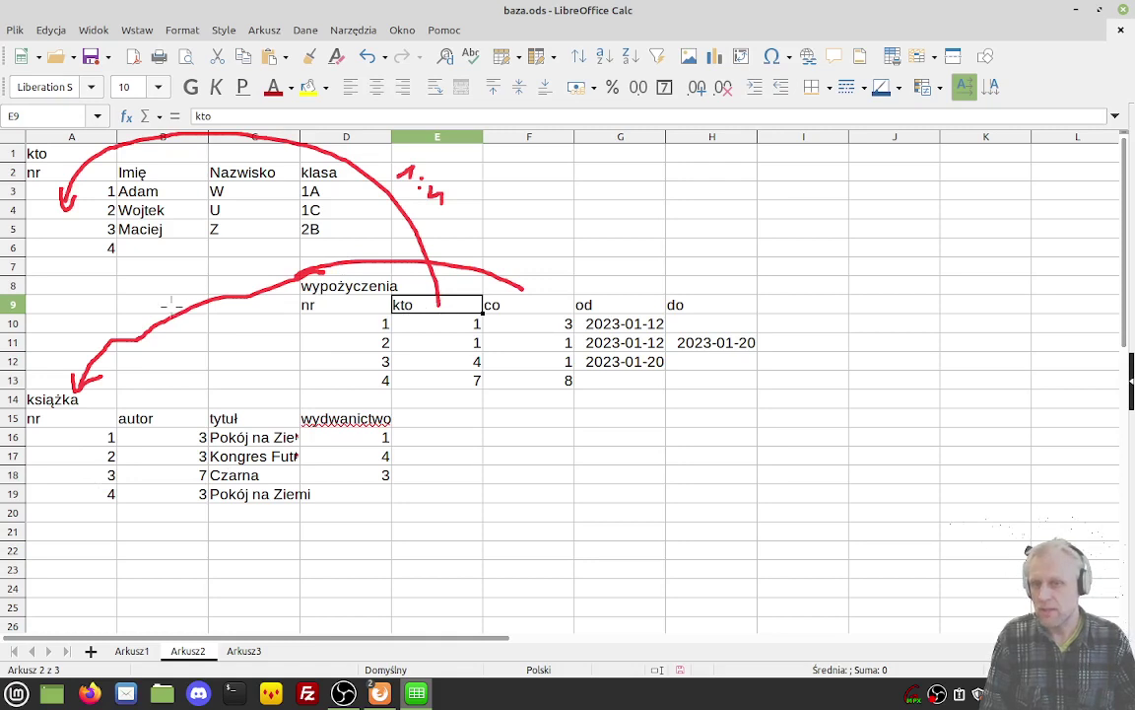
mouse_move(170, 304)
mouse_down()
mouse_move(174, 291)
mouse_move(212, 292)
mouse_up()
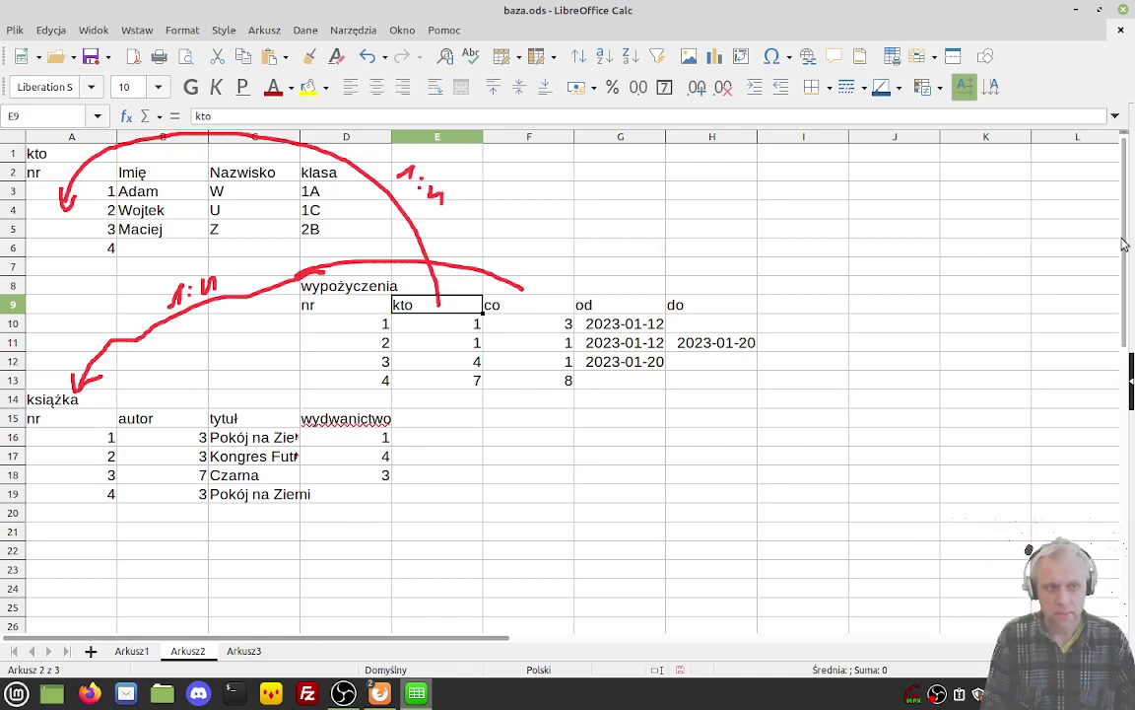
Step: Draw annotation arrows from the książka table's autor column to autorzy and its publisher column to wydawnictwa, labelling each relation 1:n
drag(1129, 245, 1016, 248)
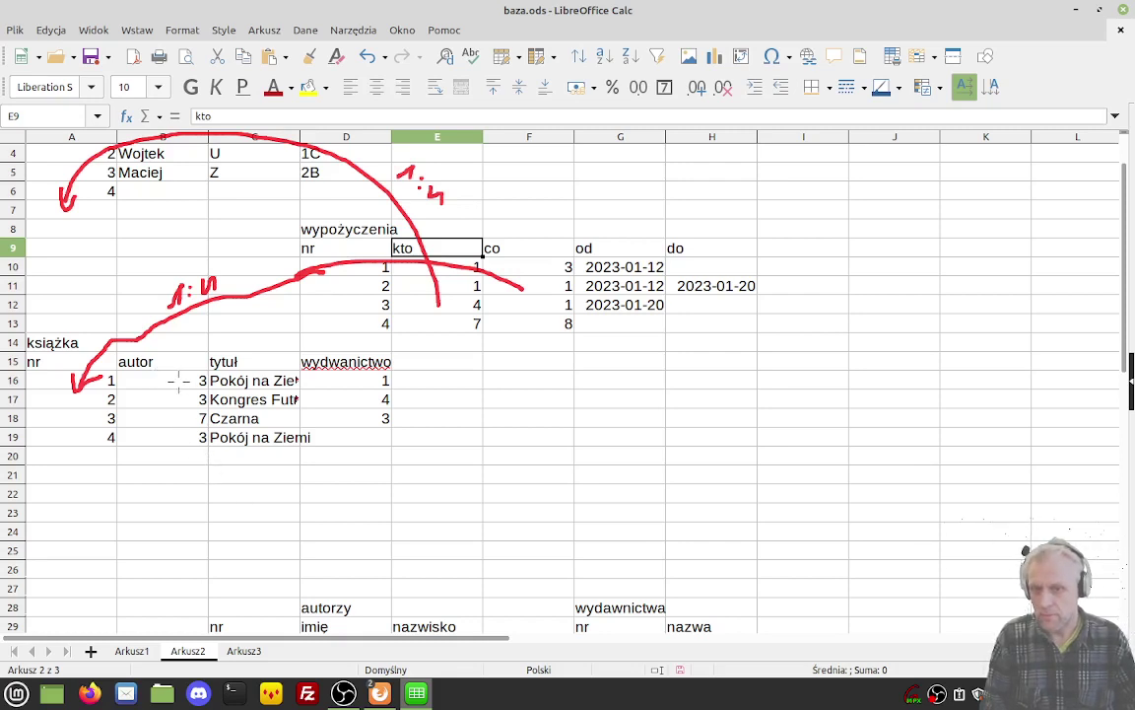
mouse_move(165, 439)
mouse_down()
mouse_move(202, 515)
mouse_move(299, 539)
mouse_move(266, 600)
mouse_move(283, 594)
mouse_up()
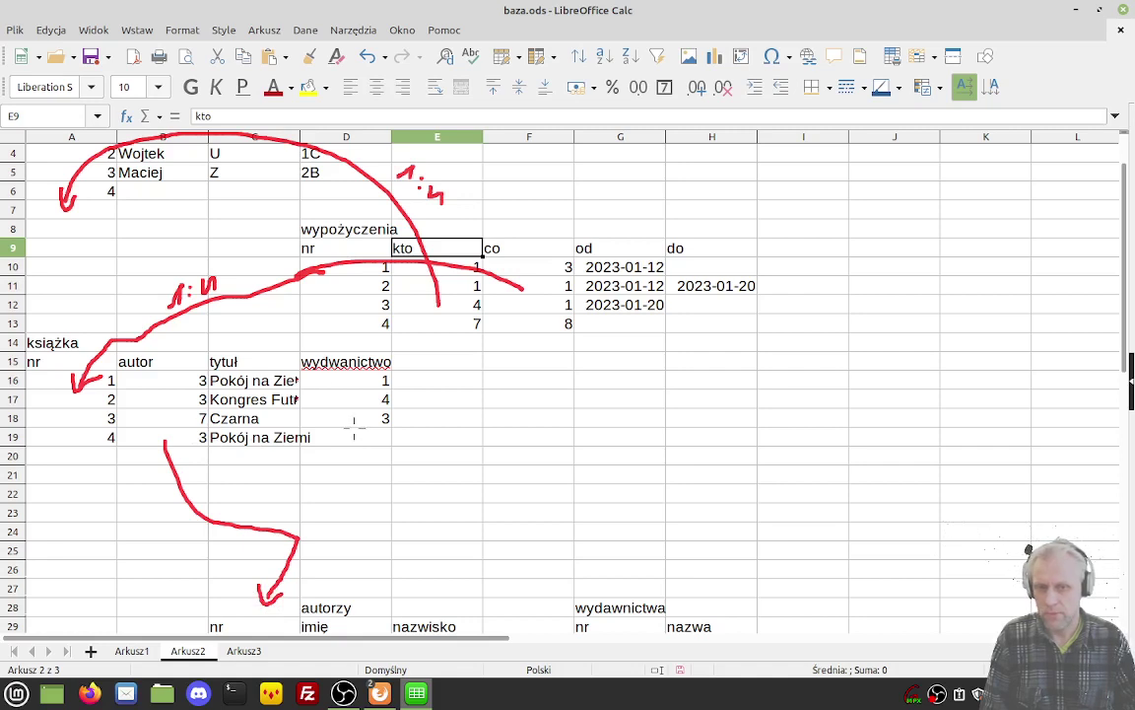
mouse_move(354, 427)
mouse_down()
mouse_move(443, 525)
mouse_move(595, 550)
mouse_move(619, 570)
mouse_move(621, 633)
mouse_move(636, 625)
mouse_up()
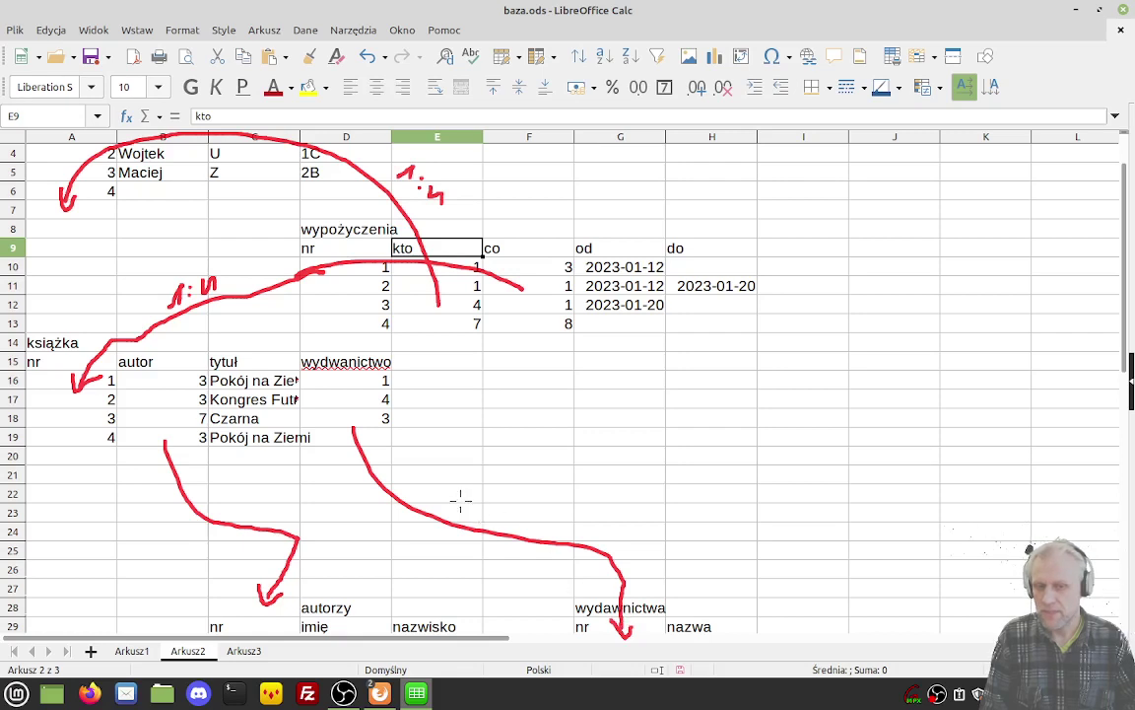
mouse_move(460, 500)
mouse_down()
mouse_move(478, 477)
mouse_move(515, 513)
mouse_up()
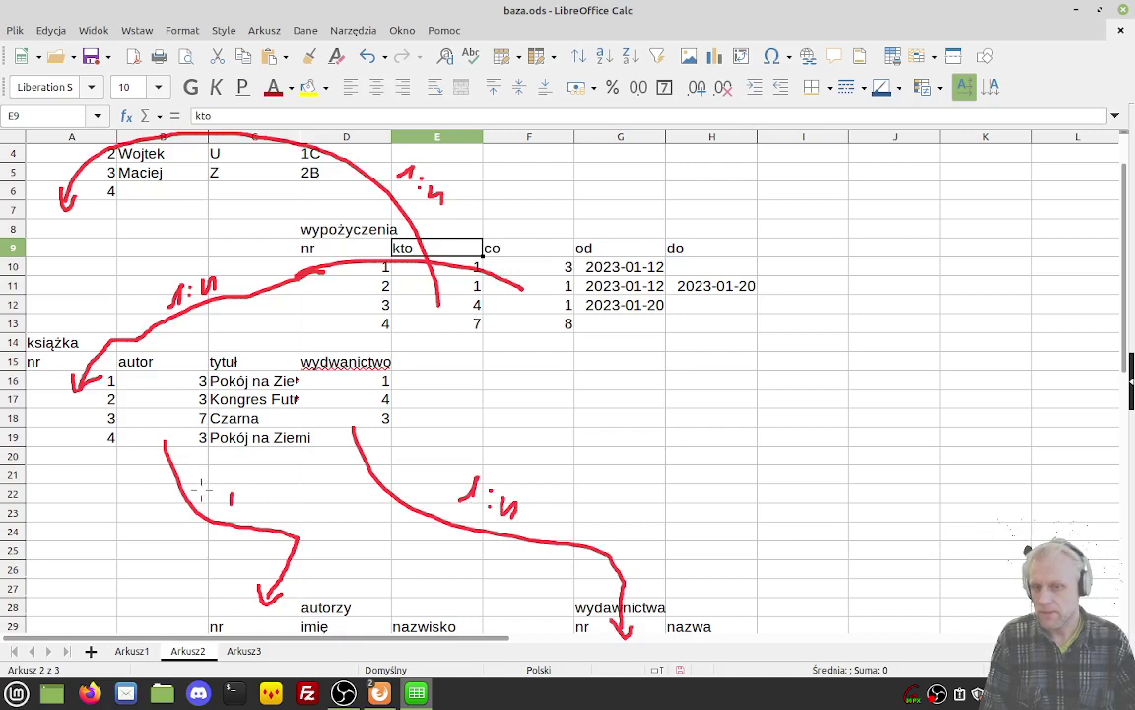
drag(204, 488, 215, 469)
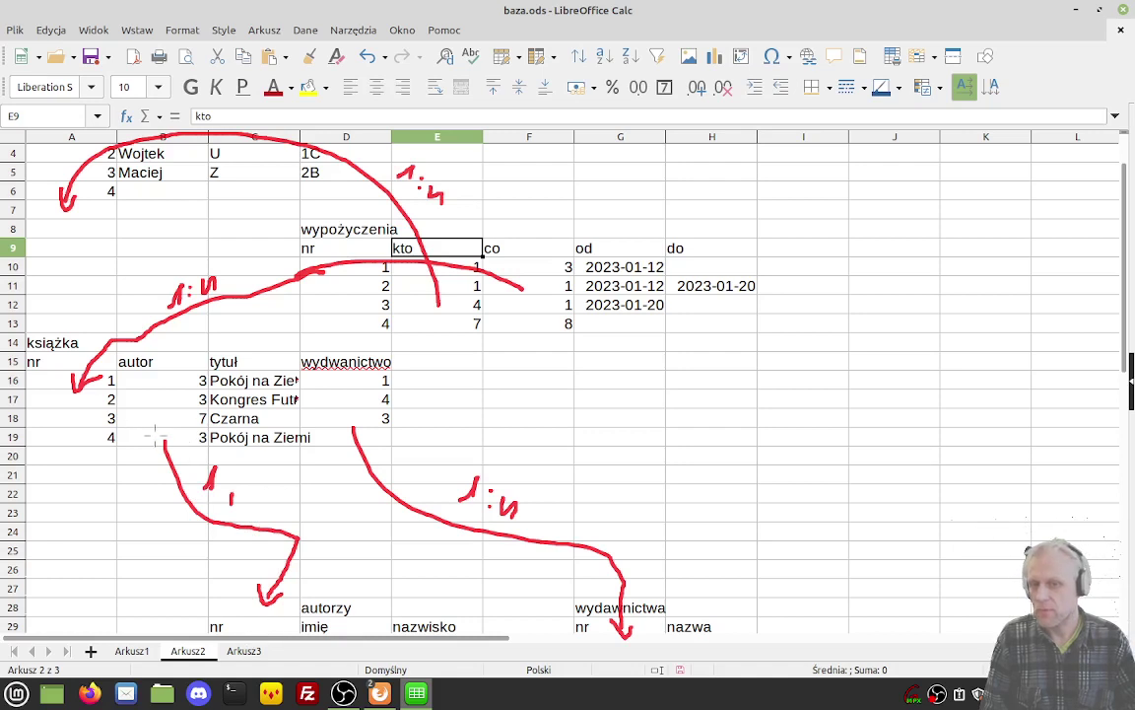
mouse_move(231, 503)
mouse_down()
mouse_move(237, 488)
mouse_move(245, 505)
mouse_up()
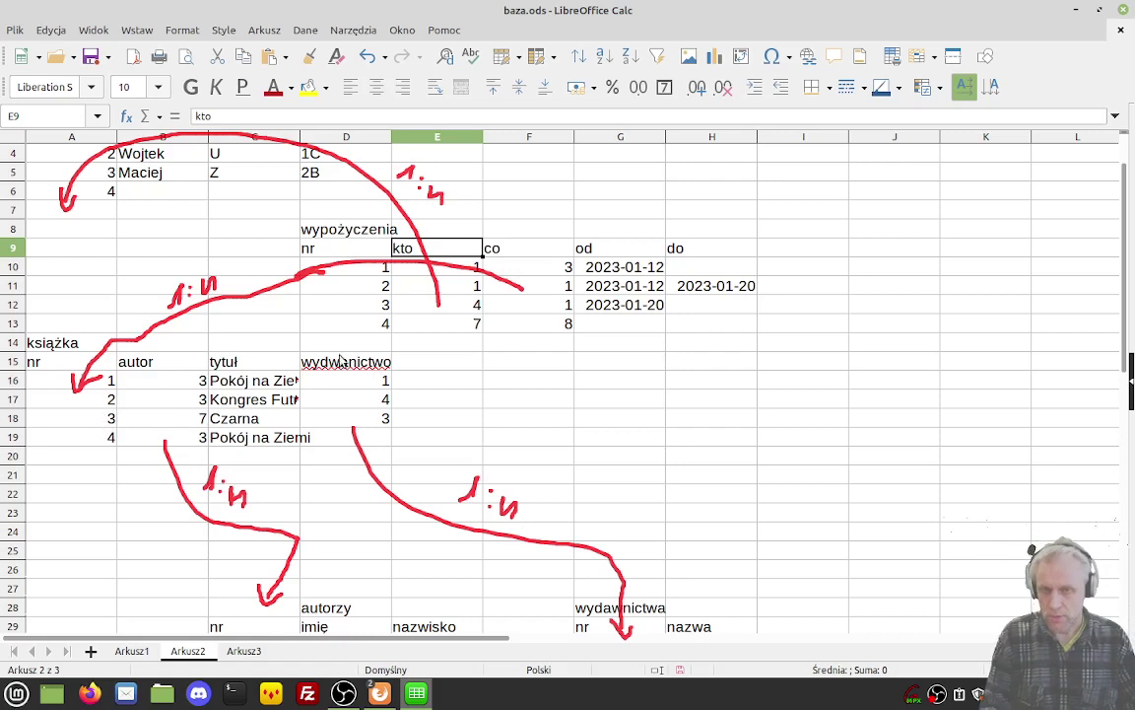
Step: Correct the spelling of the książka table's publisher heading in D15 to wydawnictwo
double_click(344, 362)
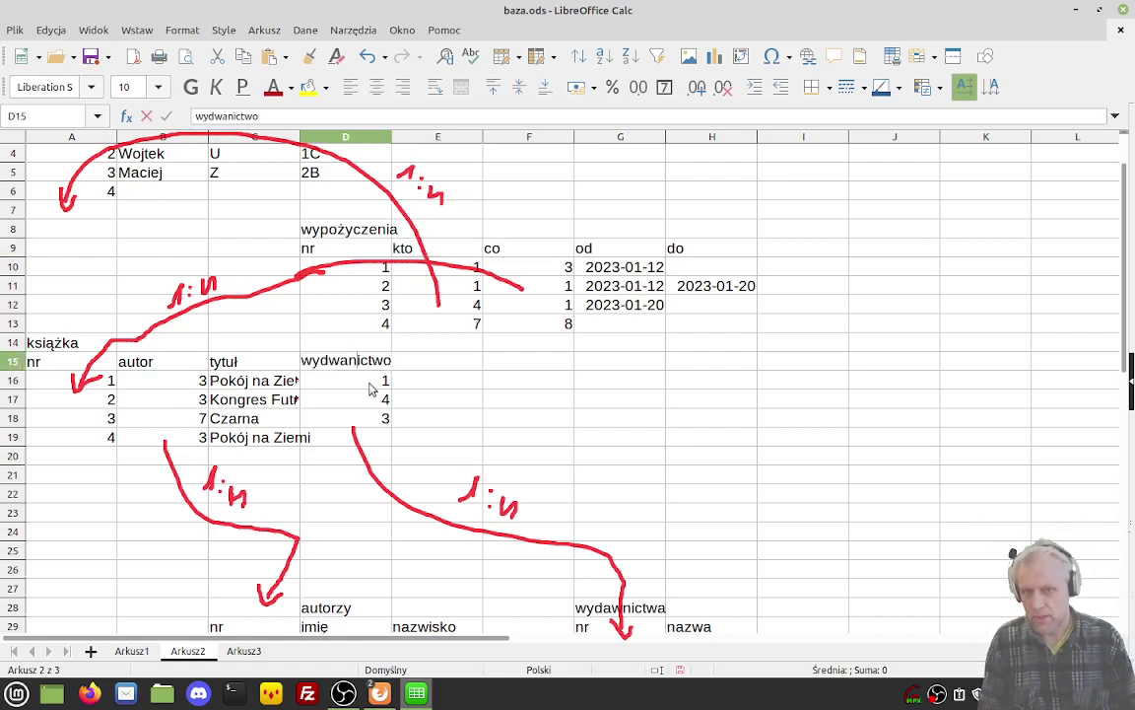
key(Left)
text(a)
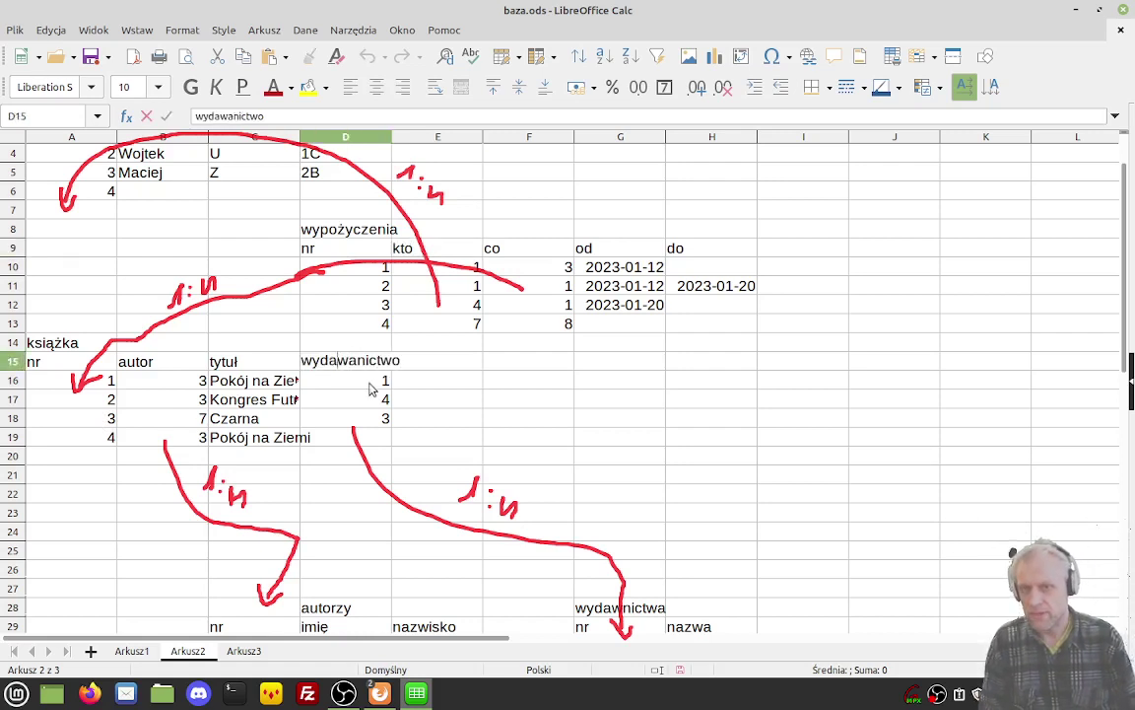
key(Return)
click(354, 368)
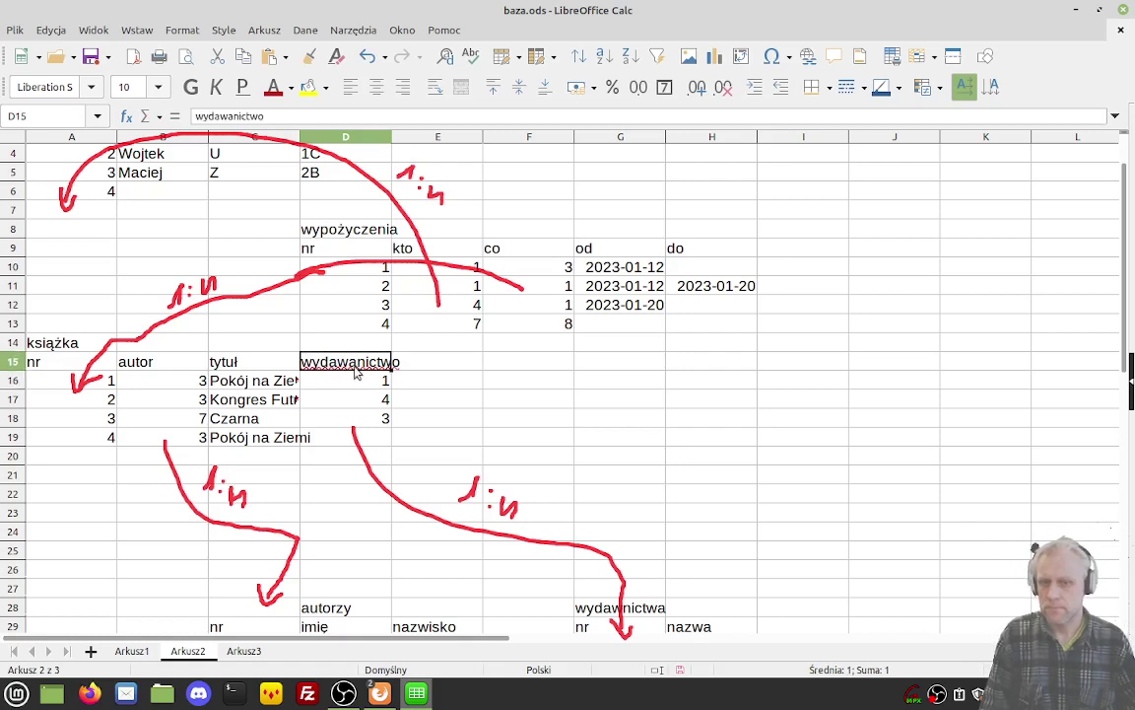
double_click(359, 365)
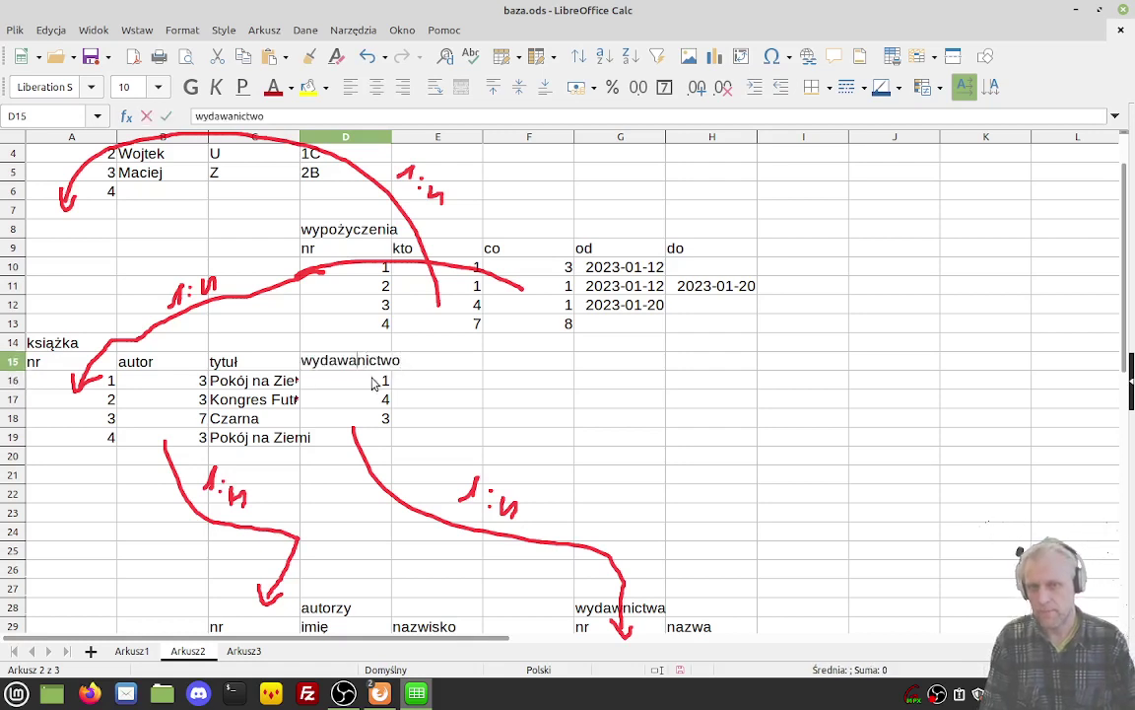
key(BackSpace)
key(Return)
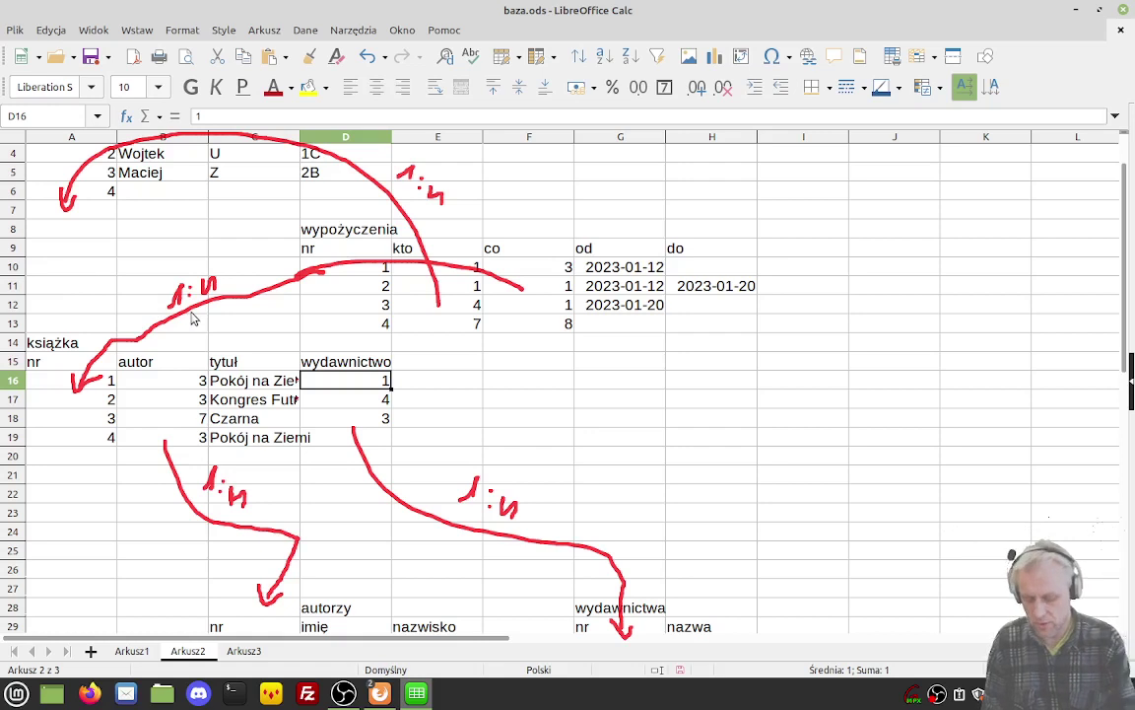
Step: Clear the annotations and mark an n:n relation with arrows between the kto and książka tables
key(shift+F9)
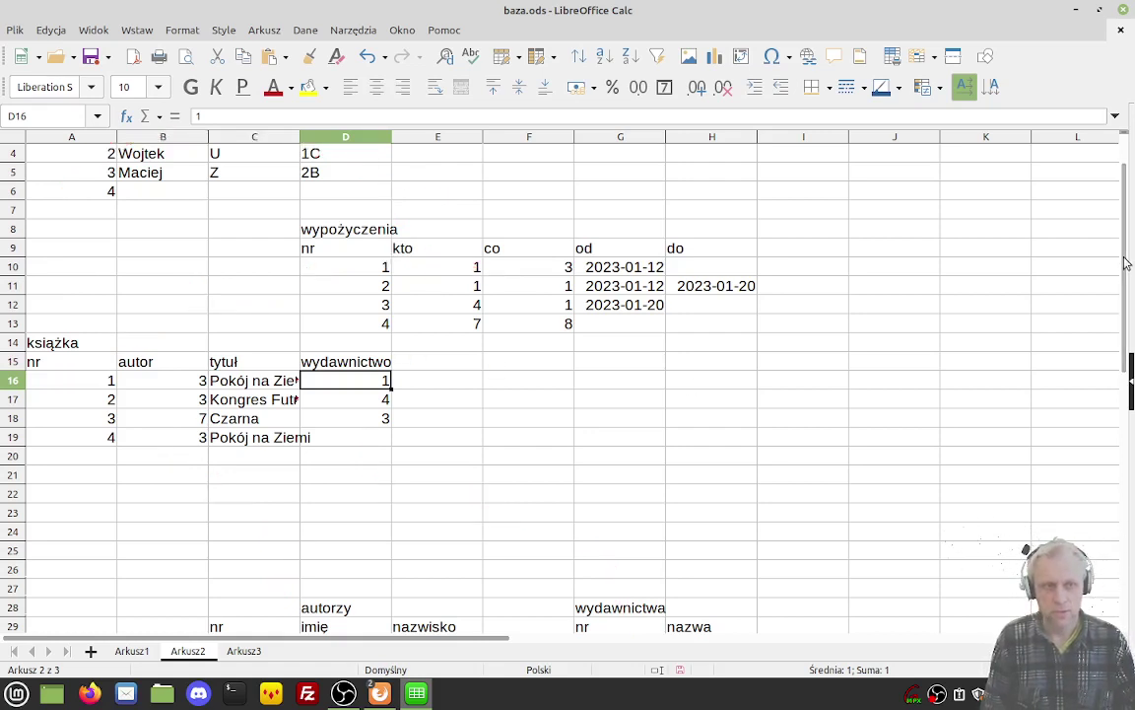
scroll(1121, 225, up, 1)
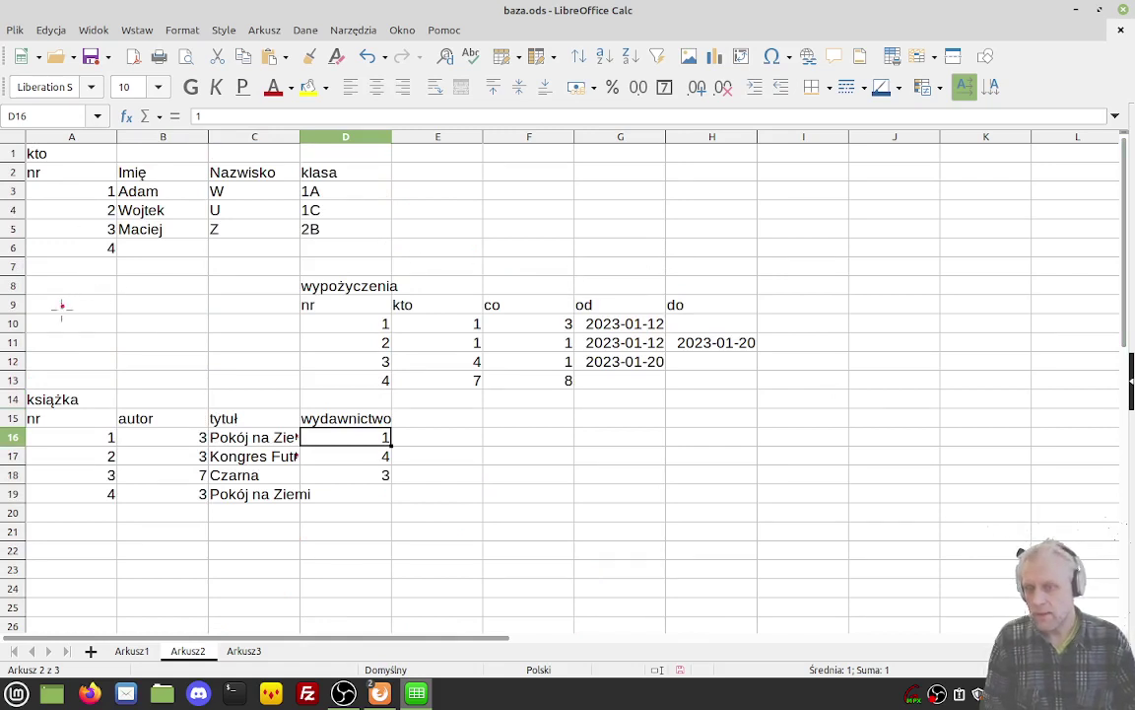
mouse_move(59, 327)
mouse_down()
mouse_move(117, 309)
mouse_move(125, 330)
mouse_up()
mouse_move(89, 293)
mouse_down()
mouse_move(87, 262)
mouse_move(97, 282)
mouse_up()
mouse_move(94, 340)
mouse_down()
mouse_move(96, 378)
mouse_move(109, 363)
mouse_up()
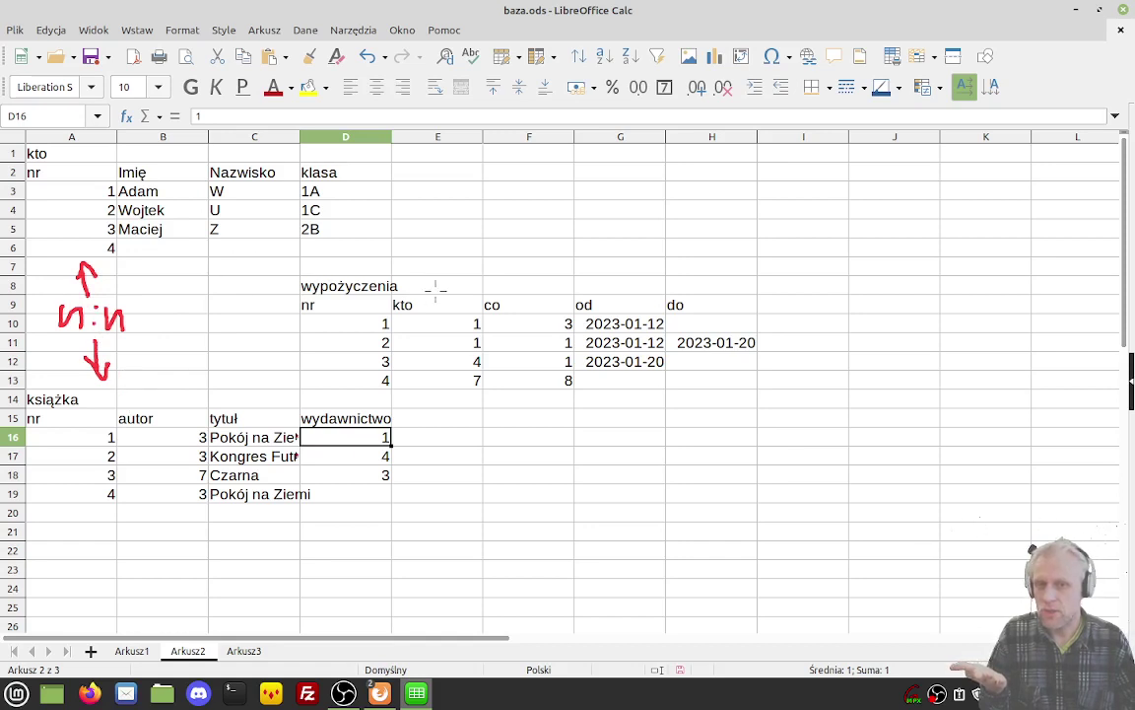
Step: Draw arrows linking wypożyczenia's kto and co columns to the numbers in the kto and książka tables, labelling both 1:n
mouse_move(435, 286)
mouse_down()
mouse_move(365, 221)
mouse_move(138, 136)
mouse_move(84, 211)
mouse_up()
mouse_move(510, 317)
mouse_down()
mouse_move(499, 390)
mouse_move(315, 412)
mouse_move(202, 396)
mouse_move(102, 419)
mouse_move(86, 456)
mouse_up()
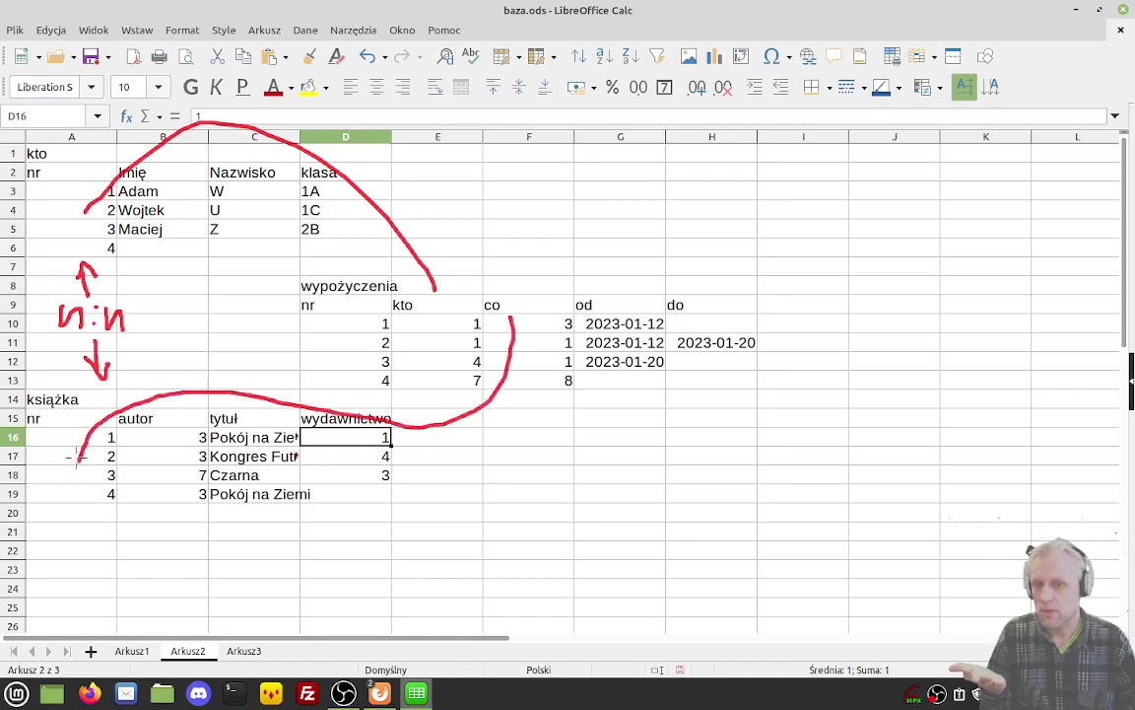
drag(81, 224, 110, 227)
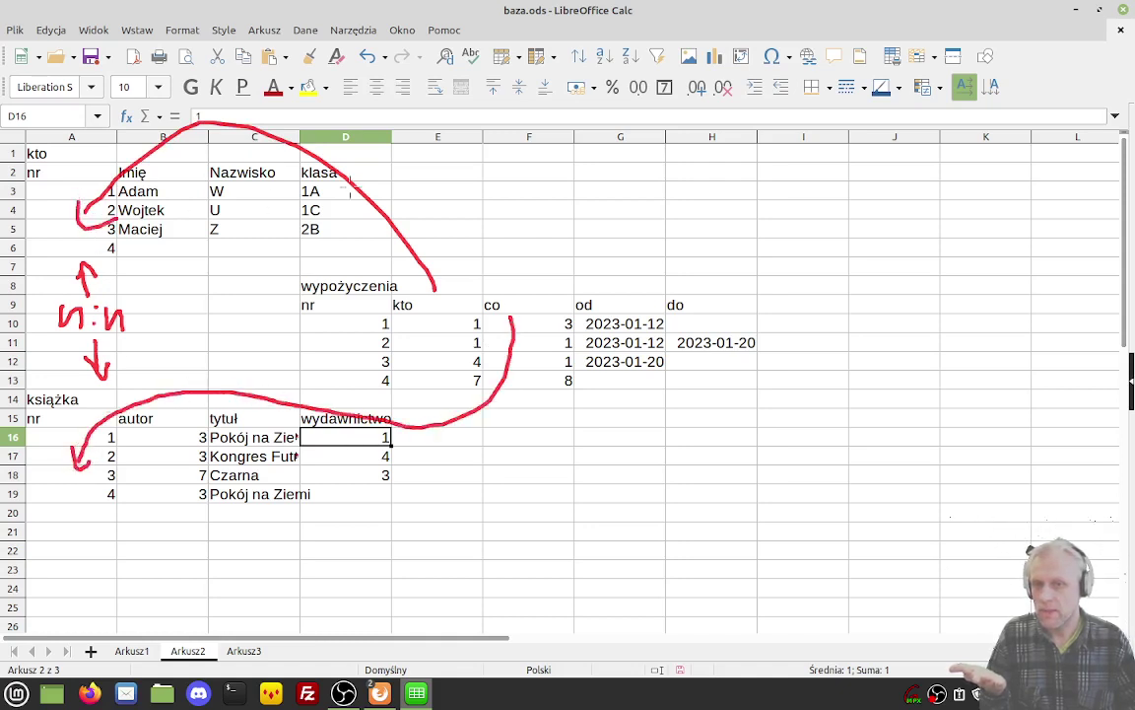
mouse_move(374, 184)
mouse_down()
mouse_move(385, 176)
mouse_move(386, 194)
mouse_move(444, 225)
mouse_up()
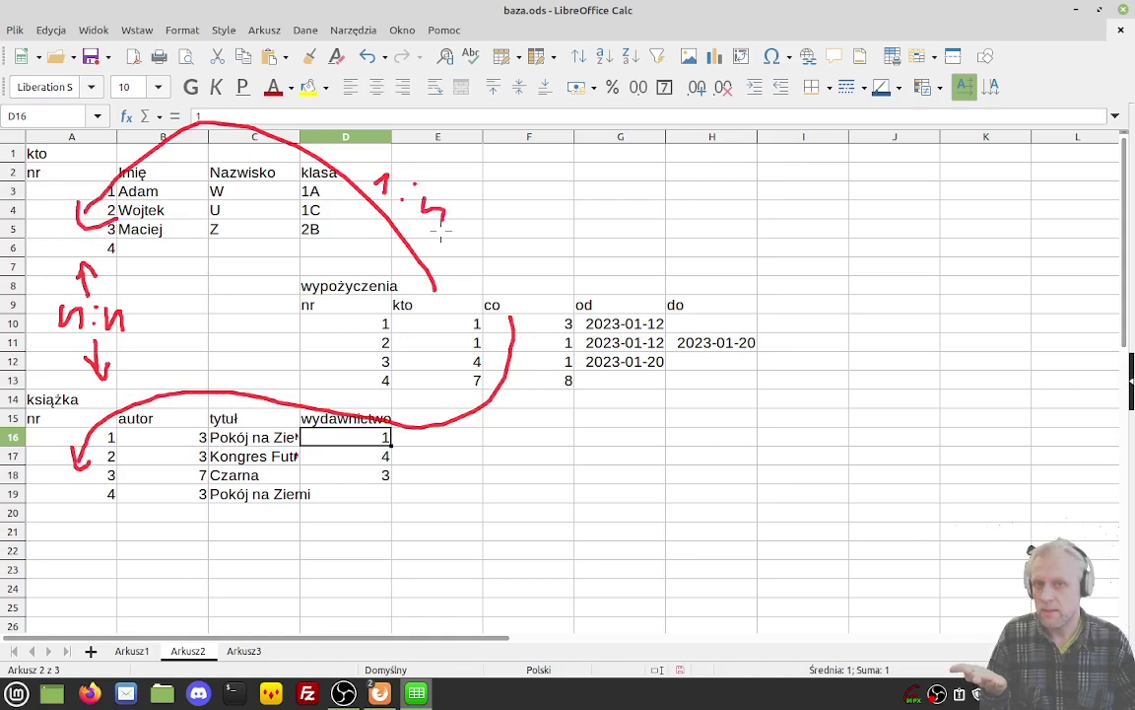
drag(285, 386, 344, 392)
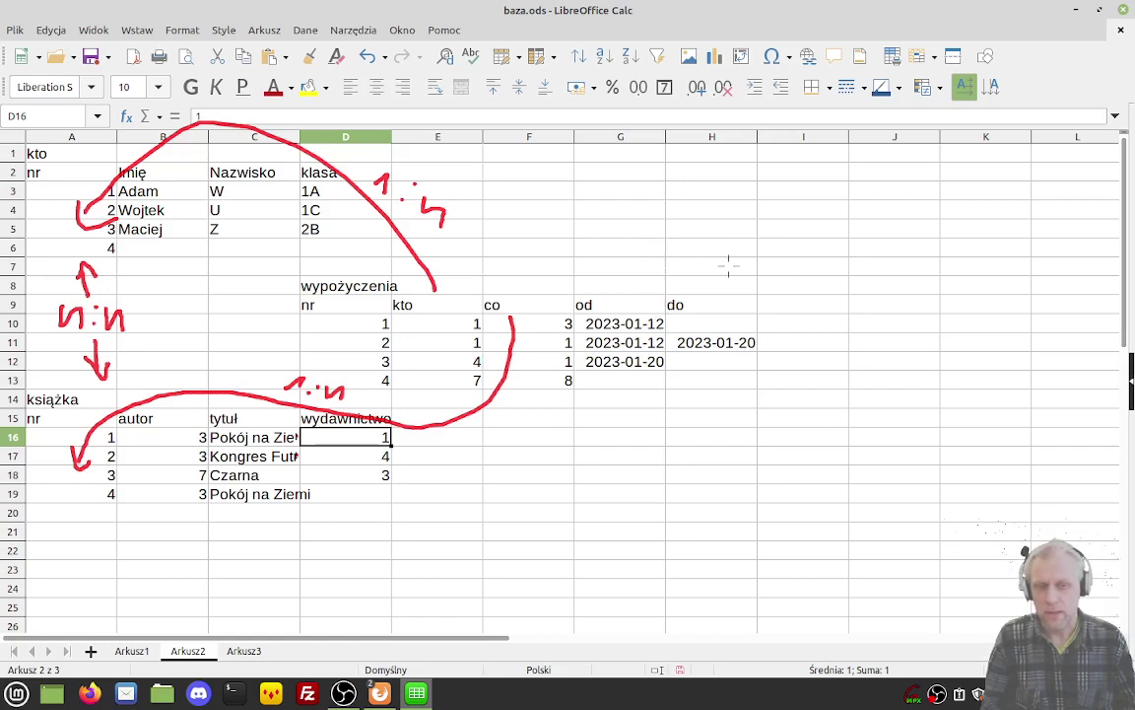
Step: Write a 1:1 relation label in the empty area below the wypożyczenia table and cross it out
mouse_move(746, 463)
mouse_down()
mouse_move(796, 449)
mouse_move(800, 460)
mouse_up()
click(785, 448)
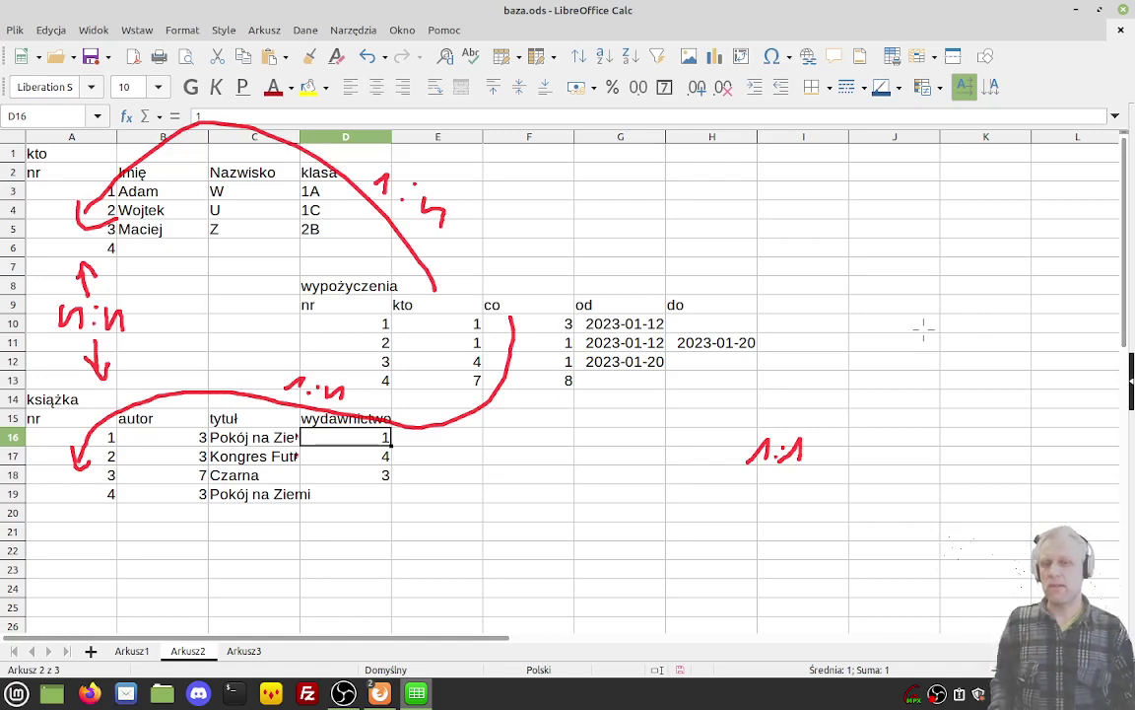
drag(750, 431, 829, 490)
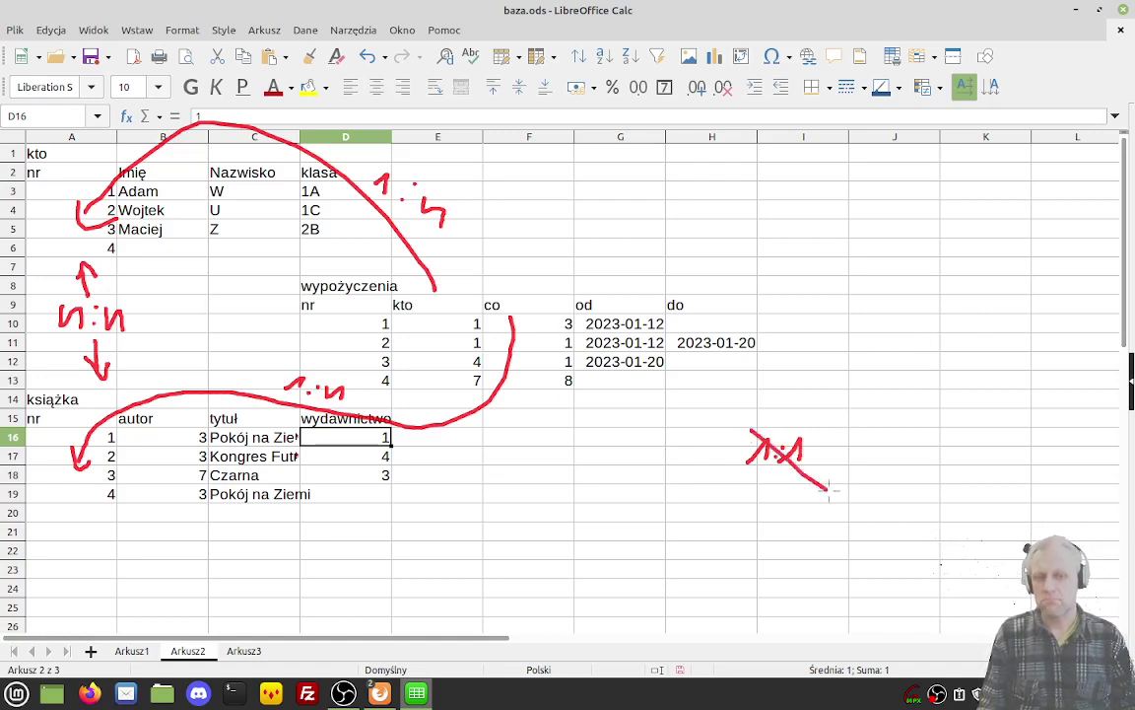
click(753, 475)
drag(762, 476, 834, 431)
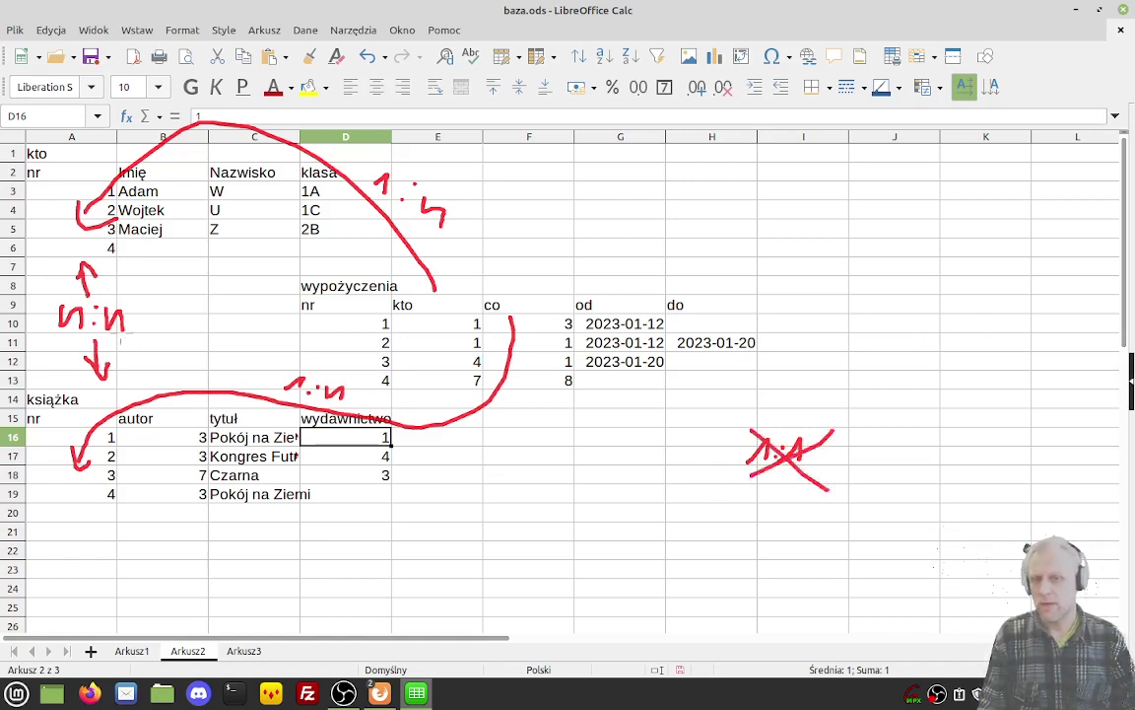
Step: Cross out the n:n label between the kto and książka tables and clear all annotations
drag(47, 266, 155, 368)
drag(141, 278, 49, 349)
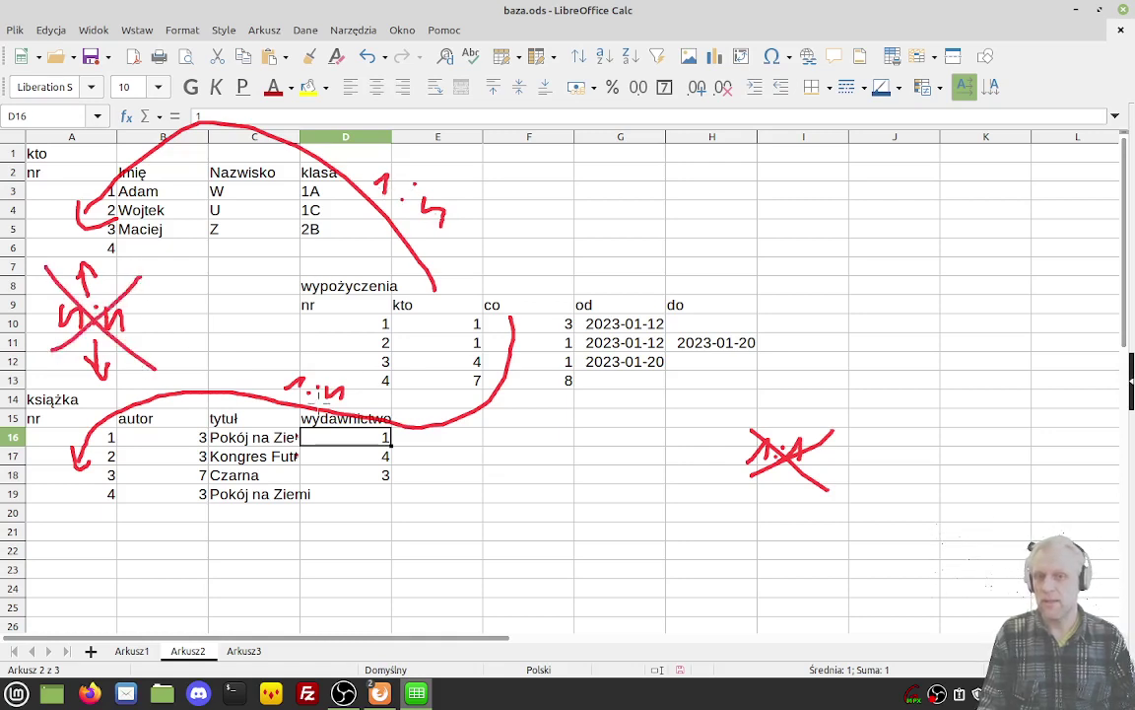
drag(328, 395, 340, 393)
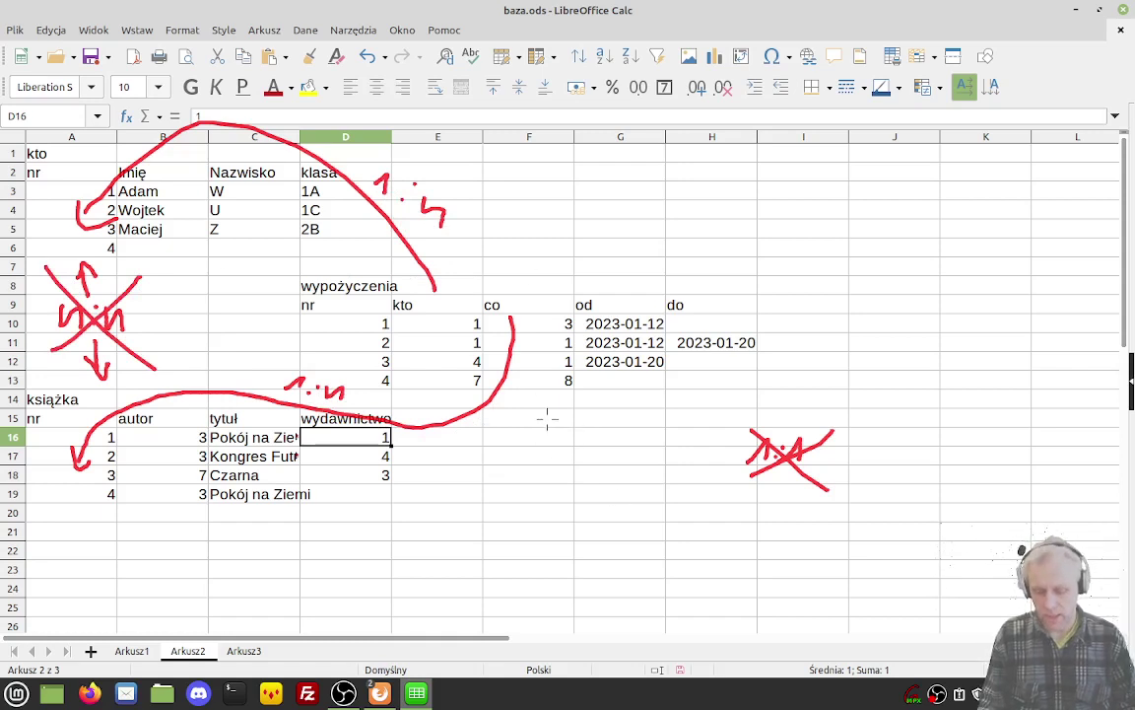
key(shift+F9)
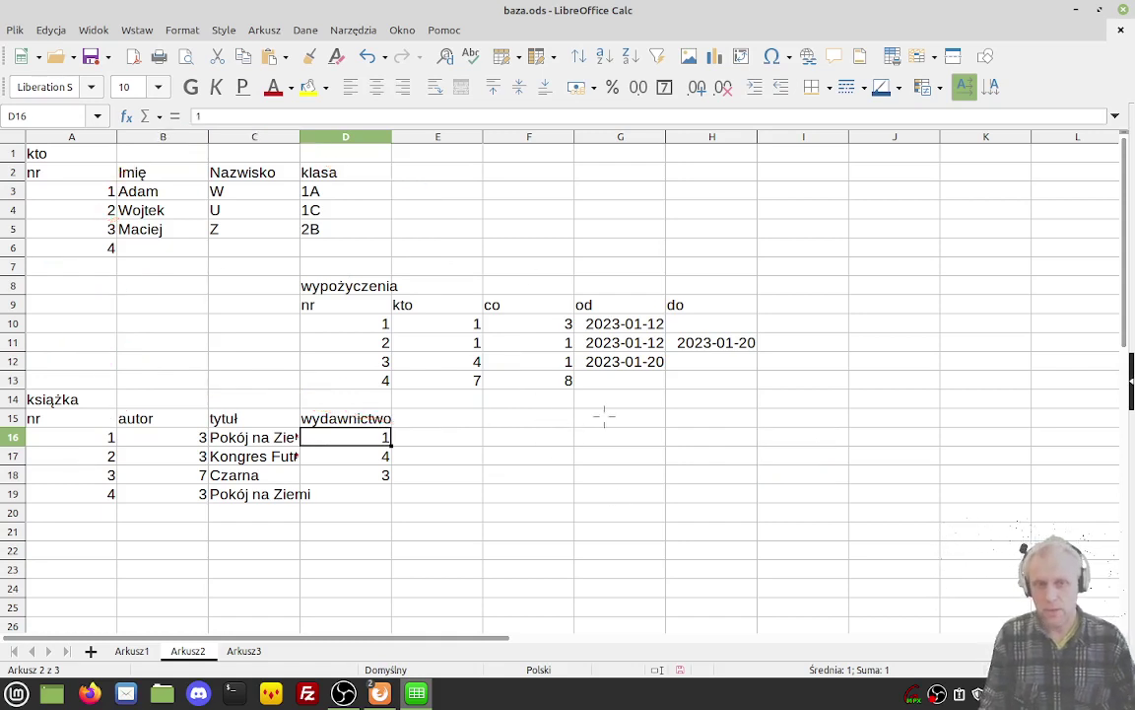
Step: Look over the linked kto, wypożyczenia, książka, autorzy and wydawnictwa tables
scroll(673, 370, down, 1)
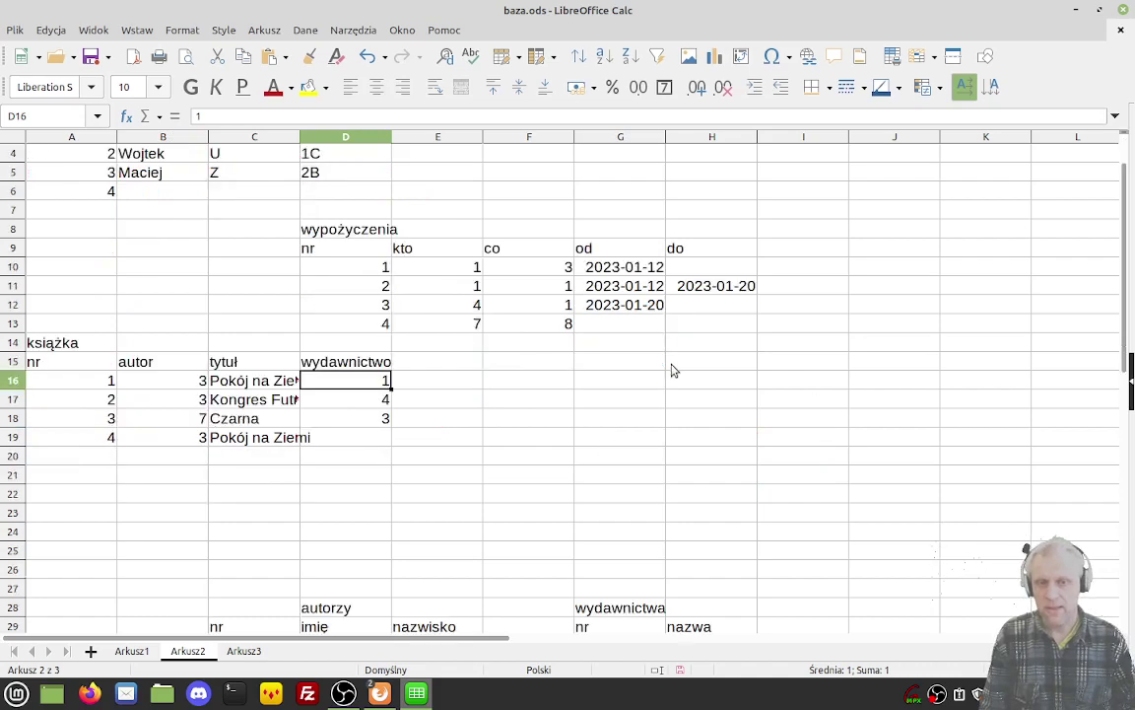
scroll(673, 371, down, 1)
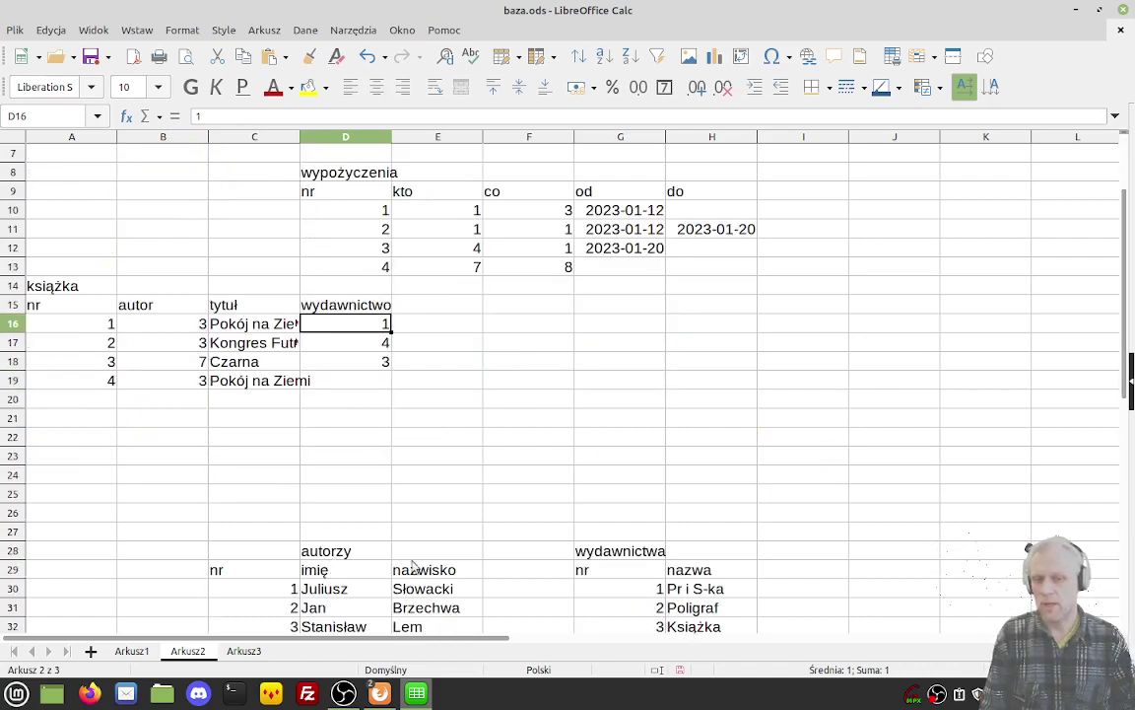
scroll(557, 463, up, 1)
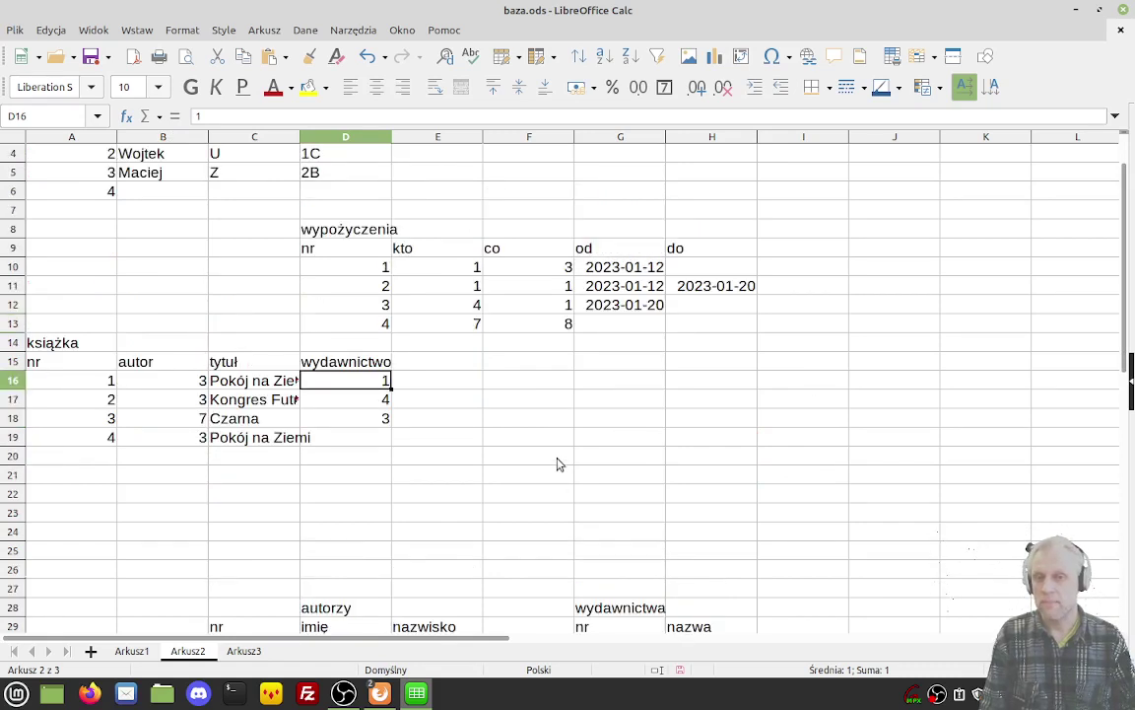
scroll(559, 464, up, 1)
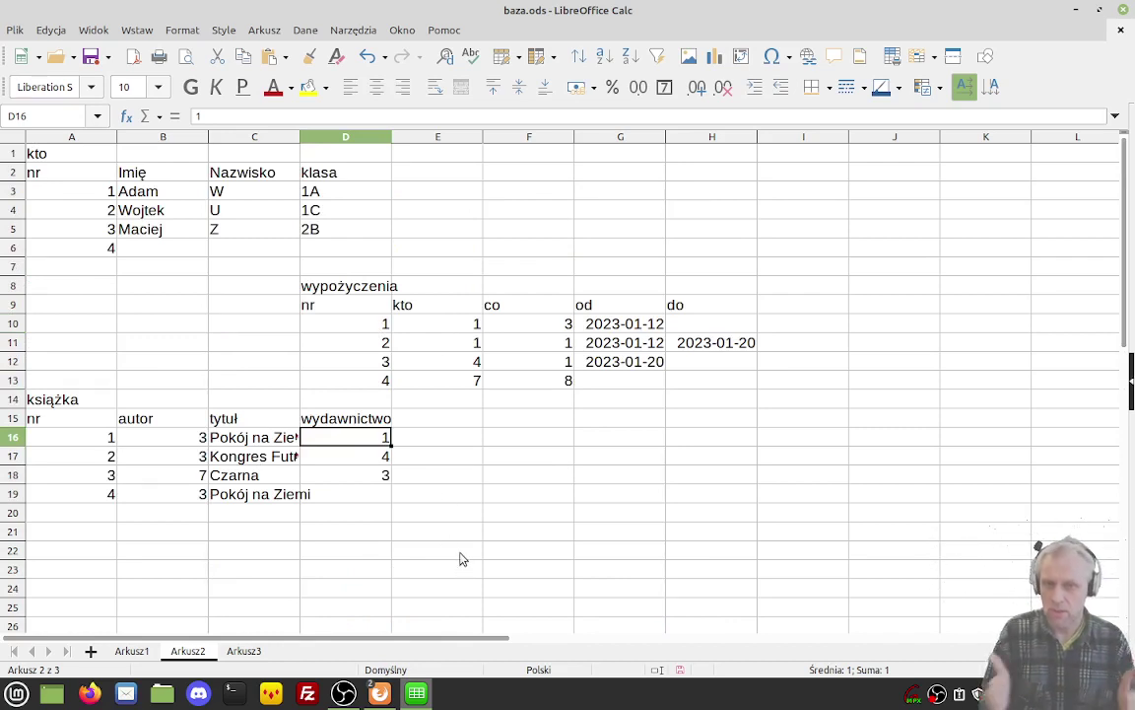
scroll(464, 522, down, 1)
scroll(464, 511, up, 1)
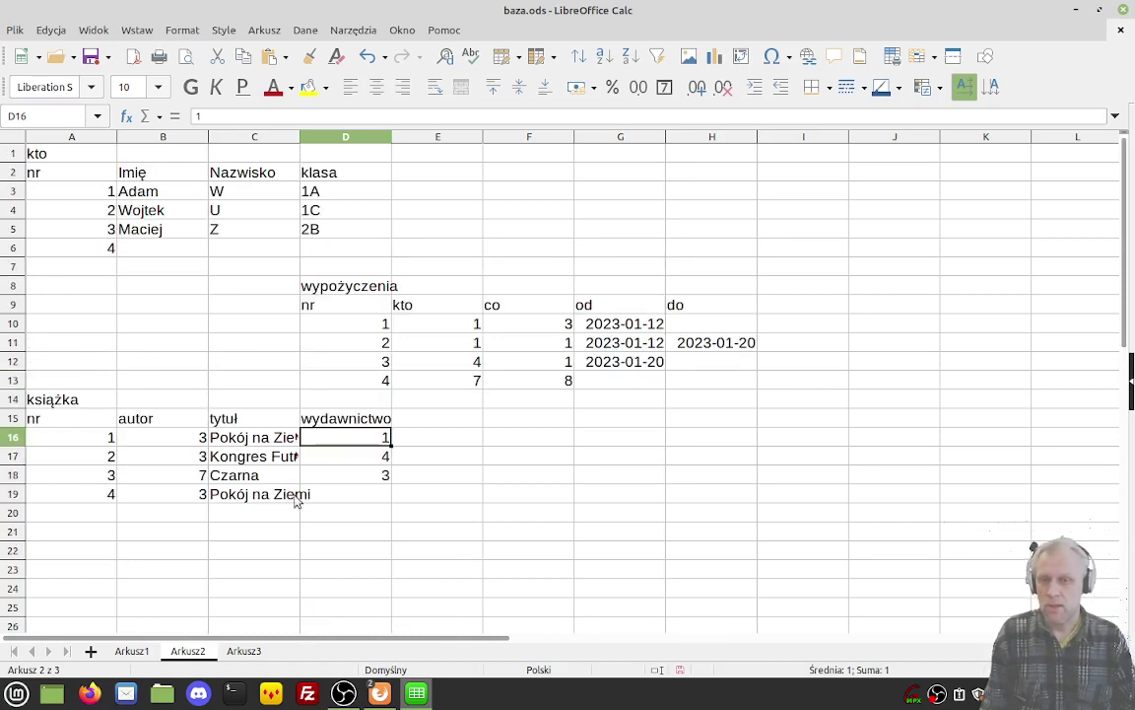
Step: Examine the książka table's nr column and select the whole of book record 2 in A17:D17
drag(76, 420, 84, 500)
click(100, 456)
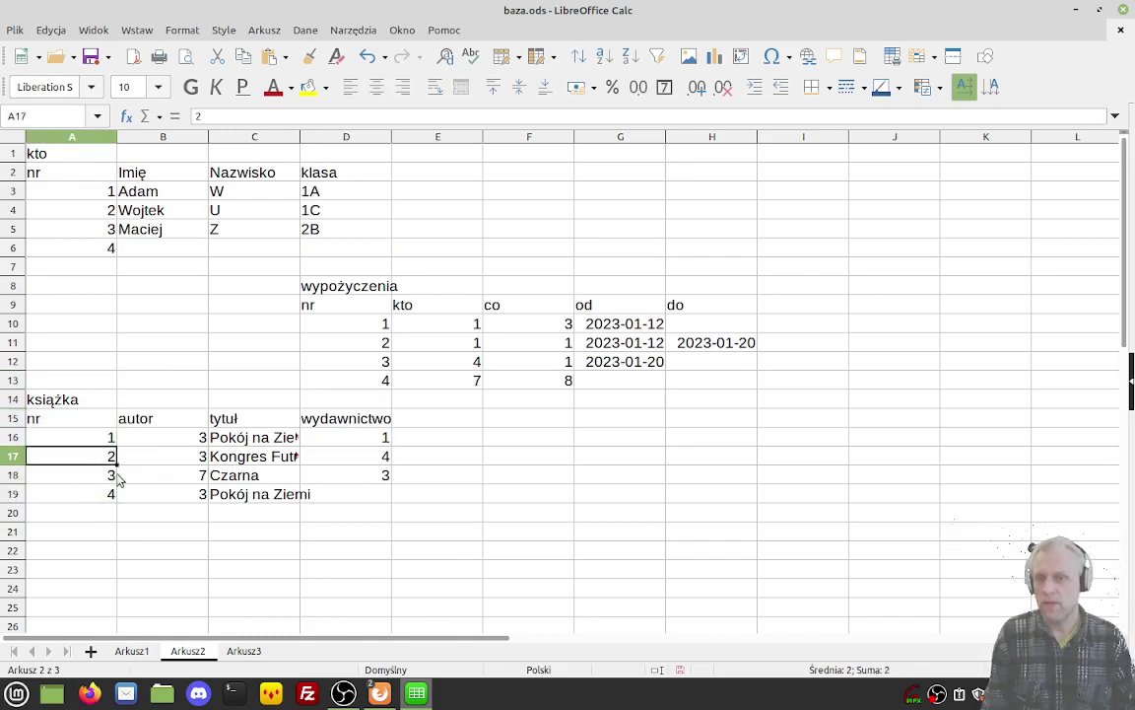
drag(101, 456, 342, 456)
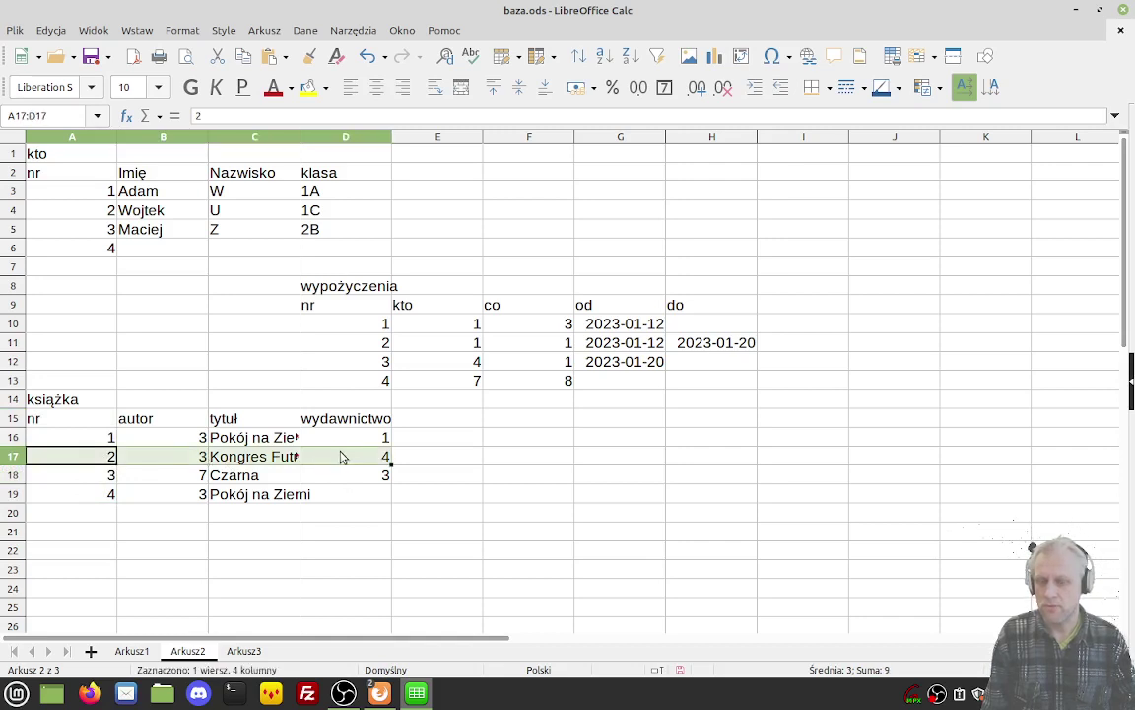
Step: Highlight the kto column of the wypożyczenia table in E9:E13, and clear the selection by moving to cell E16
click(438, 308)
drag(439, 308, 442, 383)
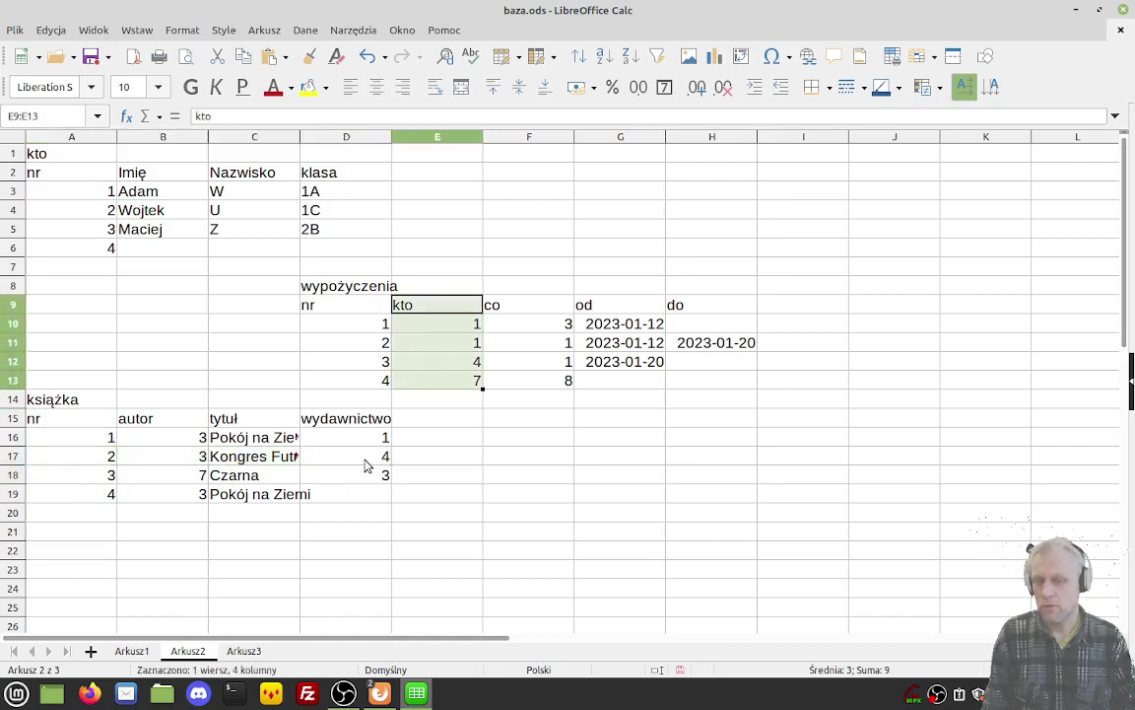
click(481, 439)
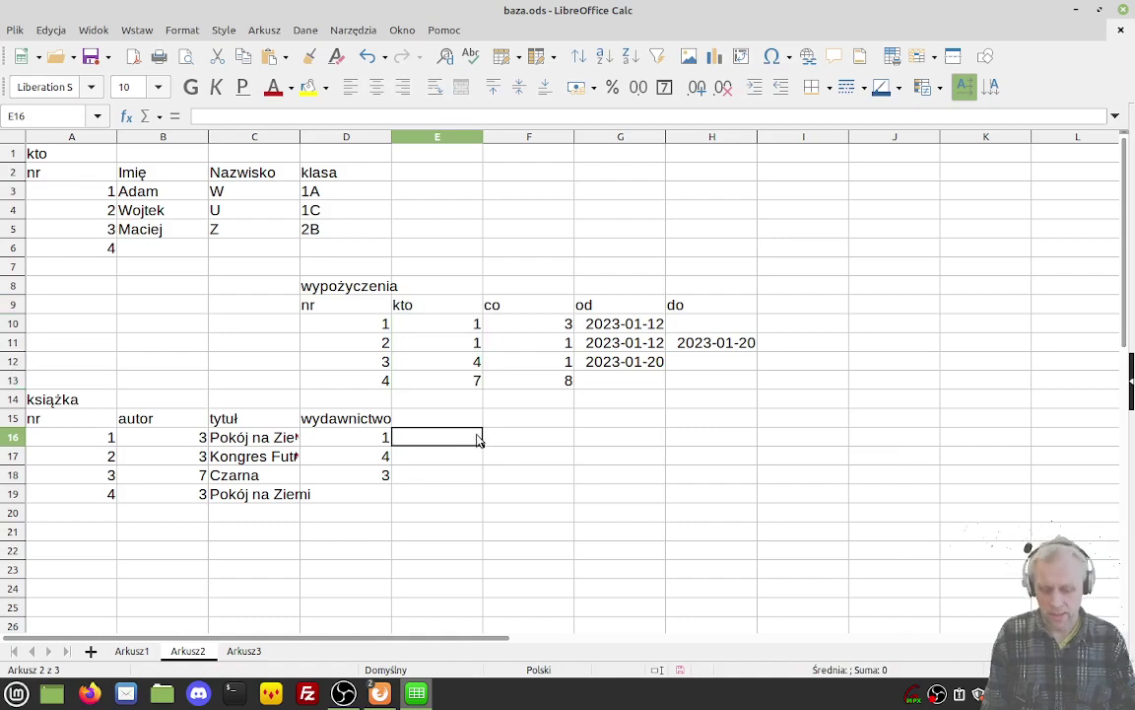
Step: Consult the relational database tasks page in Firefox, and clear the handwritten annotations over the Calc spreadsheet
key(alt+Tab)
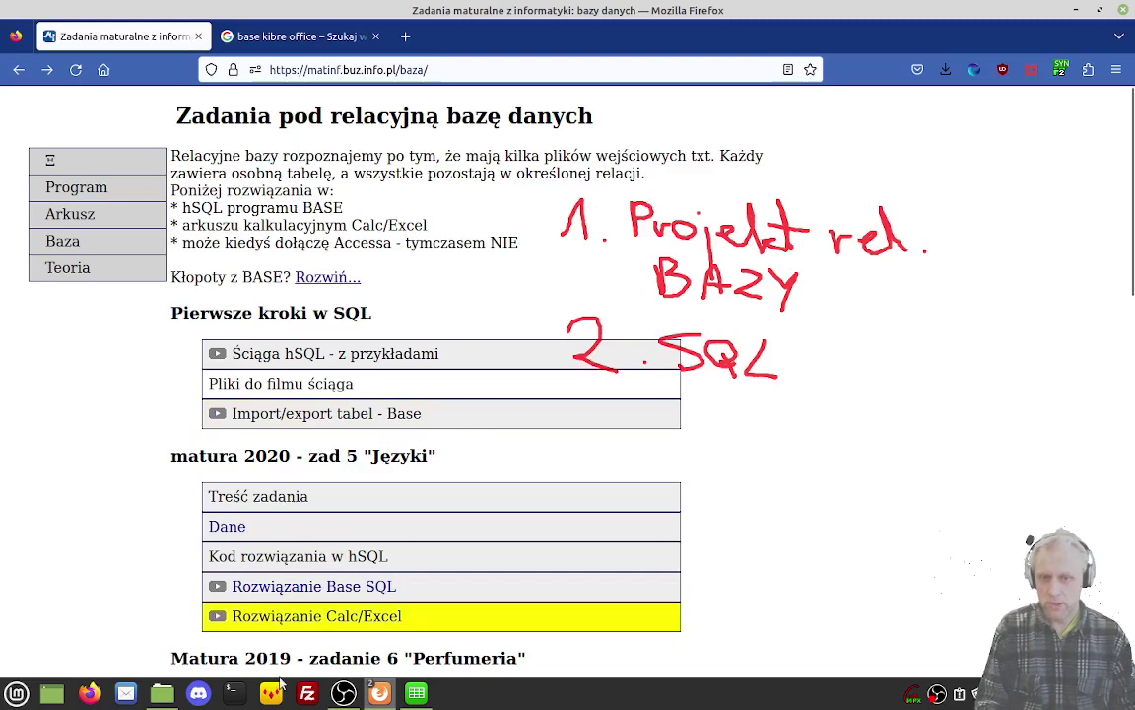
click(381, 695)
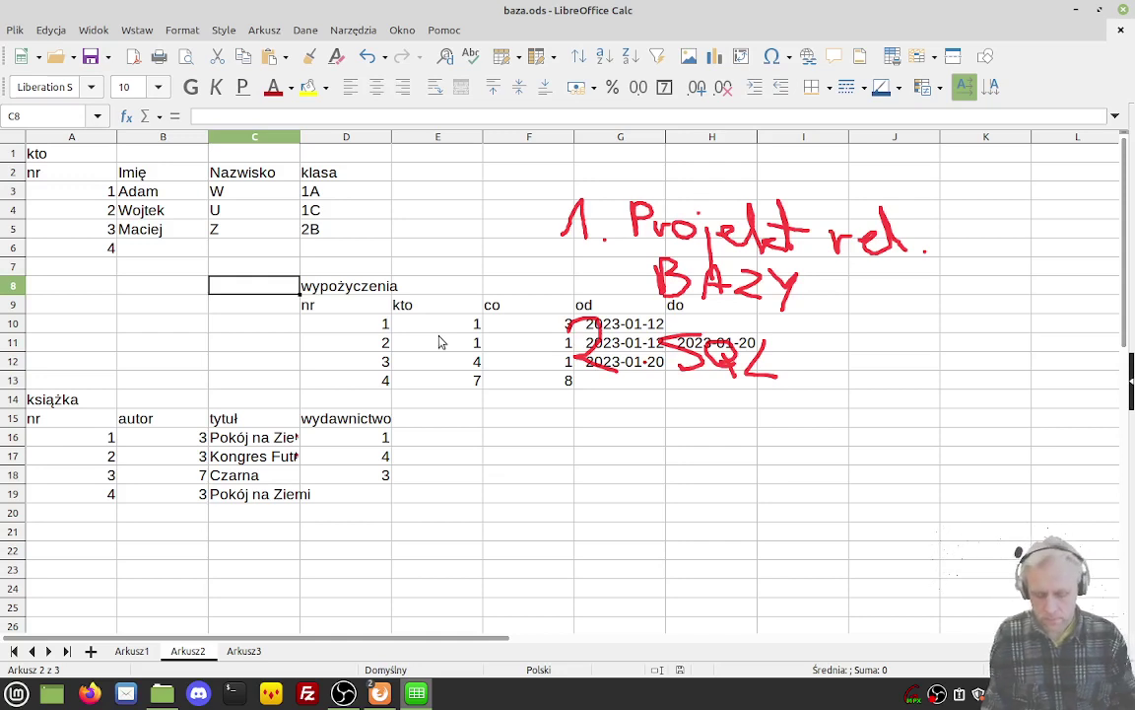
key(shift+F9)
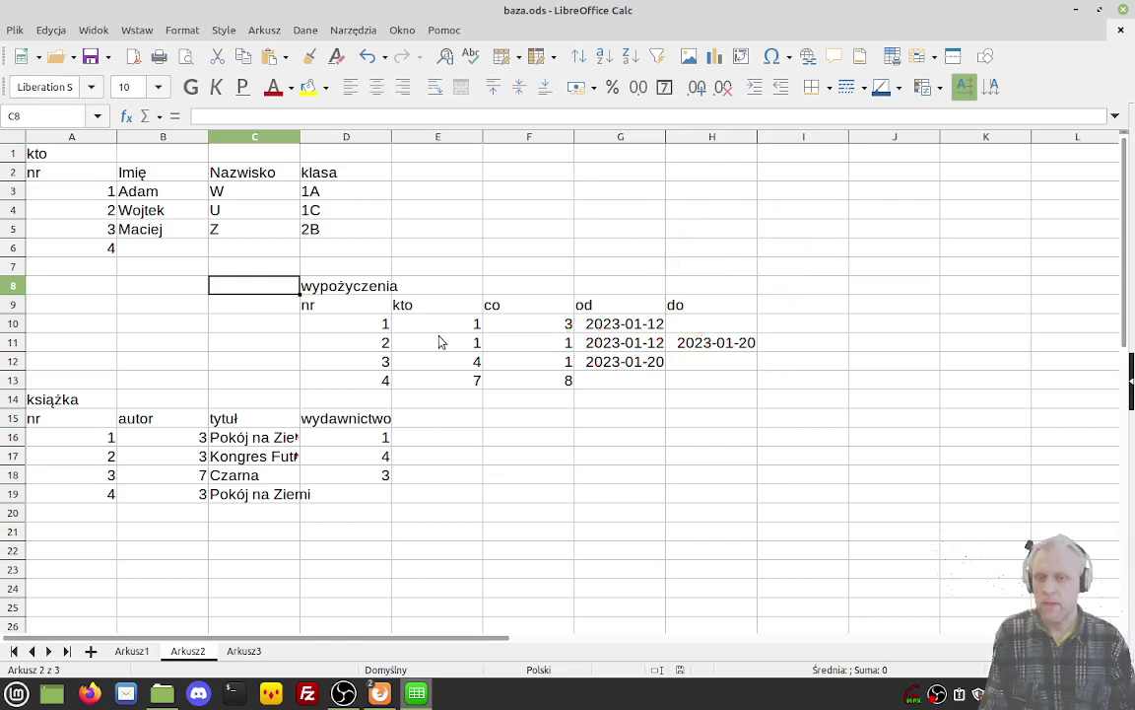
Step: Highlight the kto, wypożyczenia and książka tables one after another, ending with the książka table in A14:D19
drag(69, 171, 308, 245)
drag(335, 286, 647, 398)
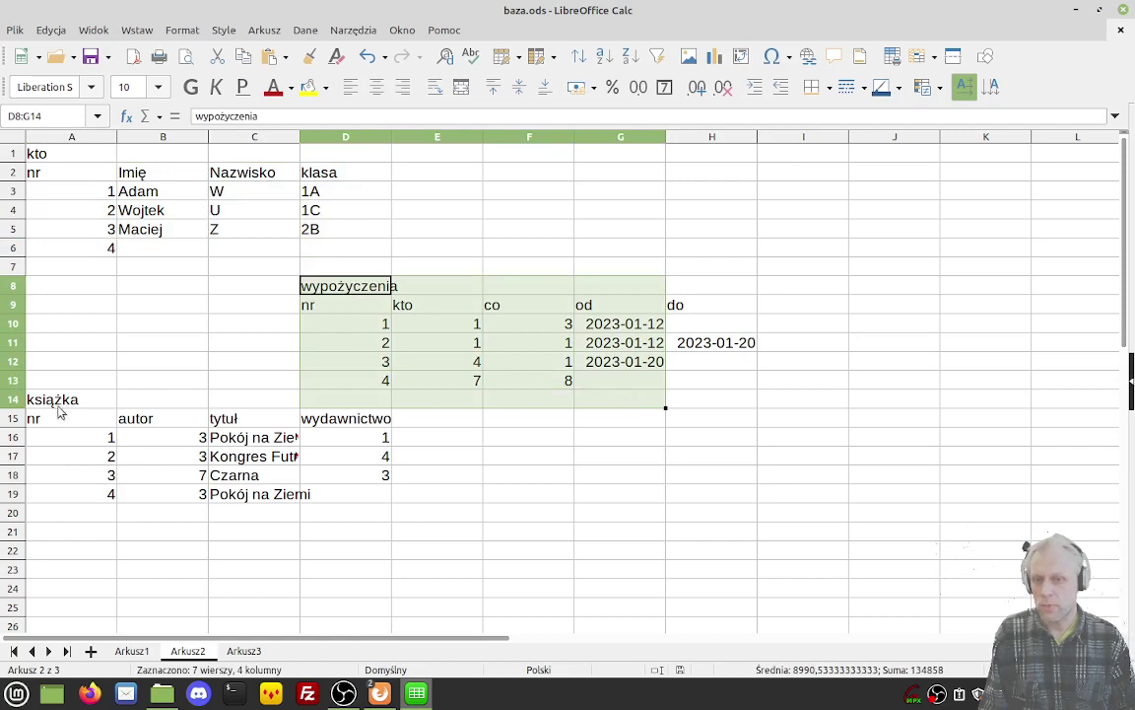
drag(57, 406, 316, 483)
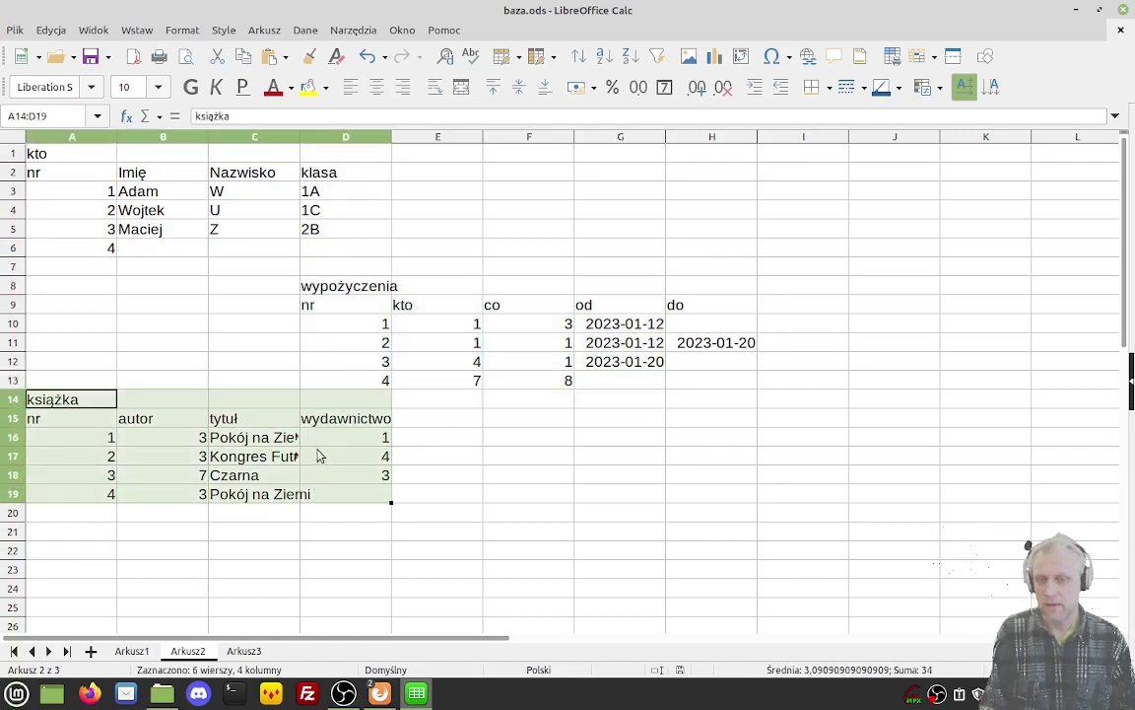
Step: Switch to Firefox, visit the matinf.buz.info.pl home page and open its Baza section
key(alt+Tab)
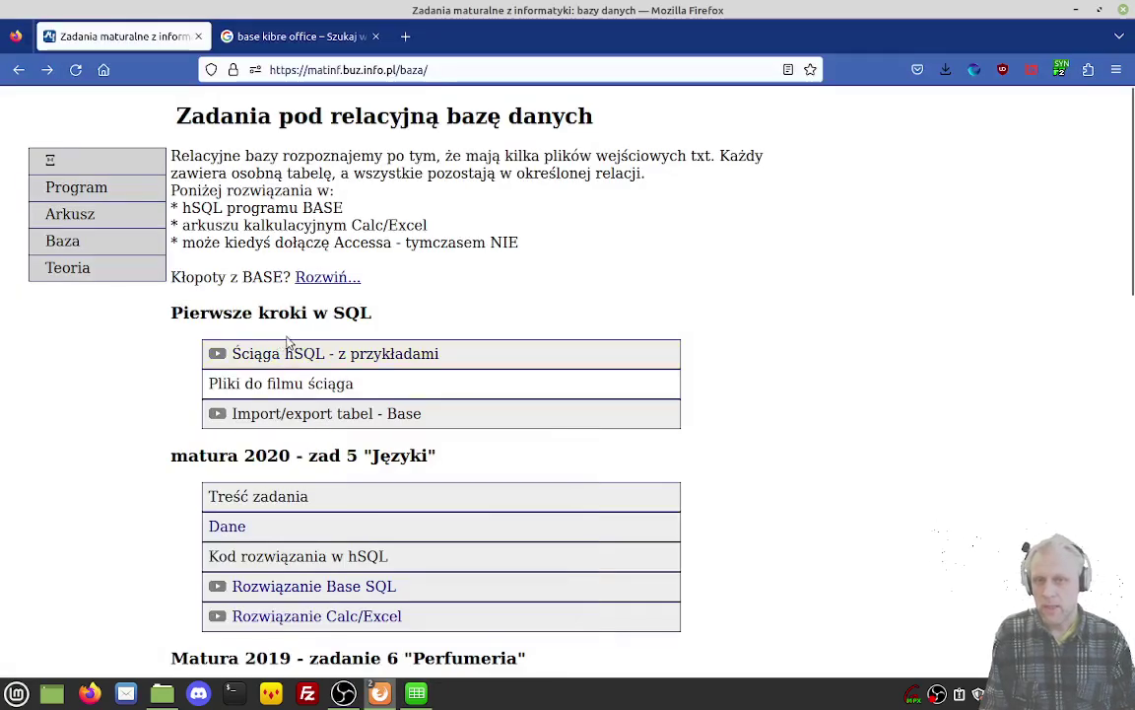
click(101, 171)
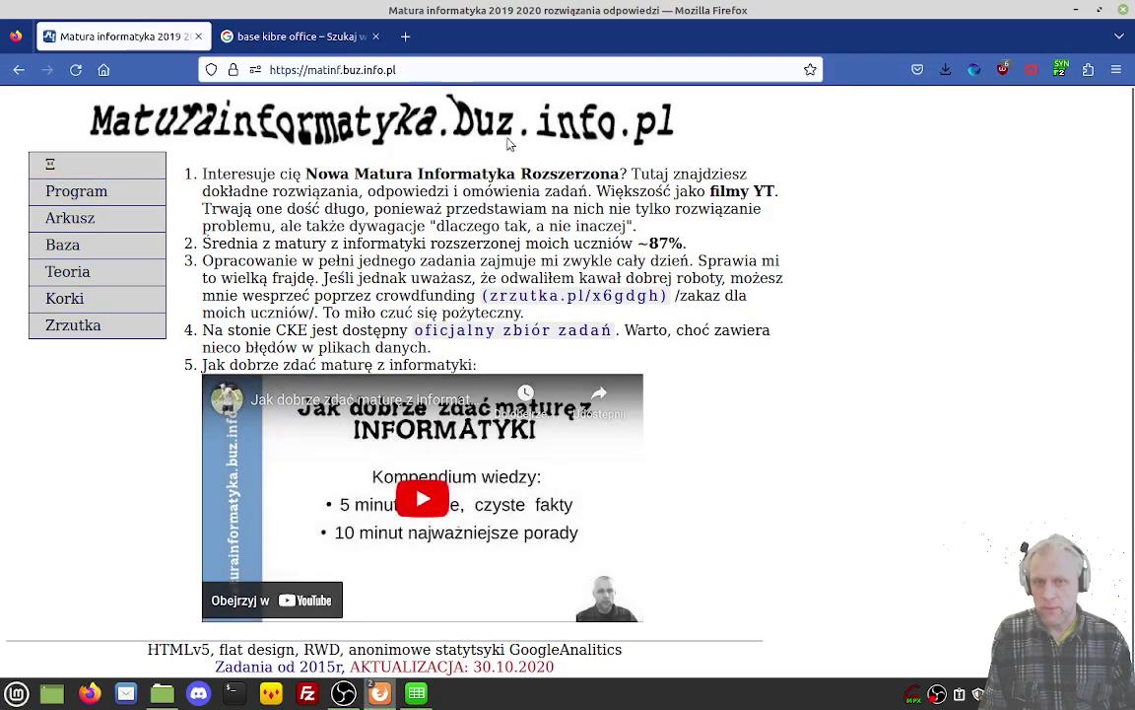
click(94, 245)
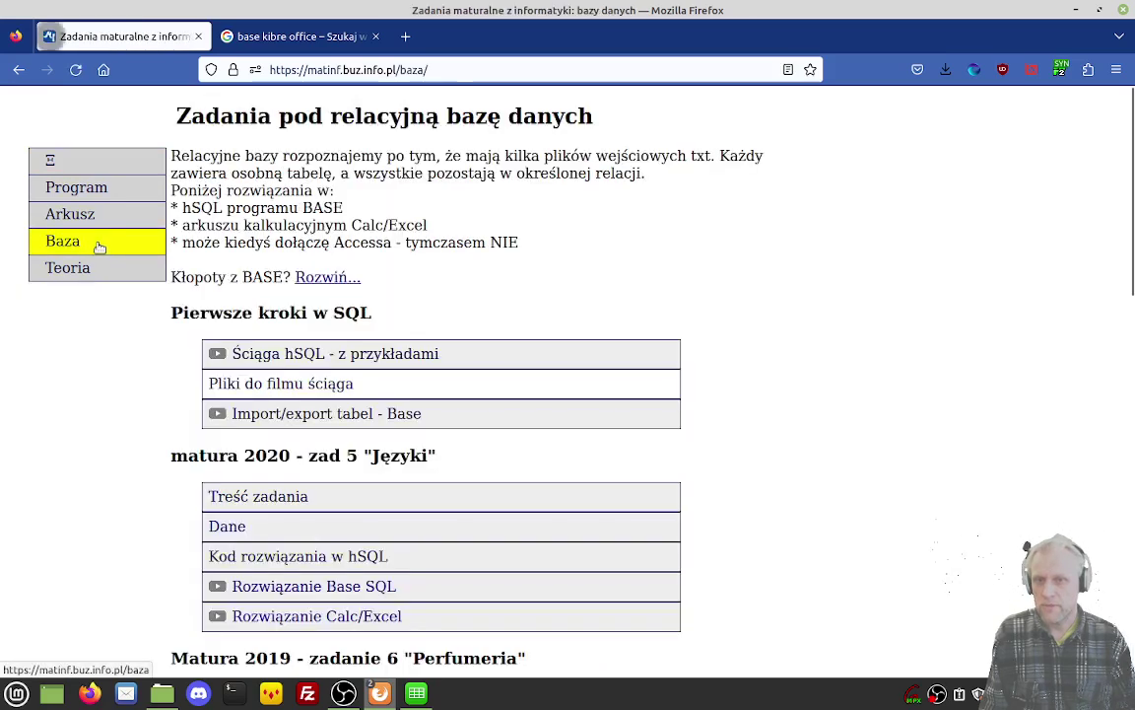
Step: Open the "Import/export tabel - Base" video in a new tab, play it from 2:35 and pause it
right_click(263, 416)
click(305, 431)
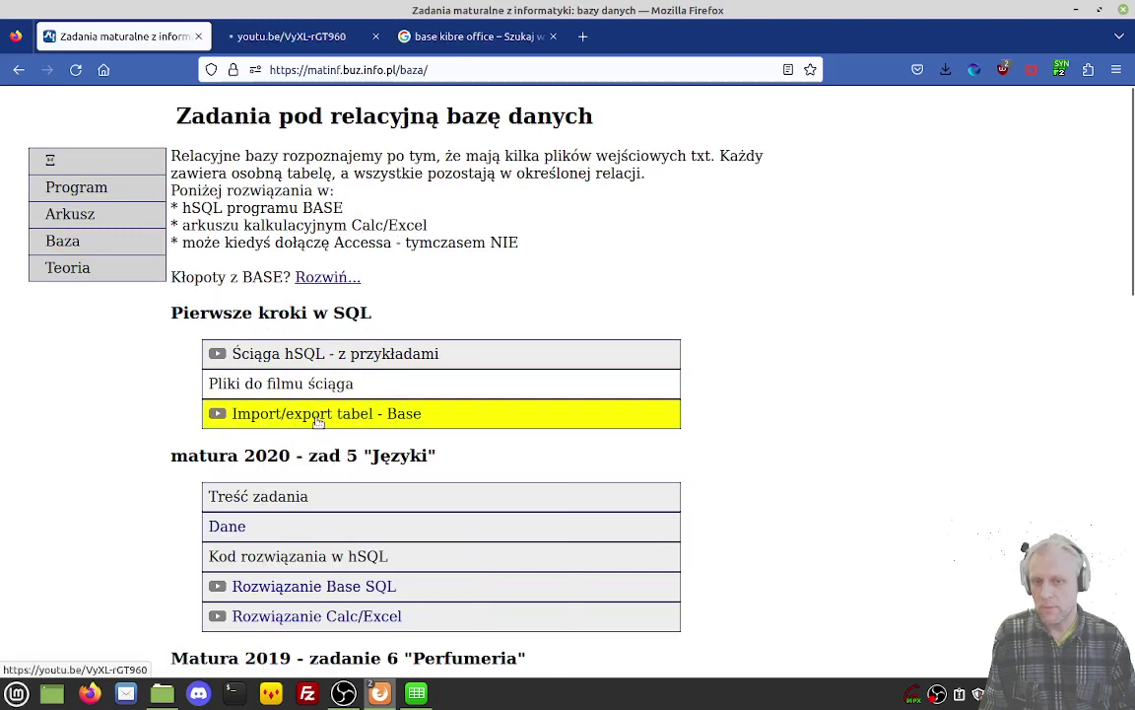
click(288, 36)
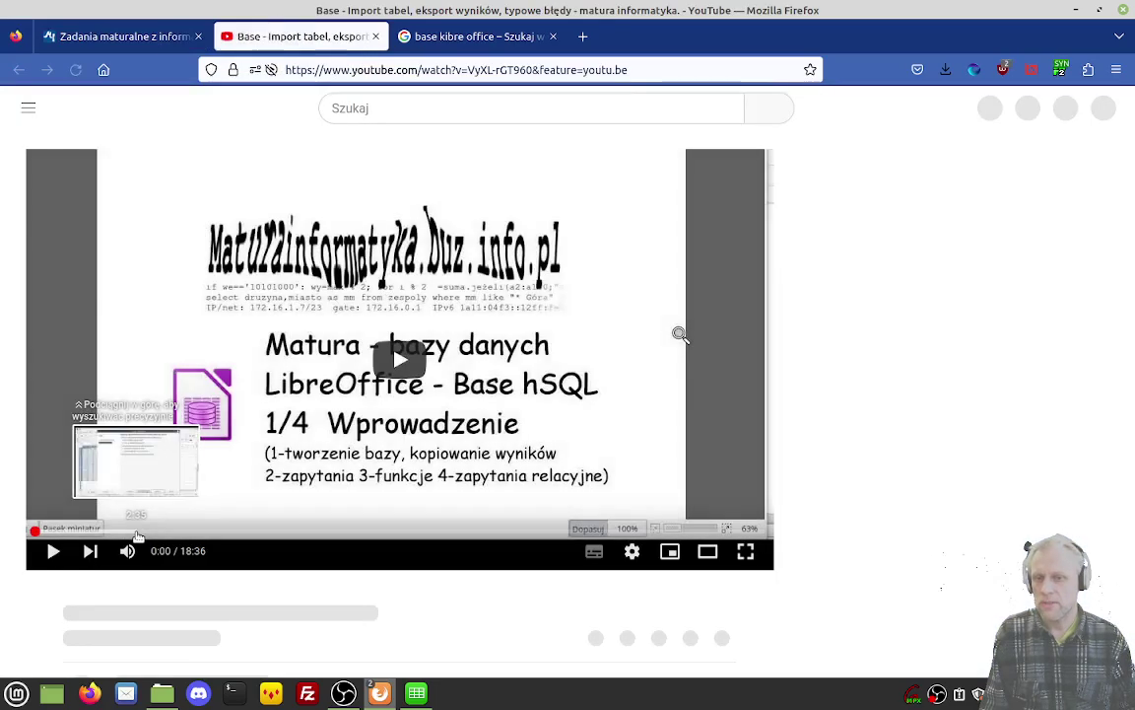
click(138, 532)
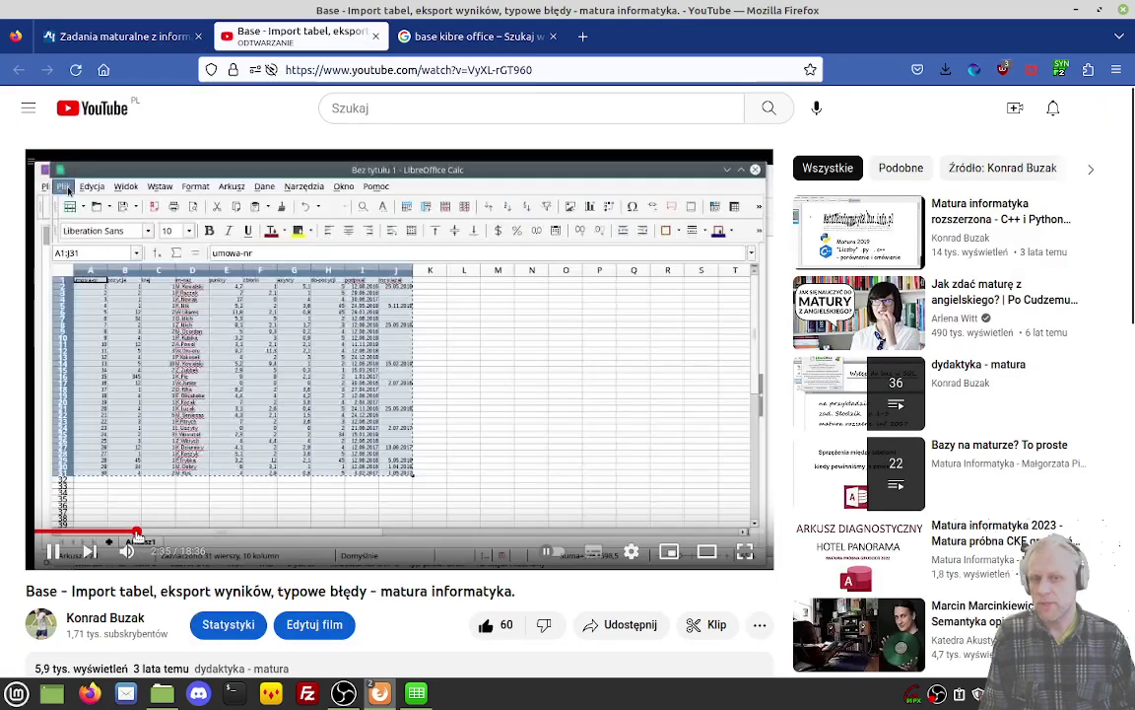
click(287, 466)
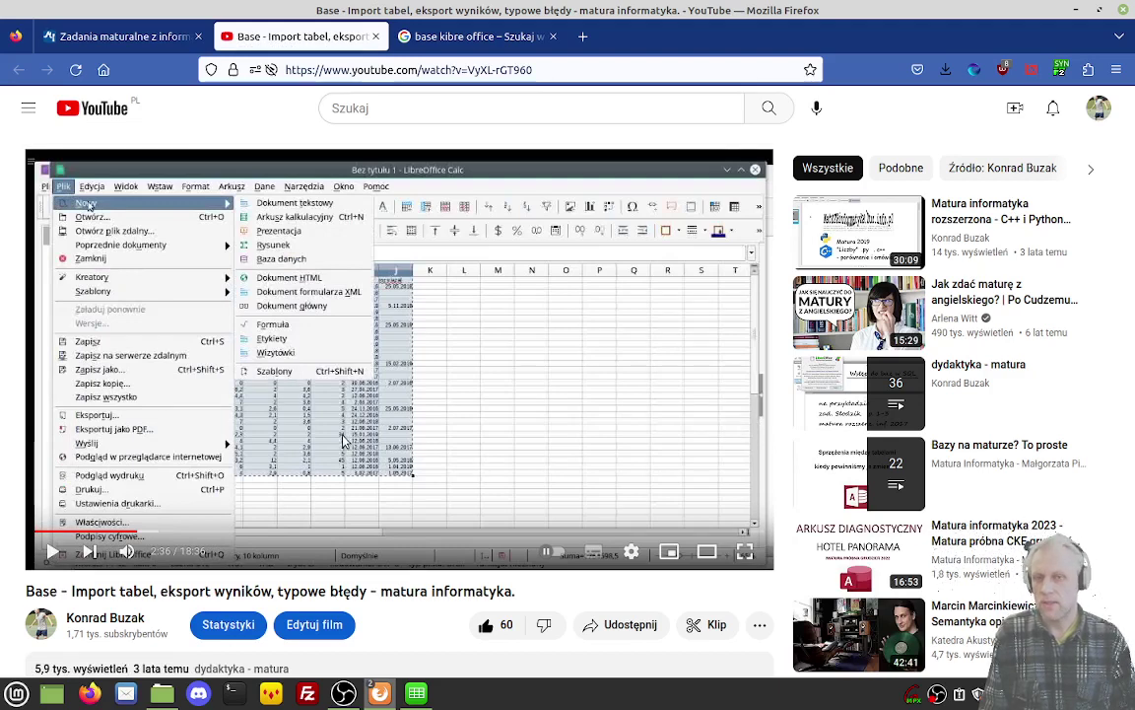
Step: Close the video and highlight the word SQL in the "Pierwsze kroki w SQL" heading, leaving nothing selected
click(374, 37)
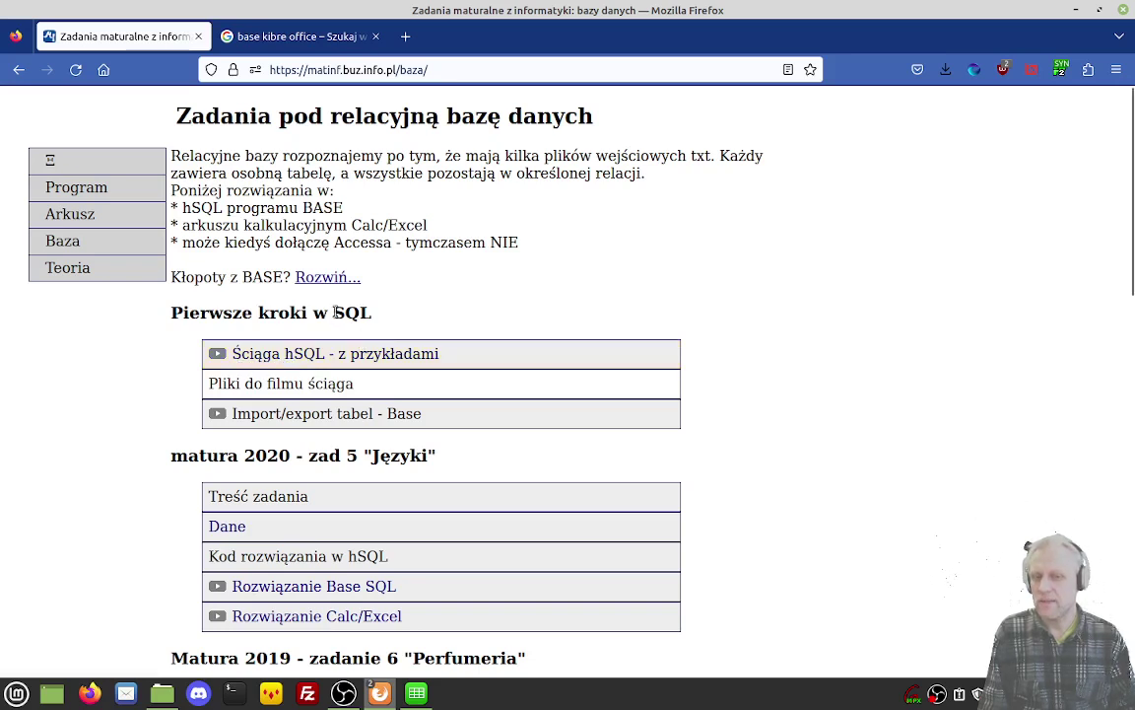
drag(338, 312, 380, 319)
click(382, 324)
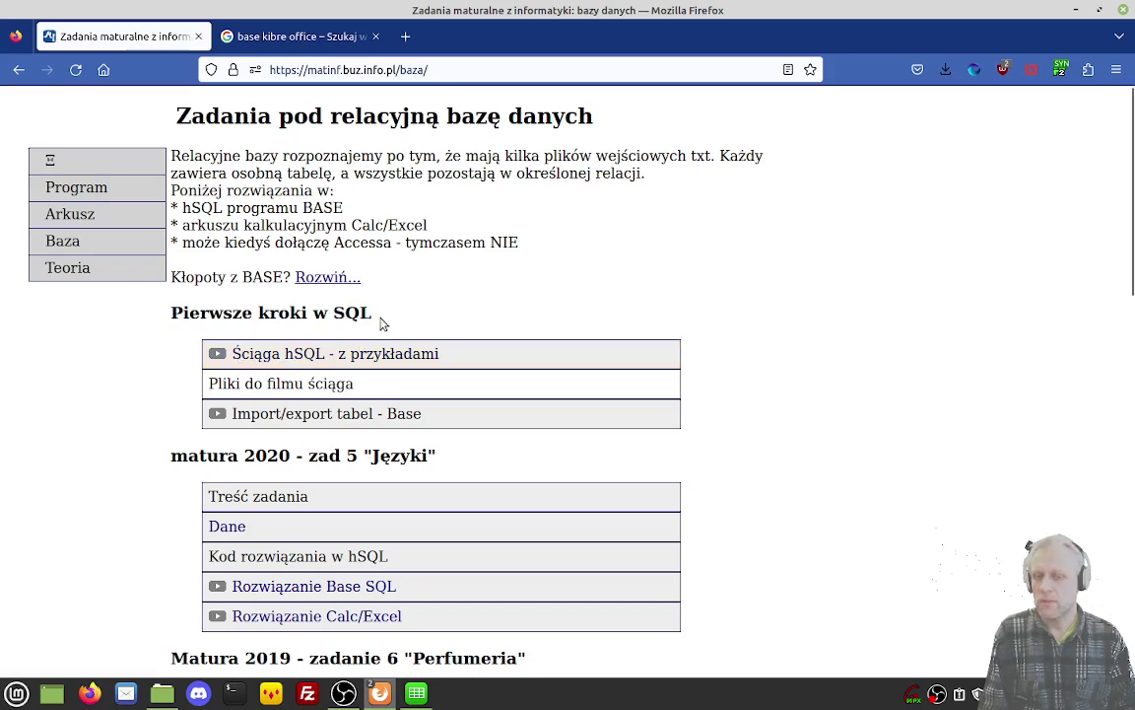